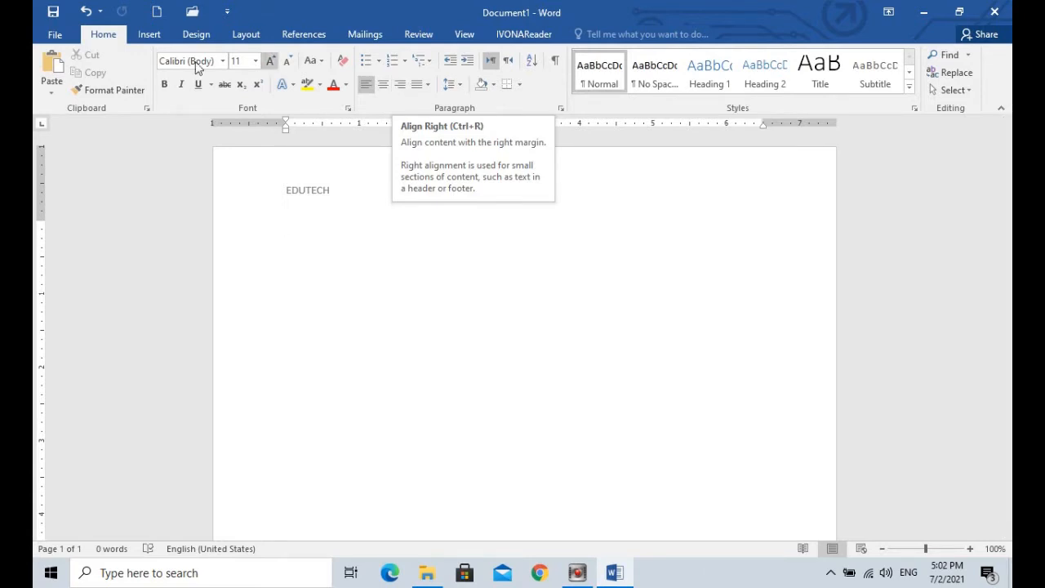
Insert a table with five columns and five rows below the EDUTECH header.
{"action": "left_click", "coordinate": [150, 37]}
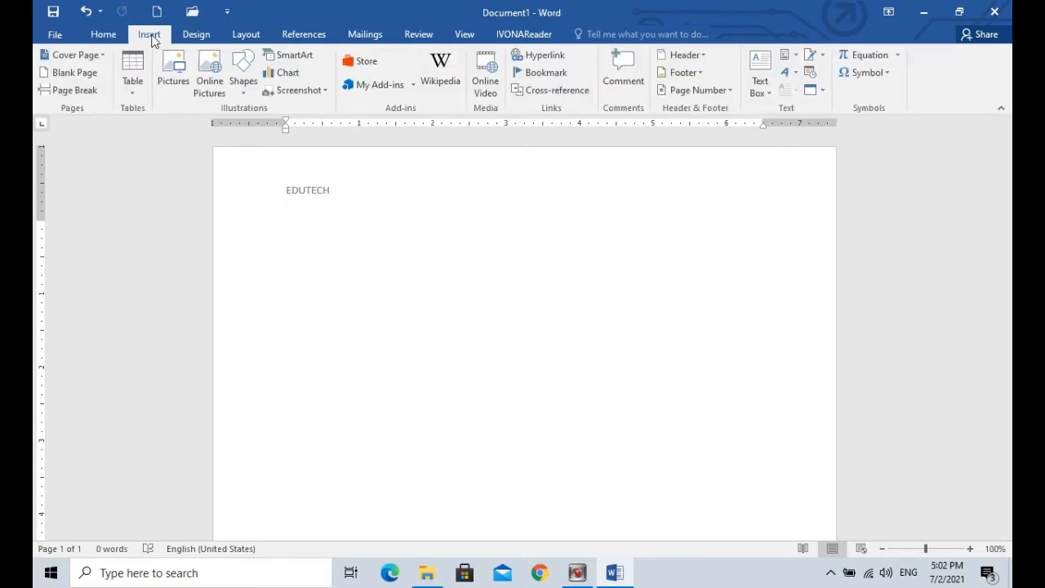
{"action": "left_click", "coordinate": [136, 95]}
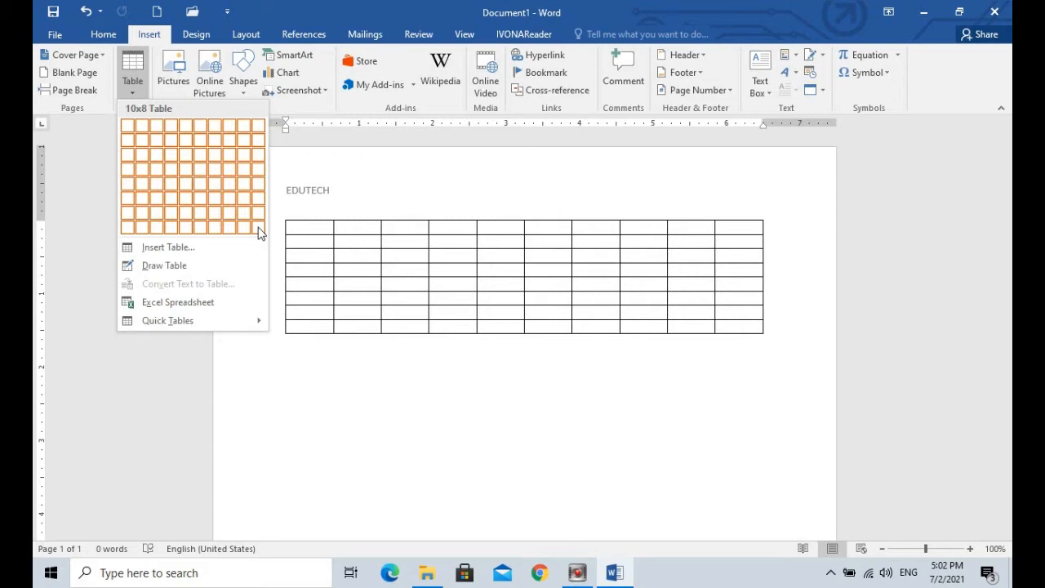
{"action": "left_click", "coordinate": [190, 184]}
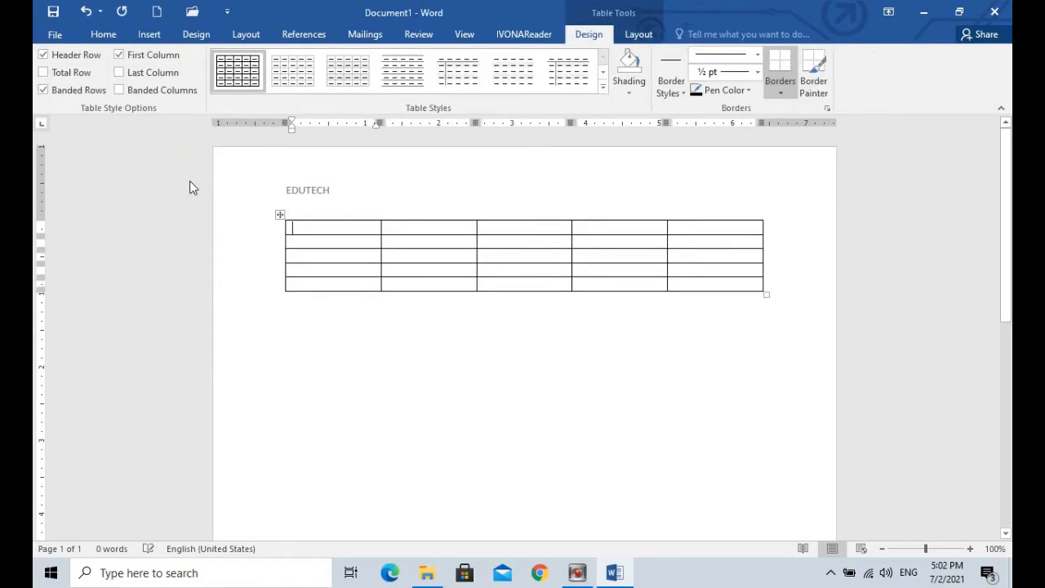
Insert a second table of 5 columns and 4 rows with automatic fixed column width below the first table.
{"action": "left_click", "coordinate": [324, 320]}
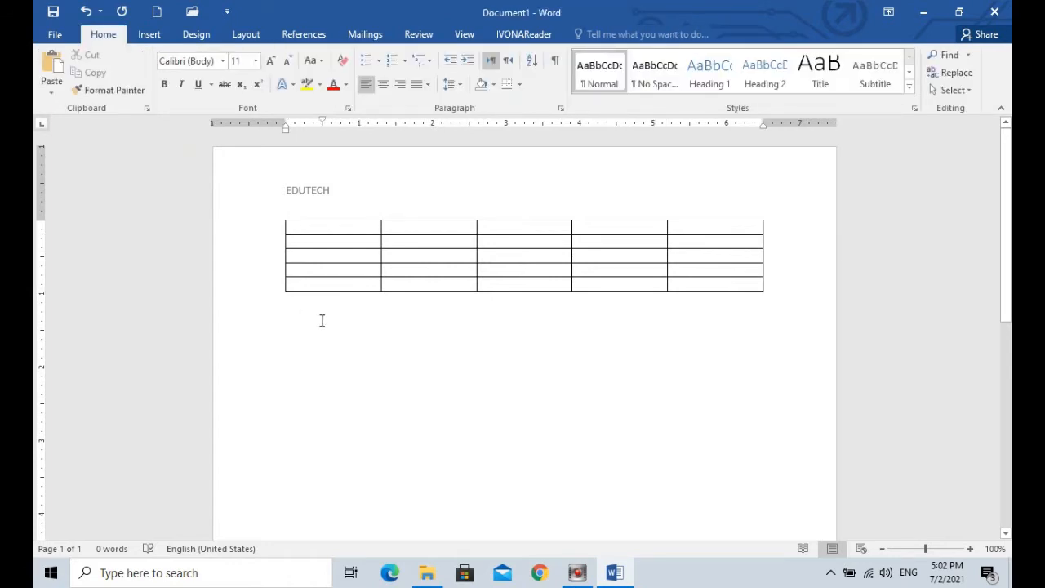
{"action": "left_click", "coordinate": [292, 319]}
{"action": "left_click", "coordinate": [155, 34]}
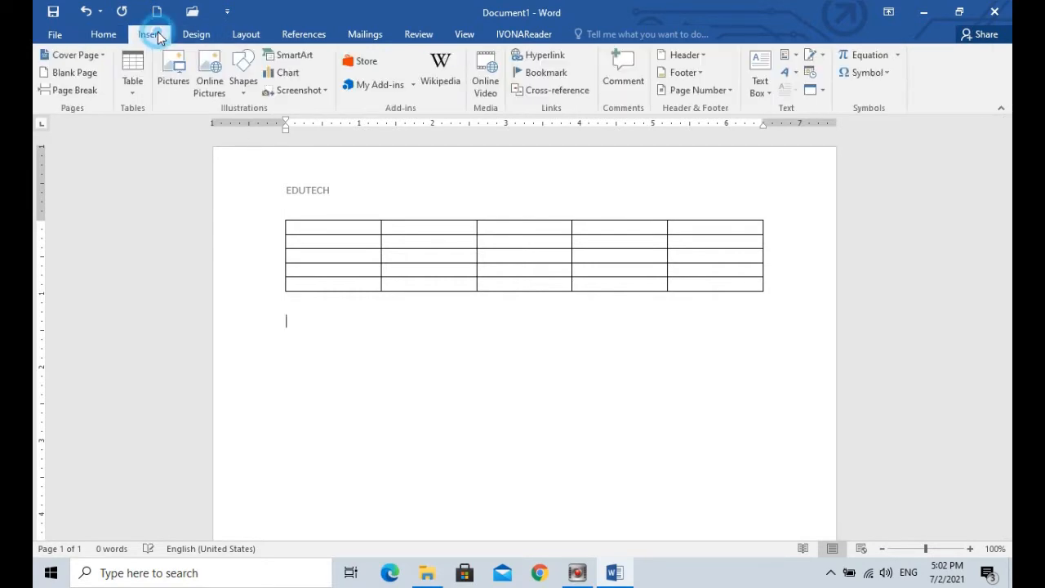
{"action": "left_click", "coordinate": [142, 82]}
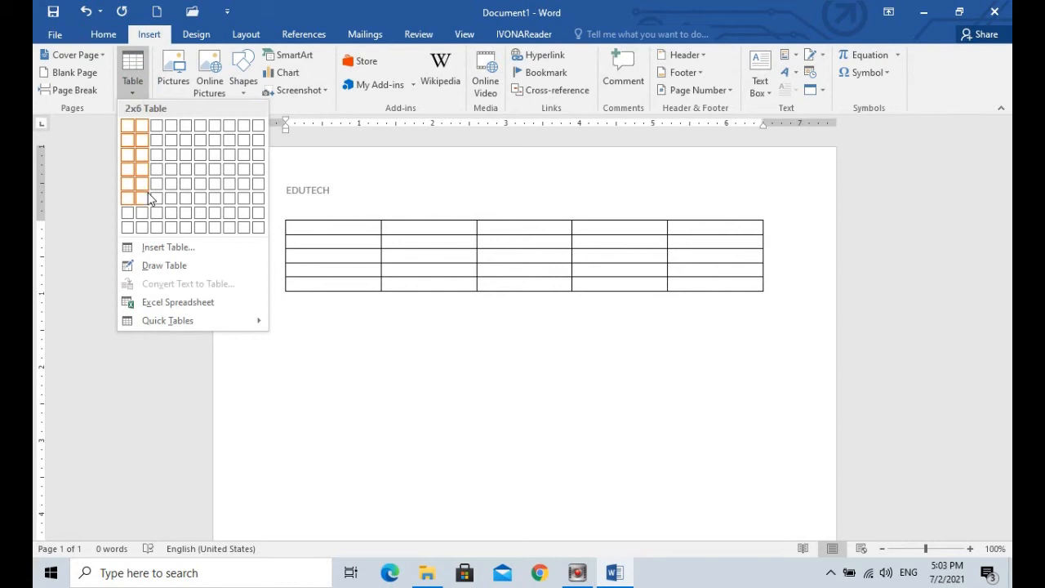
{"action": "left_click", "coordinate": [167, 247]}
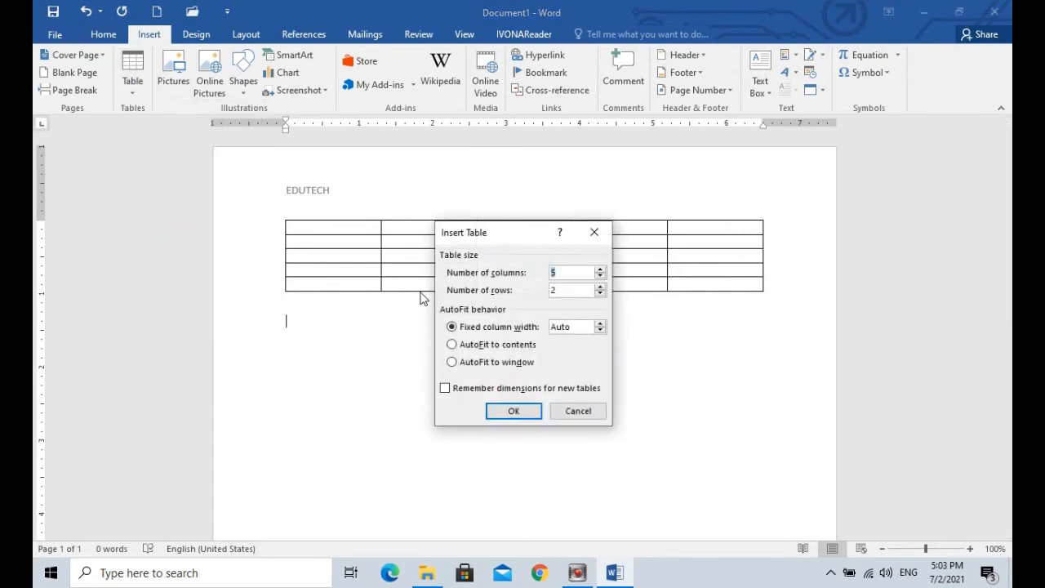
{"action": "left_click_drag", "start_coordinate": [517, 238], "coordinate": [508, 238]}
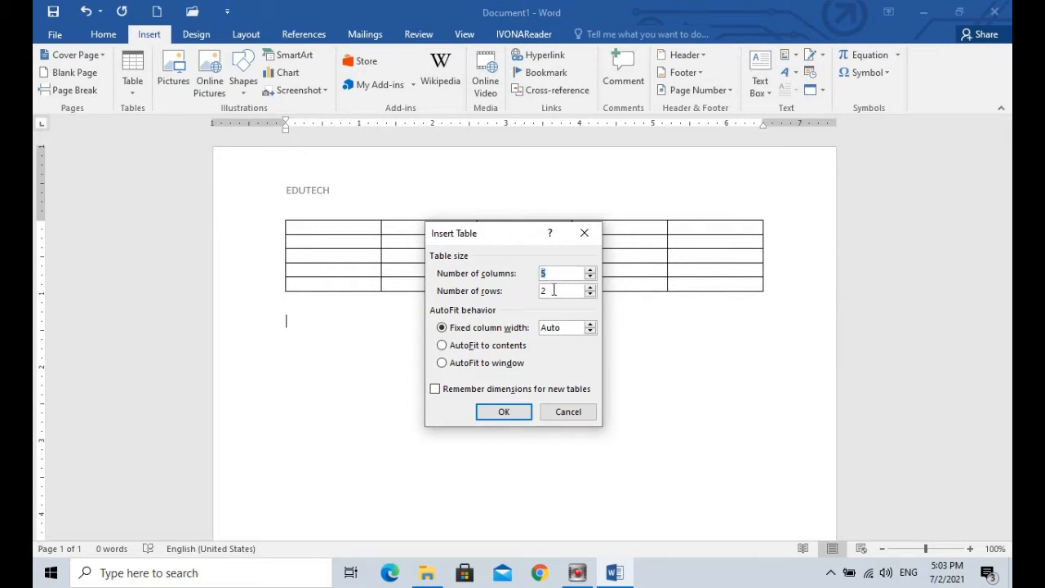
{"action": "key", "text": "Tab"}
{"action": "type", "text": "4"}
{"action": "left_click", "coordinate": [504, 413]}
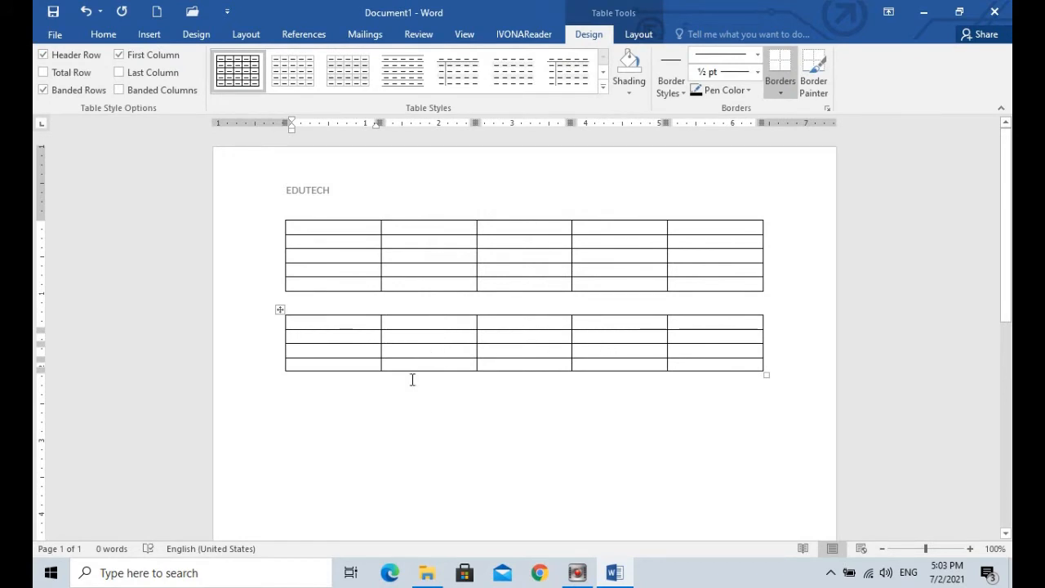
Insert a third table of 5 columns and 4 rows, set to AutoFit to contents, below the second table.
{"action": "left_click", "coordinate": [307, 392]}
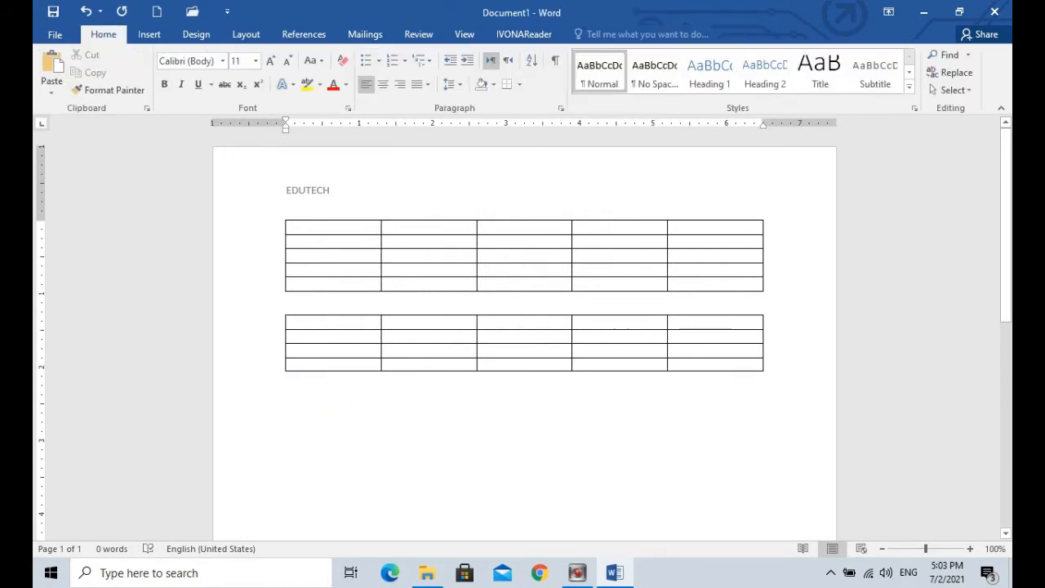
{"action": "left_click", "coordinate": [161, 36]}
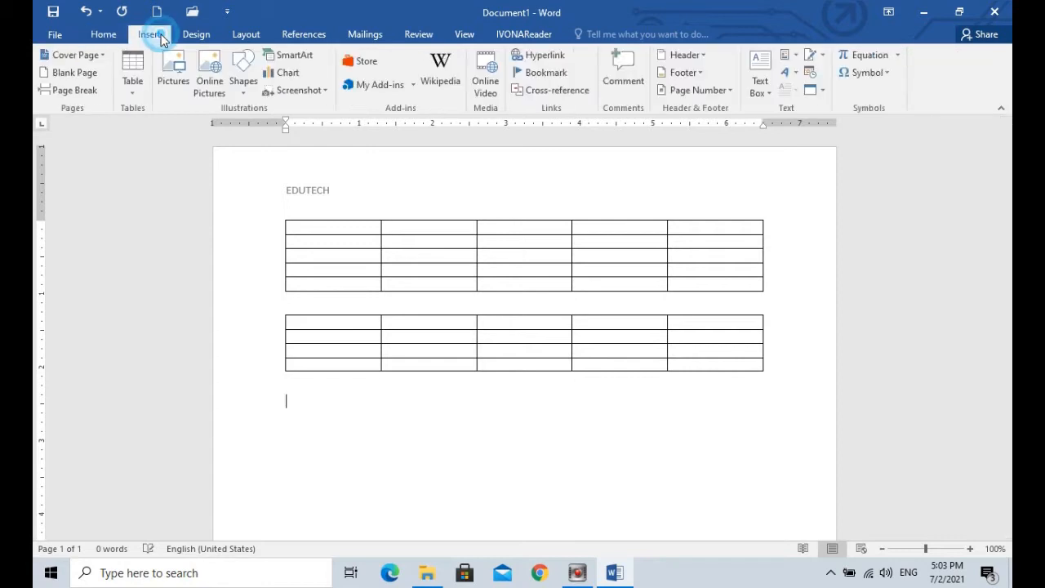
{"action": "left_click", "coordinate": [132, 78]}
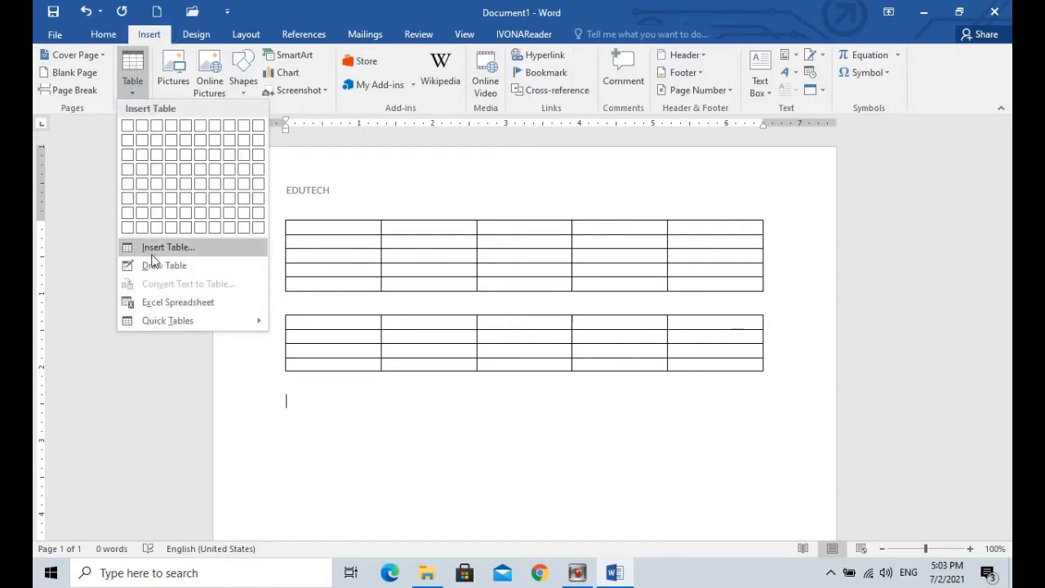
{"action": "left_click", "coordinate": [164, 248]}
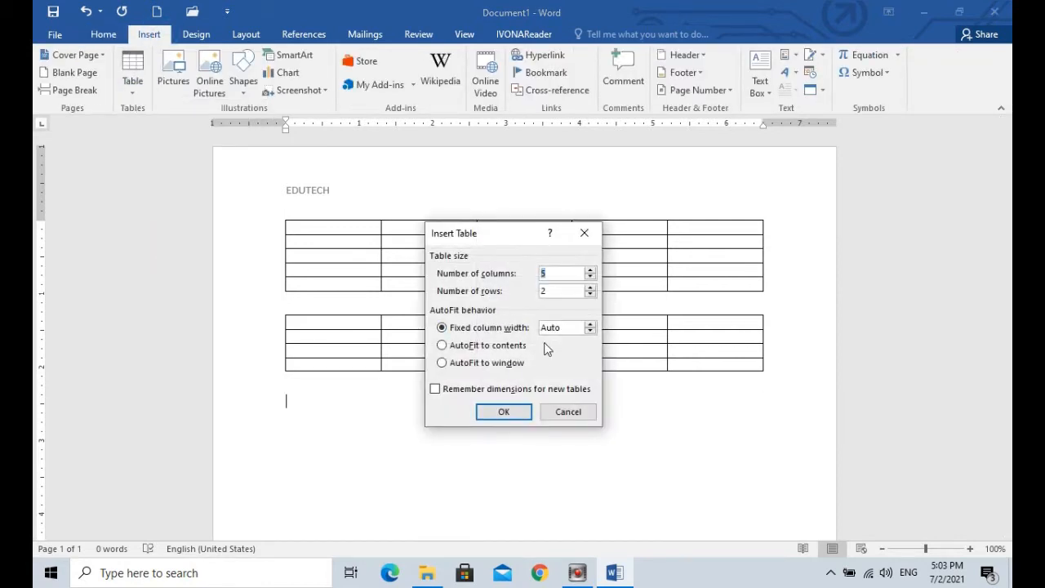
{"action": "left_click", "coordinate": [591, 331]}
{"action": "left_click", "coordinate": [442, 346]}
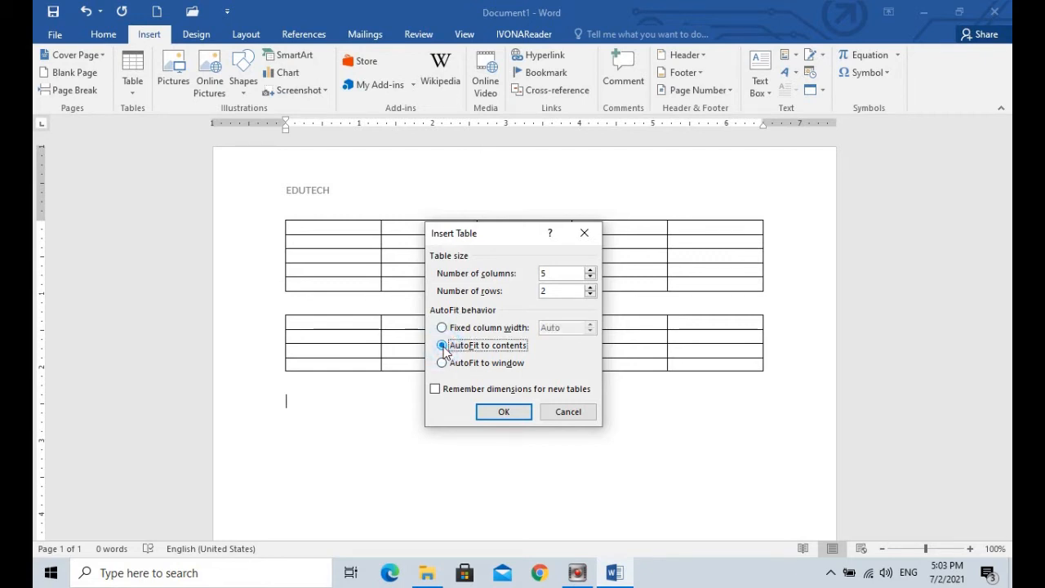
{"action": "double_click", "coordinate": [542, 292]}
{"action": "type", "text": "4"}
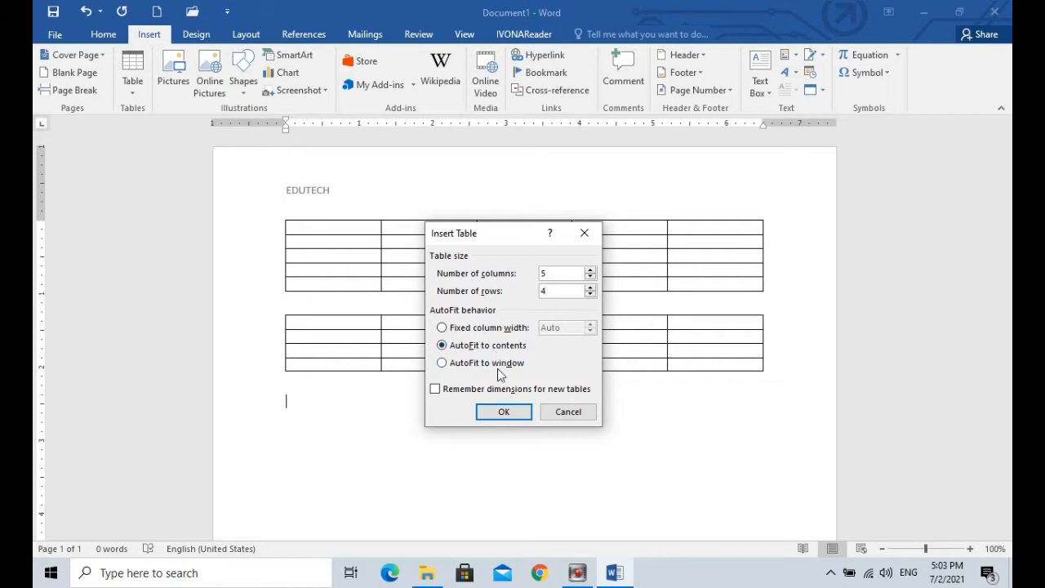
{"action": "left_click", "coordinate": [502, 412]}
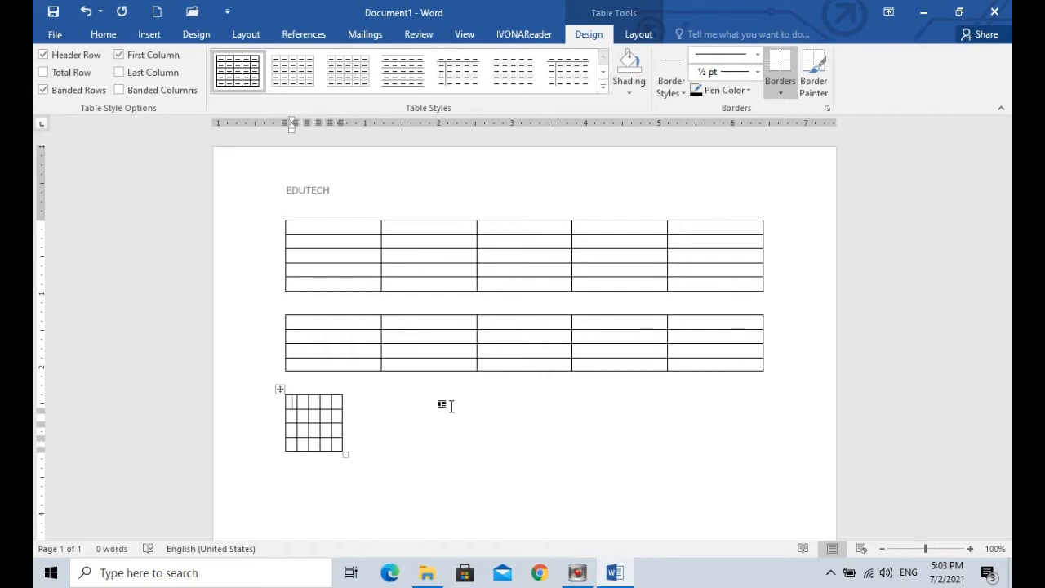
Fill the third table's first row with GFHDGHG, HGHGH, GHGHG, GHG and HGHG, and enter BHHGHGHGHGHG in the third column's second row.
{"action": "type", "text": "GFHDGHG"}
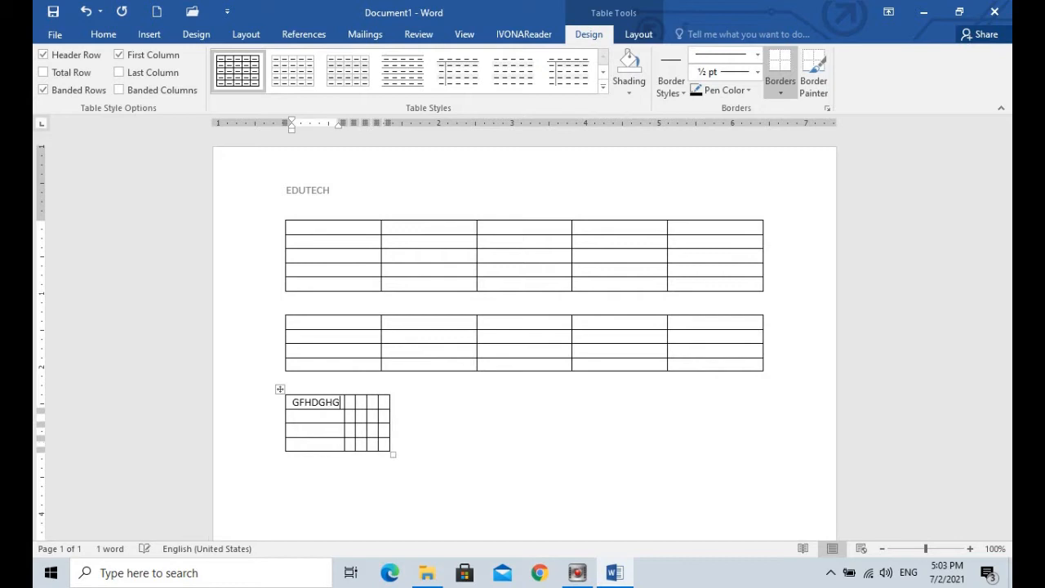
{"action": "key", "text": "Tab"}
{"action": "type", "text": "HGHGH"}
{"action": "key", "text": "Tab"}
{"action": "type", "text": "GHGHG"}
{"action": "key", "text": "Tab"}
{"action": "type", "text": "GHG"}
{"action": "key", "text": "Tab"}
{"action": "type", "text": "HGHG"}
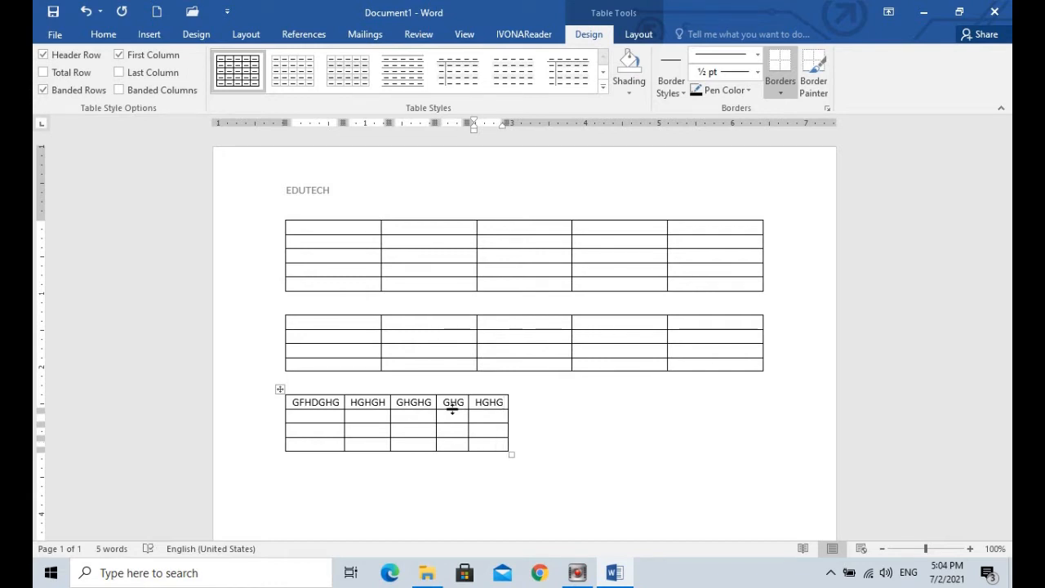
{"action": "left_click", "coordinate": [420, 419]}
{"action": "type", "text": "BHHGHGHGHGHG"}
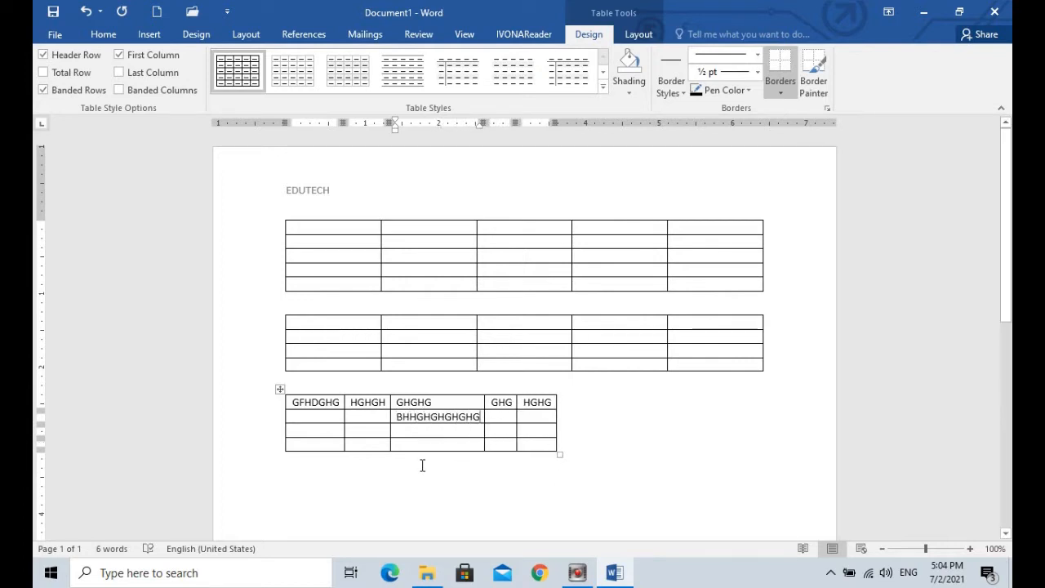
Insert a fourth table of 5 columns and 4 rows, set to AutoFit to window, below the text-filled table.
{"action": "left_click", "coordinate": [351, 472]}
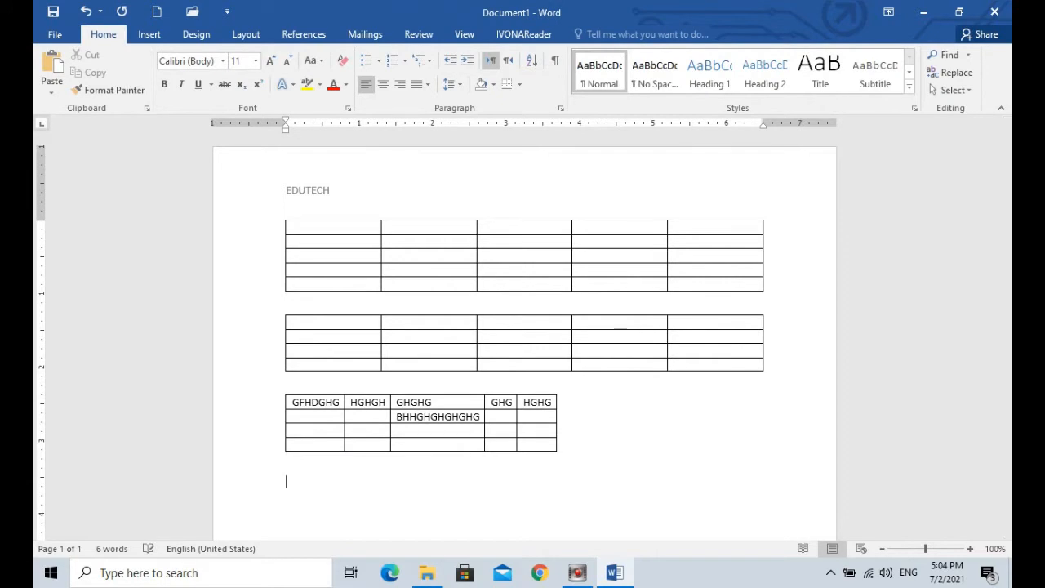
{"action": "left_click", "coordinate": [150, 38]}
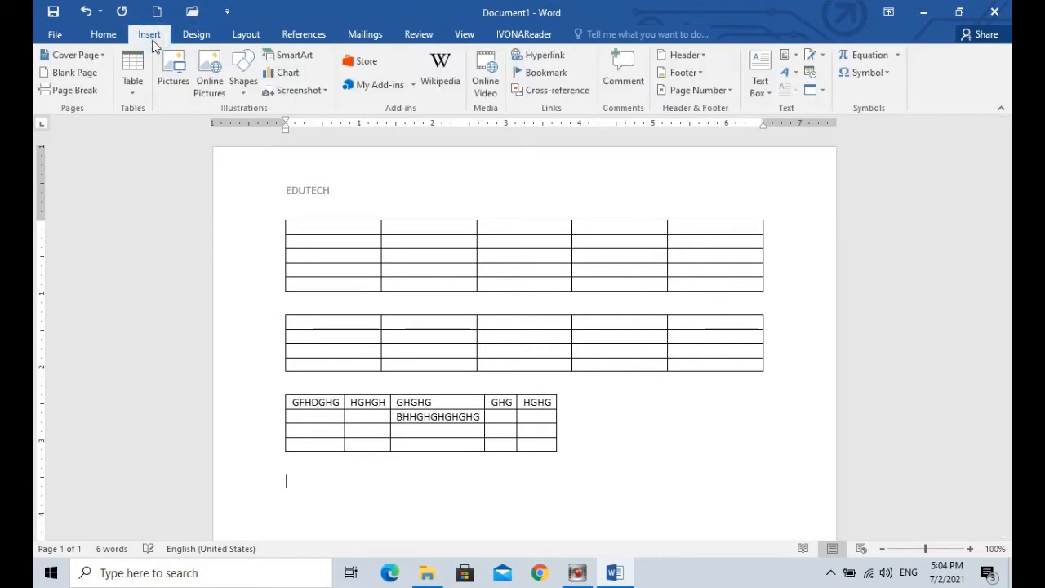
{"action": "left_click", "coordinate": [133, 69]}
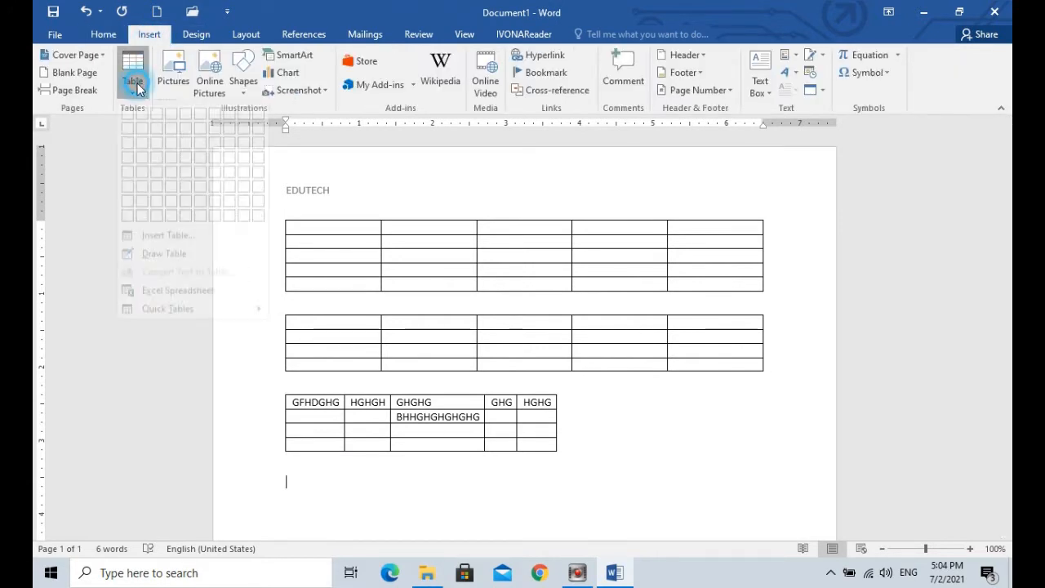
{"action": "left_click", "coordinate": [163, 246]}
{"action": "double_click", "coordinate": [549, 291]}
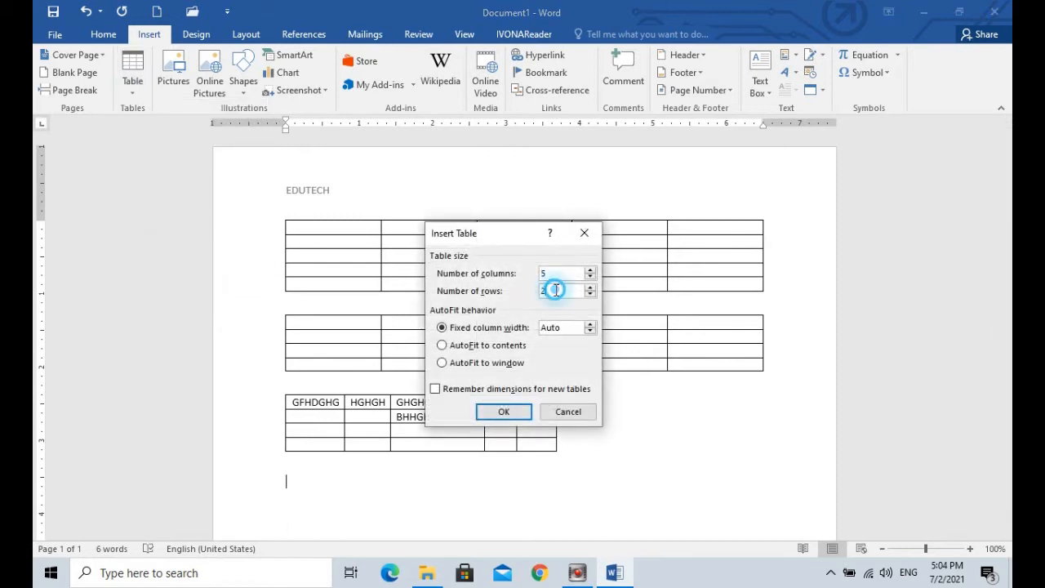
{"action": "type", "text": "4"}
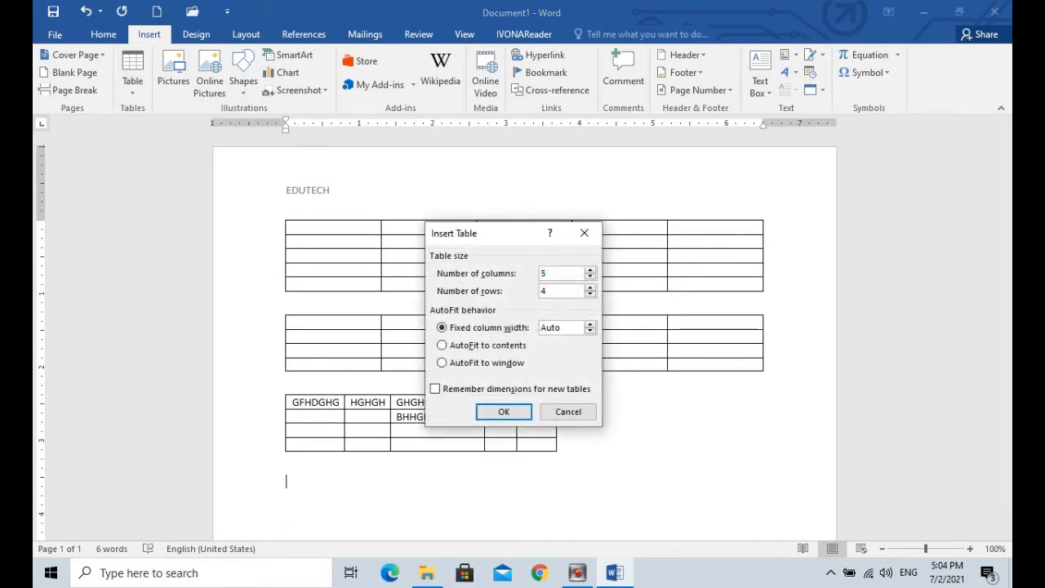
{"action": "left_click", "coordinate": [456, 364]}
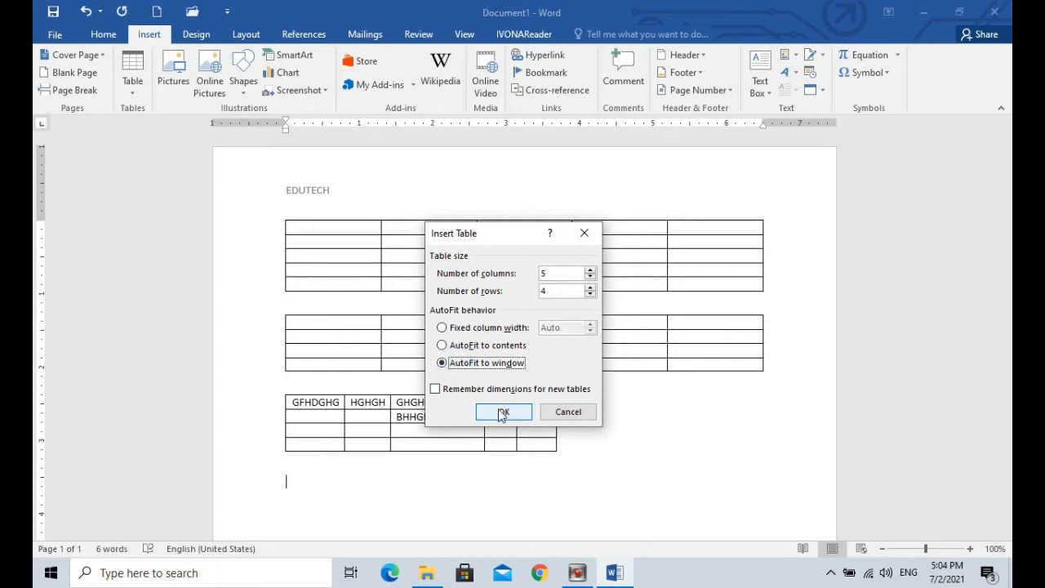
{"action": "left_click", "coordinate": [503, 413]}
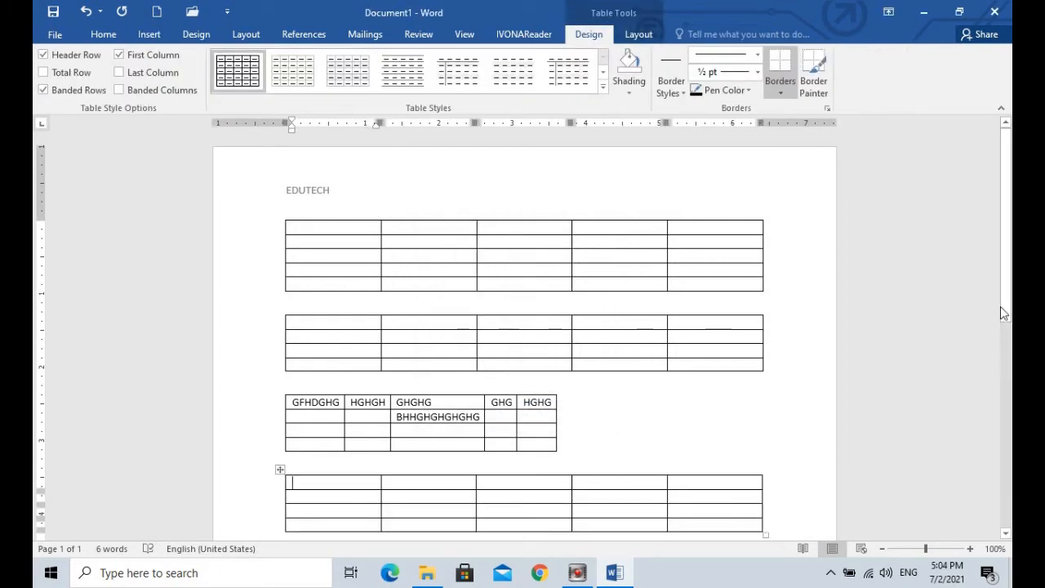
Select the whole text-filled third table and delete it from the document.
{"action": "scroll", "coordinate": [1004, 253], "scroll_direction": "down", "scroll_amount": 3}
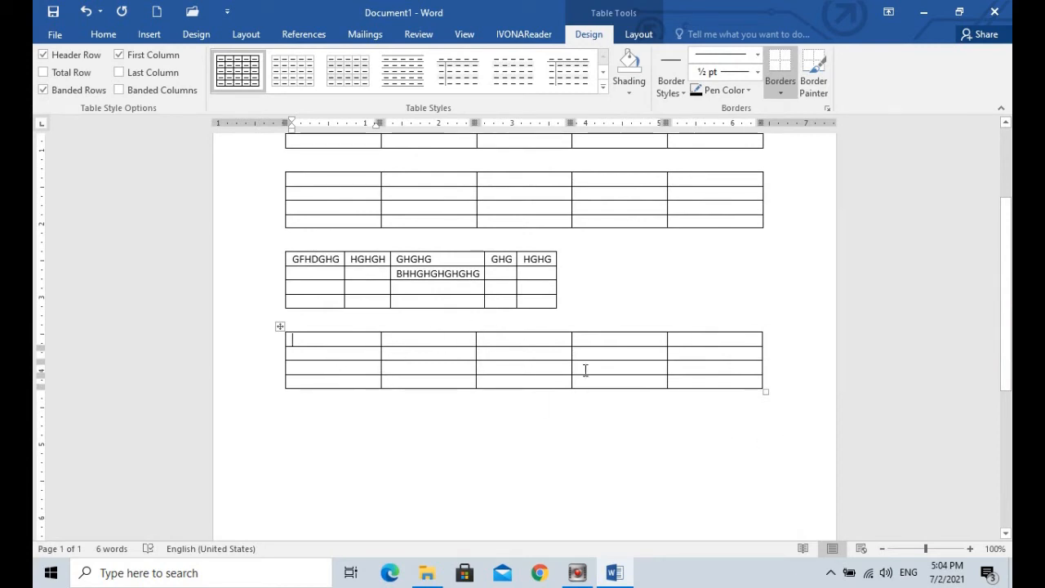
{"action": "left_click", "coordinate": [317, 402]}
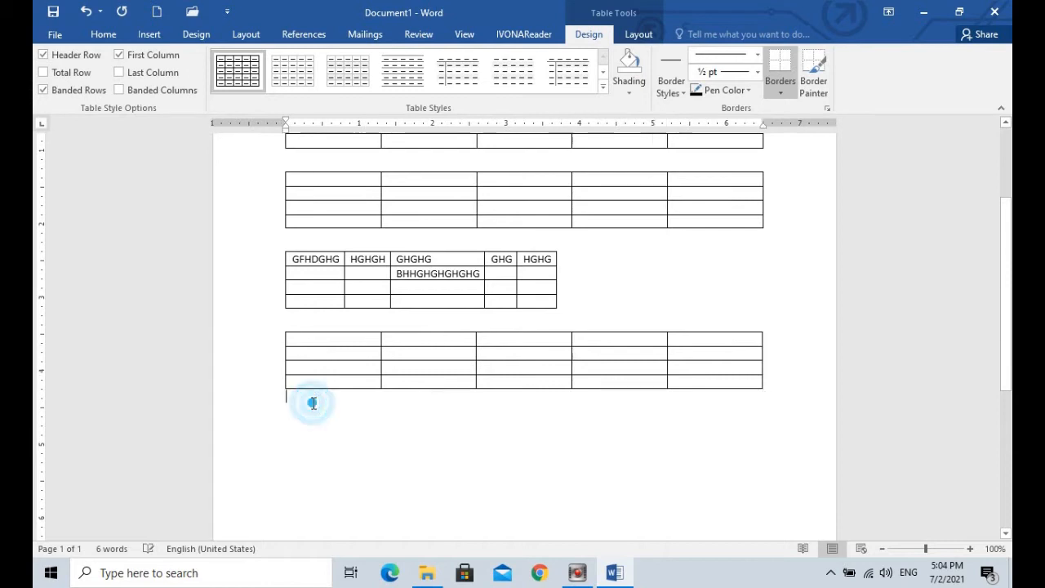
{"action": "left_click", "coordinate": [319, 286]}
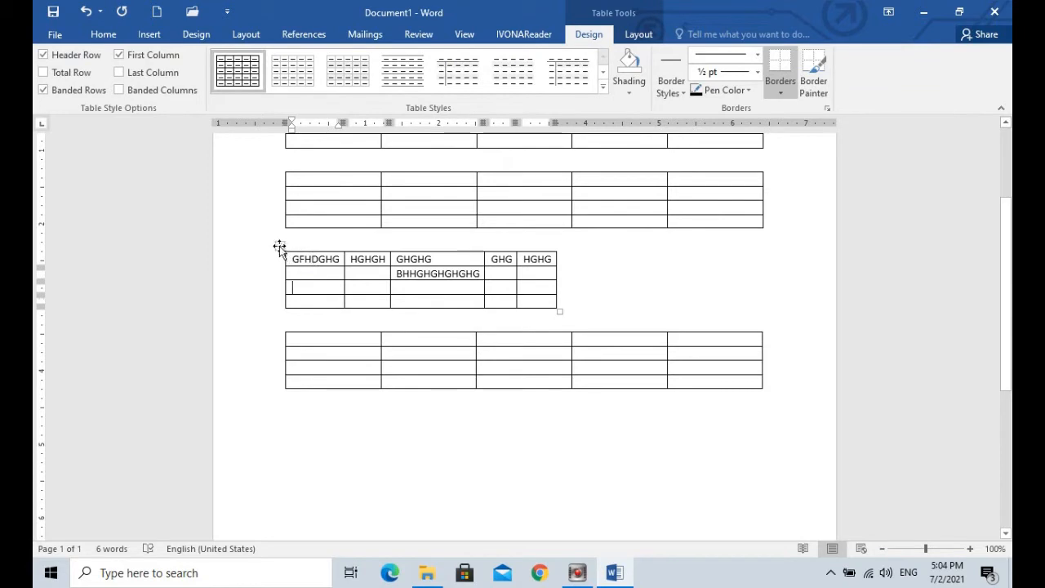
{"action": "left_click", "coordinate": [352, 273]}
{"action": "left_click", "coordinate": [280, 247]}
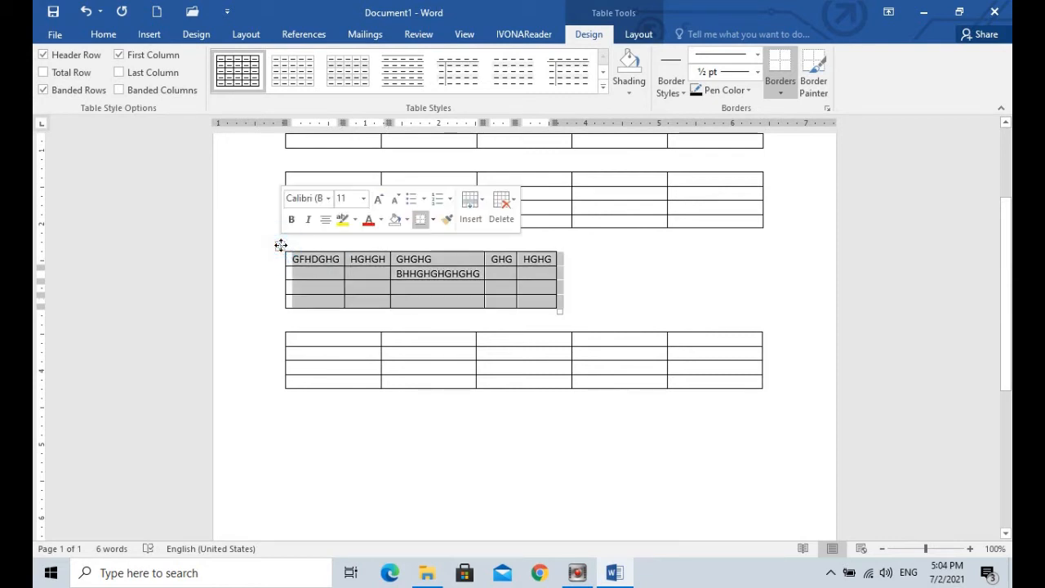
{"action": "left_click", "coordinate": [506, 208]}
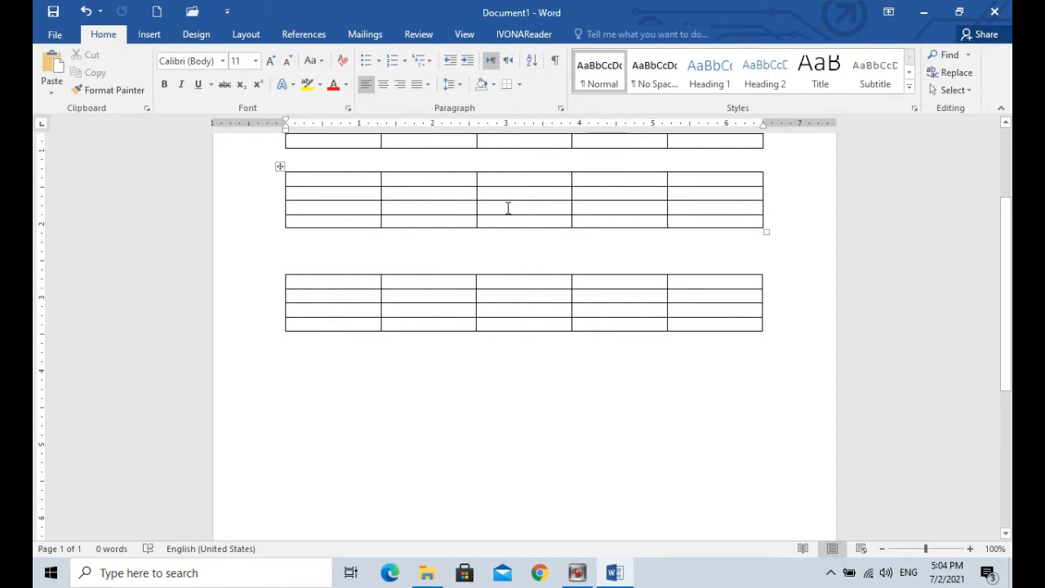
Delete the entire empty second table and place the cursor below the last remaining table.
{"action": "left_click", "coordinate": [280, 167]}
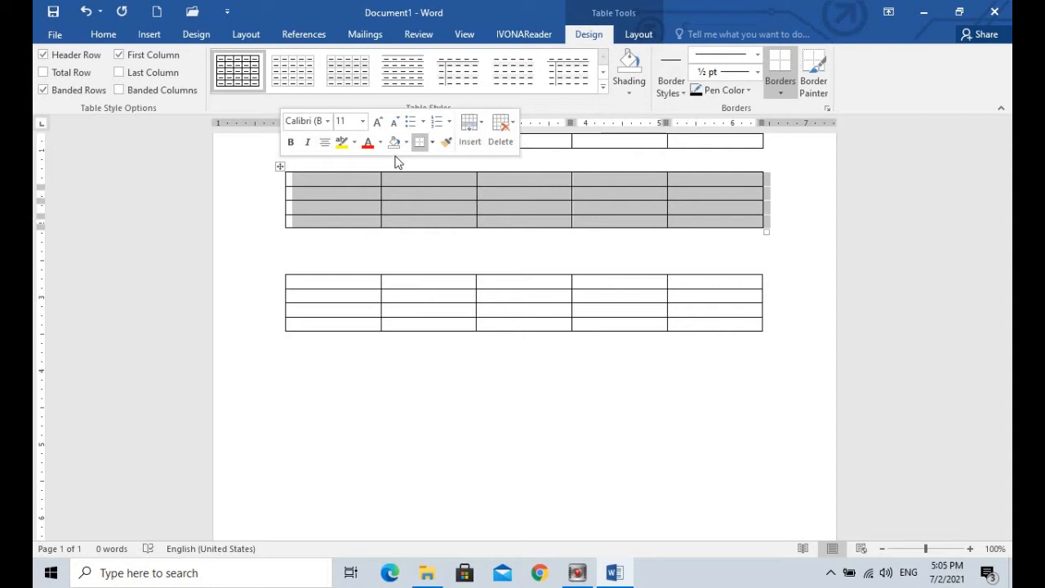
{"action": "left_click", "coordinate": [279, 167]}
{"action": "right_click", "coordinate": [278, 167]}
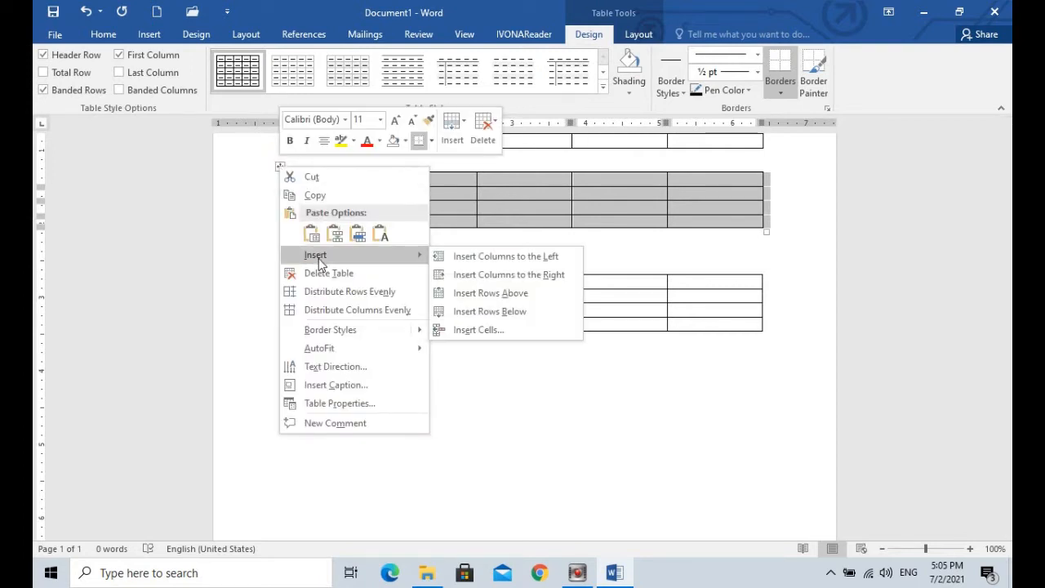
{"action": "left_click", "coordinate": [334, 274]}
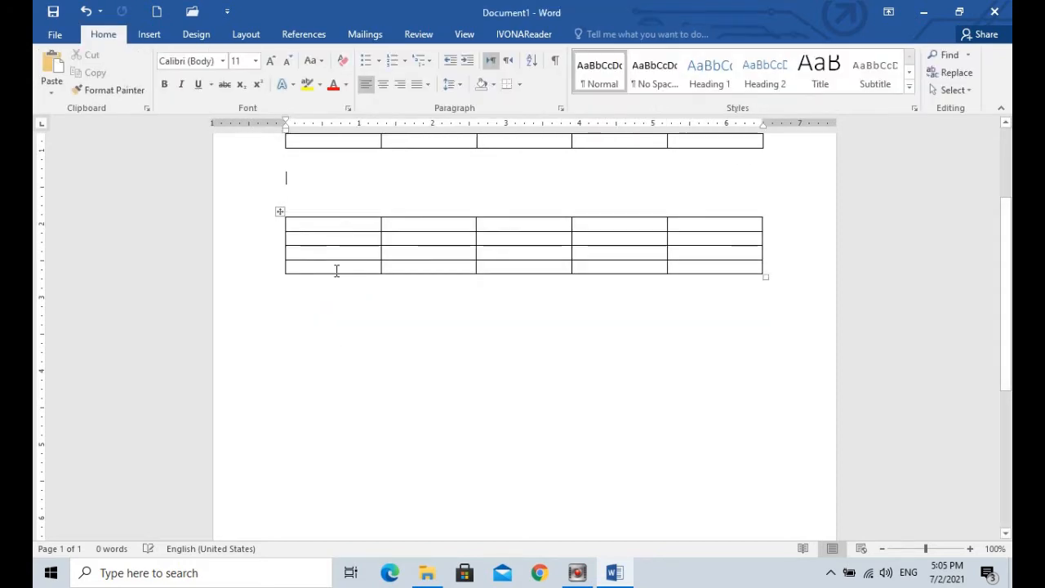
{"action": "left_click", "coordinate": [299, 292]}
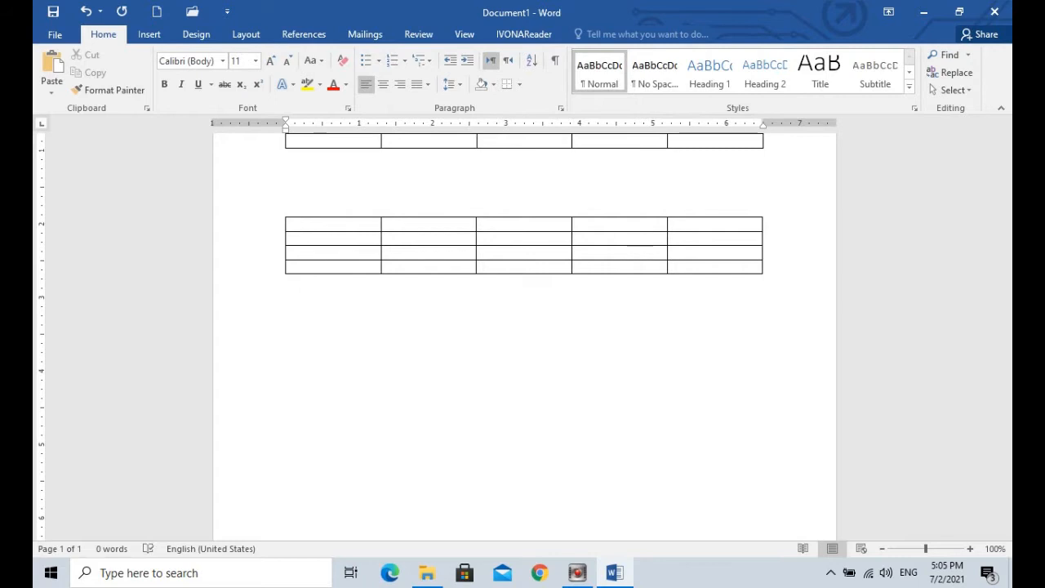
Draw the outer frame of a table about 5.68" wide and 1.34" high below the last table.
{"action": "left_click", "coordinate": [150, 35]}
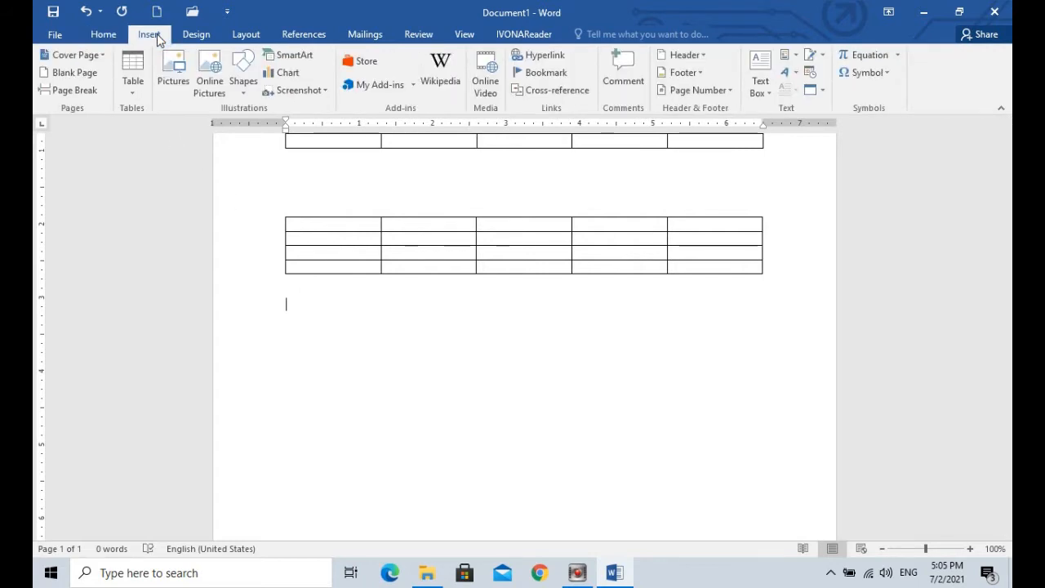
{"action": "left_click", "coordinate": [134, 86]}
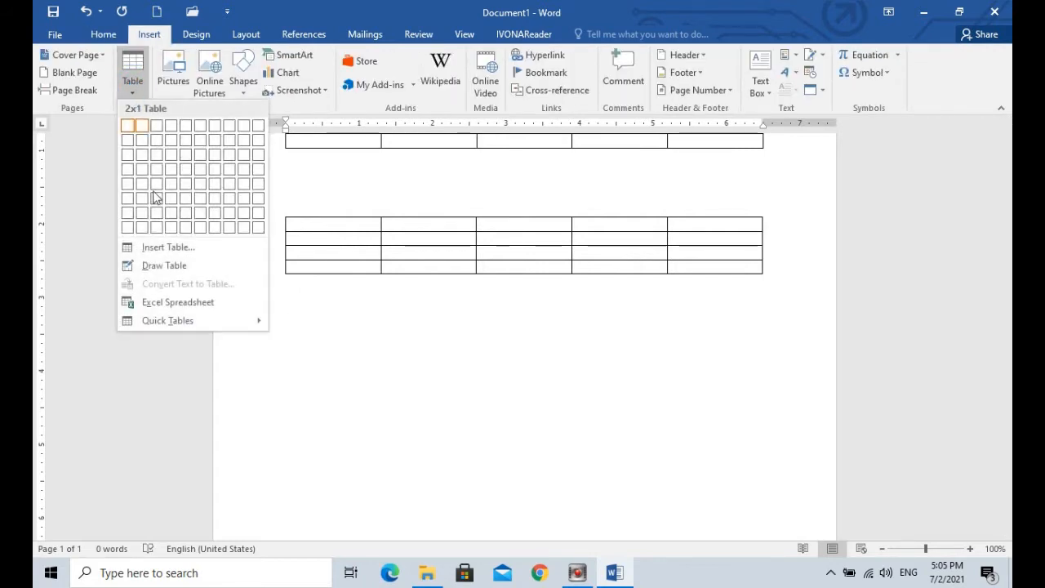
{"action": "left_click", "coordinate": [182, 267]}
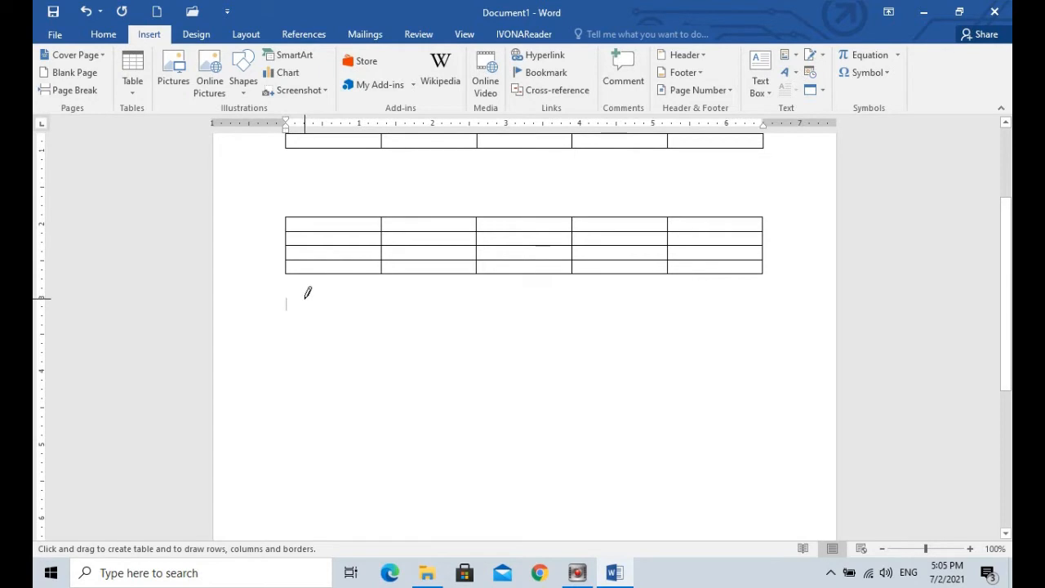
{"action": "left_click_drag", "start_coordinate": [298, 300], "coordinate": [716, 399]}
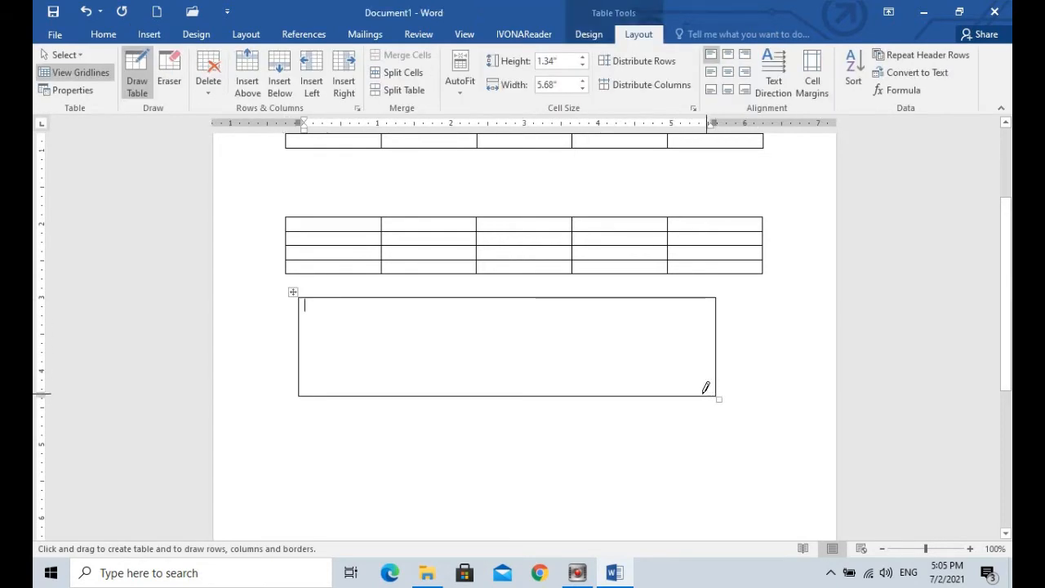
Draw inner lines dividing the drawn table into three columns and two rows, subdivide its lower middle and right cells, and end table drawing.
{"action": "mouse_move", "coordinate": [301, 337]}
{"action": "left_mouse_down"}
{"action": "mouse_move", "coordinate": [588, 327]}
{"action": "mouse_move", "coordinate": [553, 340]}
{"action": "mouse_move", "coordinate": [551, 394]}
{"action": "left_mouse_up"}
{"action": "left_click_drag", "start_coordinate": [419, 299], "coordinate": [420, 395]}
{"action": "mouse_move", "coordinate": [480, 341]}
{"action": "left_mouse_down"}
{"action": "mouse_move", "coordinate": [482, 368]}
{"action": "mouse_move", "coordinate": [632, 352]}
{"action": "left_mouse_up"}
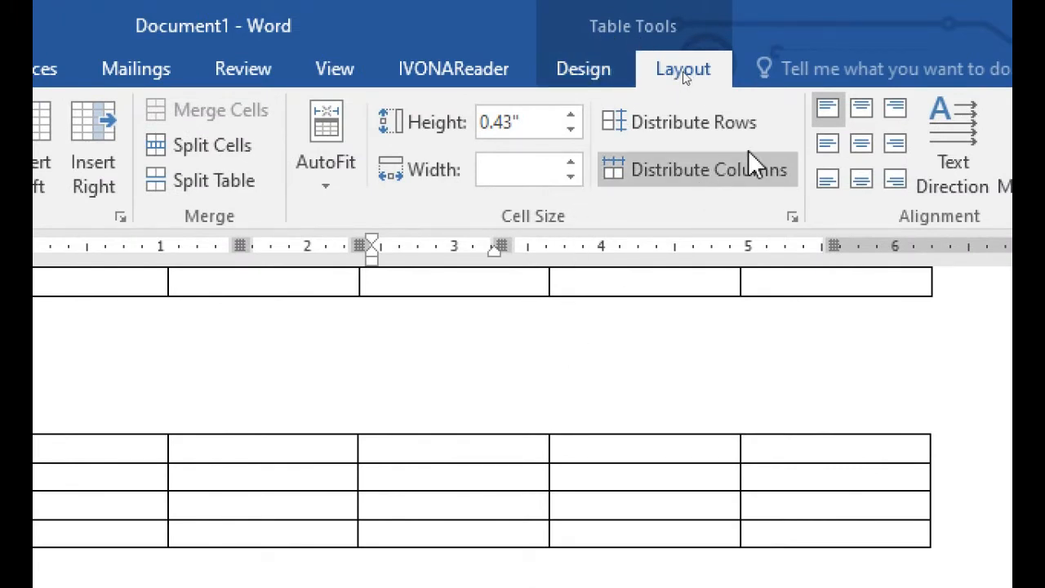
{"action": "left_click", "coordinate": [575, 69]}
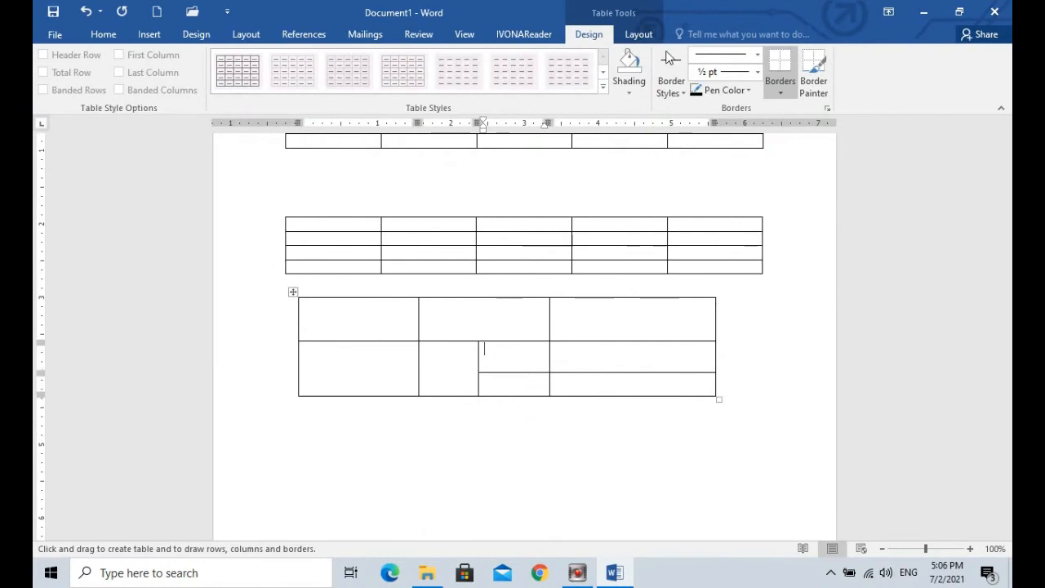
{"action": "left_click", "coordinate": [645, 35]}
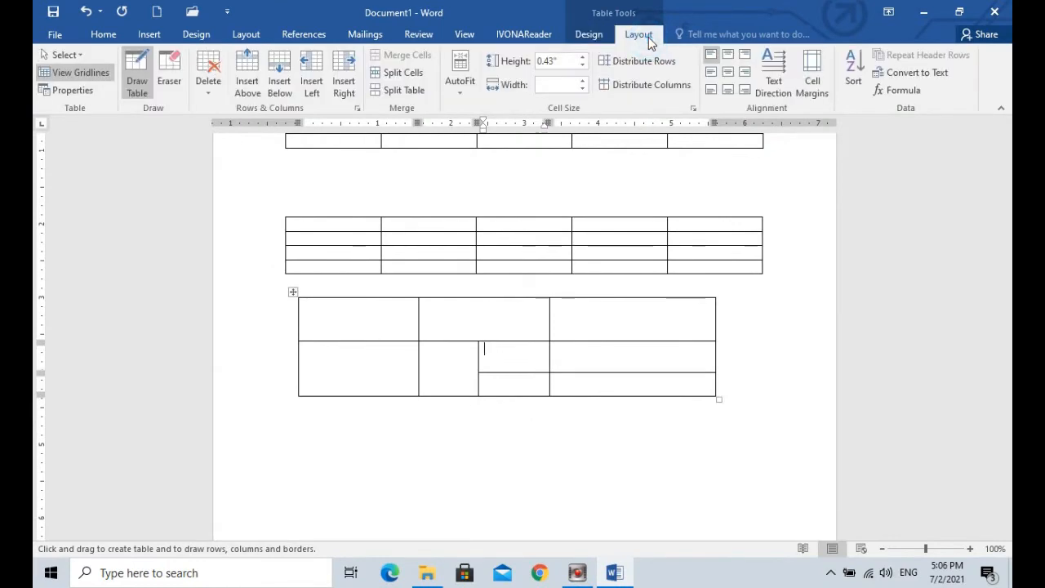
{"action": "key", "text": "Escape"}
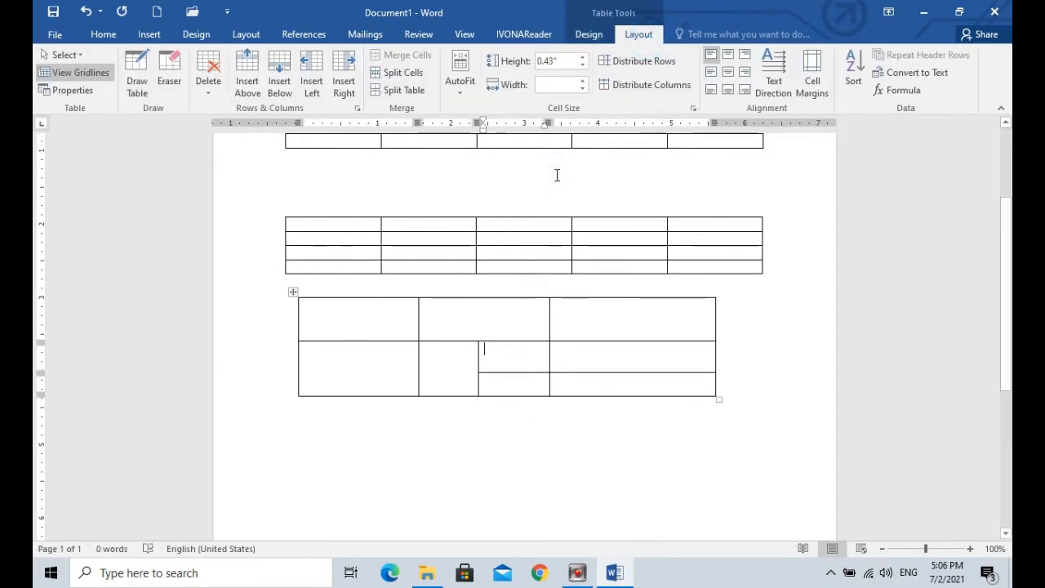
Insert an embedded Excel spreadsheet just below the drawn table.
{"action": "left_click", "coordinate": [451, 421]}
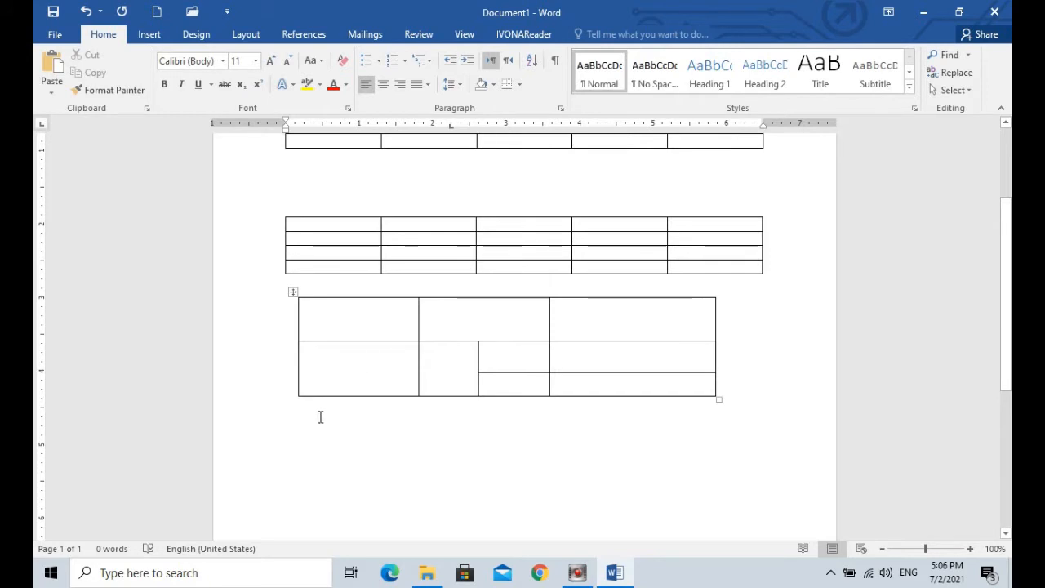
{"action": "key", "text": "ctrl+z"}
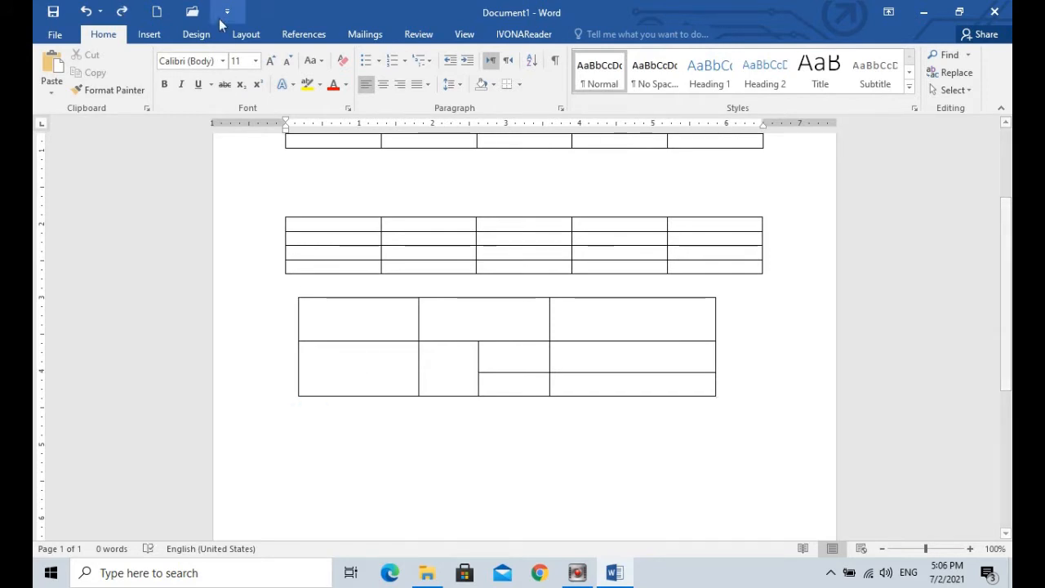
{"action": "left_click", "coordinate": [150, 35]}
{"action": "left_click", "coordinate": [132, 80]}
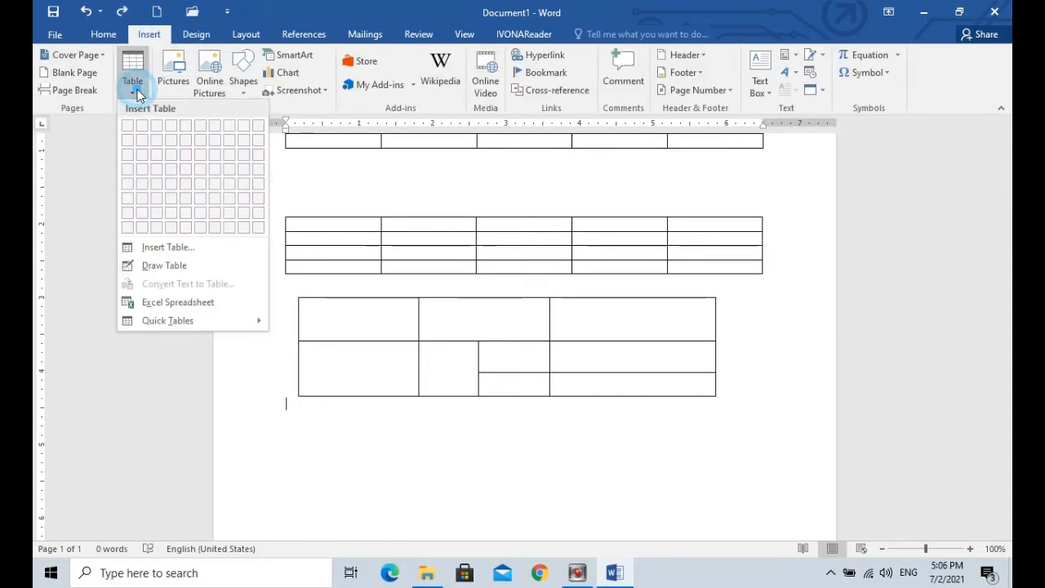
{"action": "left_click", "coordinate": [204, 301]}
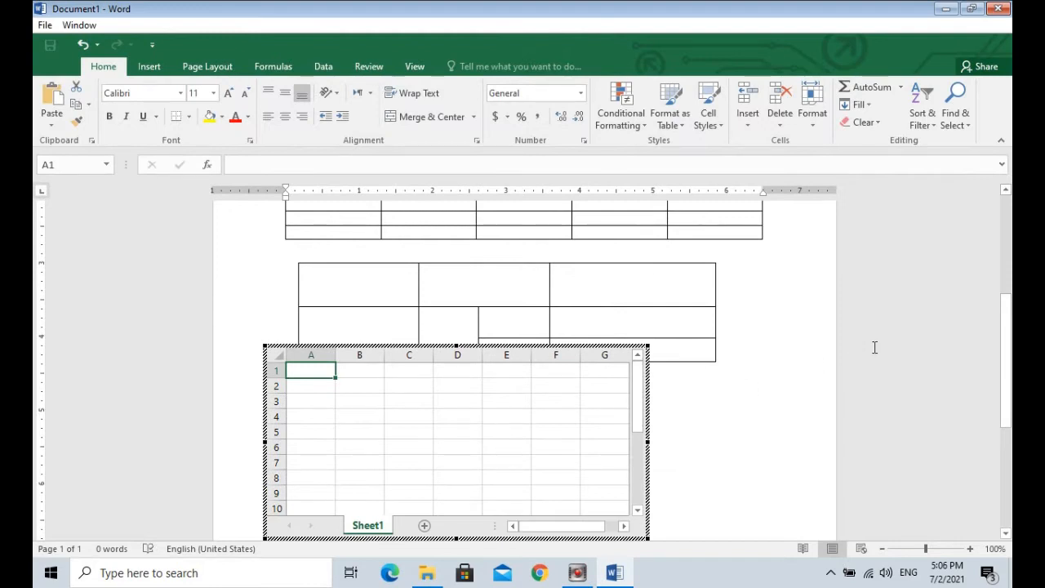
{"action": "left_click_drag", "start_coordinate": [1004, 357], "coordinate": [1010, 396]}
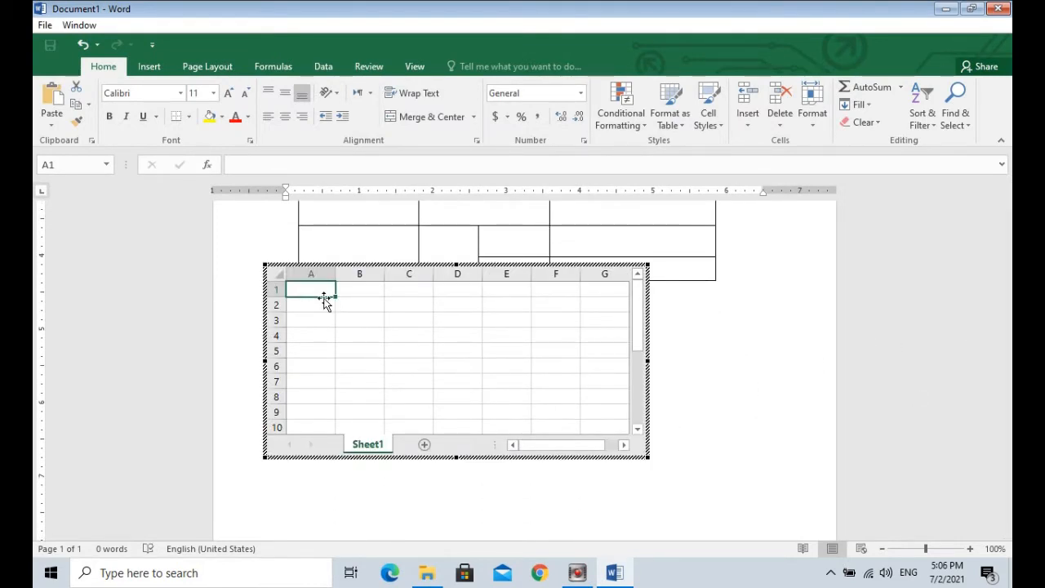
Enter the headings SNO in cell A1 and NAME in cell B1 of the embedded spreadsheet.
{"action": "type", "text": "SNO"}
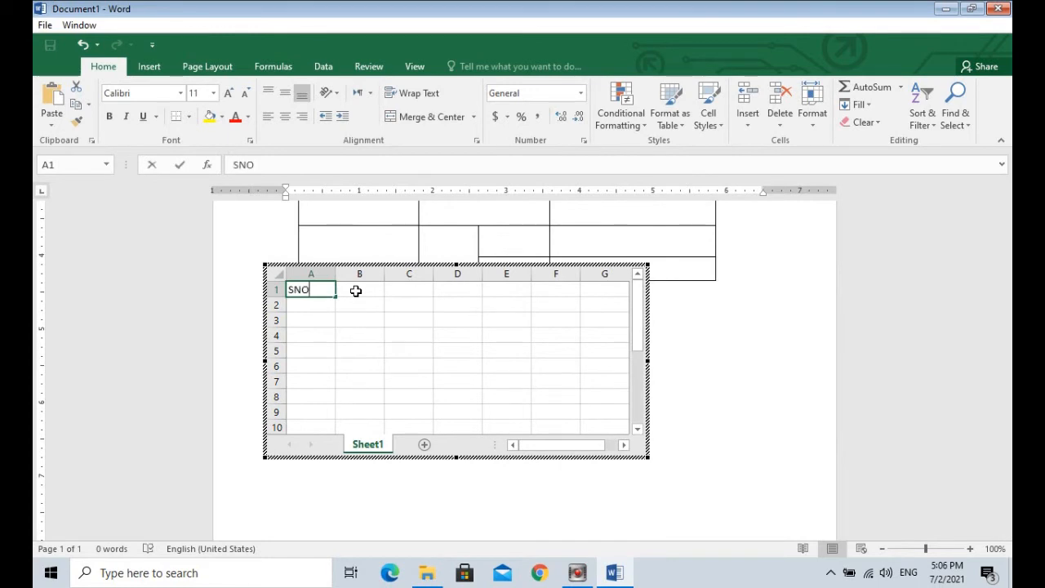
{"action": "left_click", "coordinate": [356, 291]}
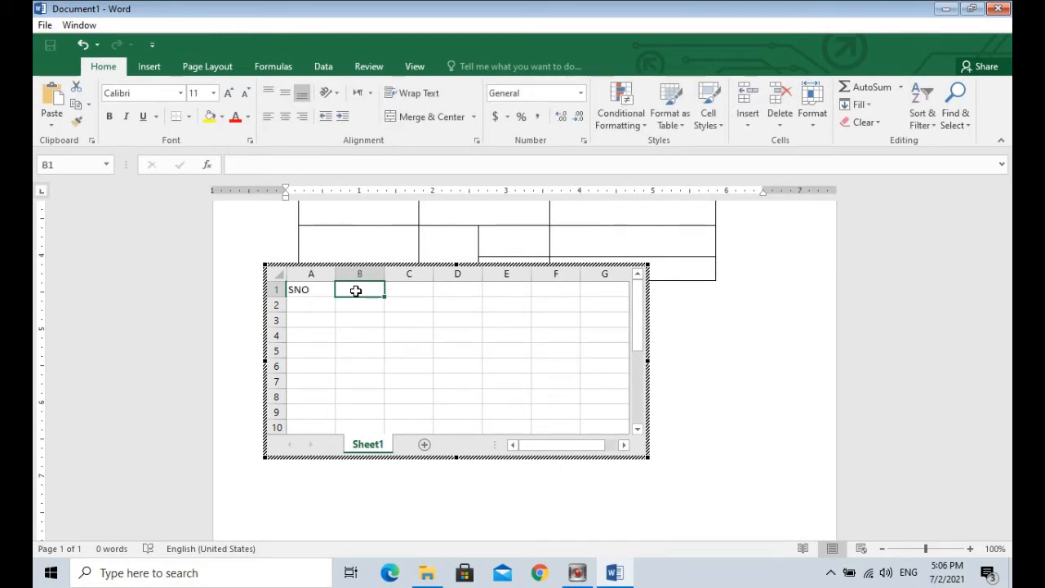
{"action": "type", "text": "NAME"}
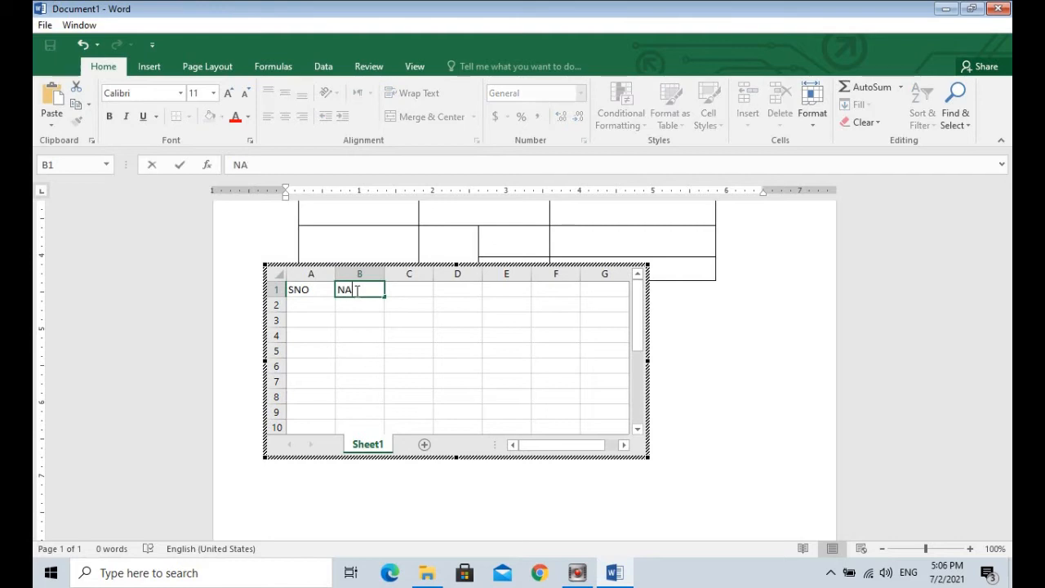
{"action": "key", "text": "Tab"}
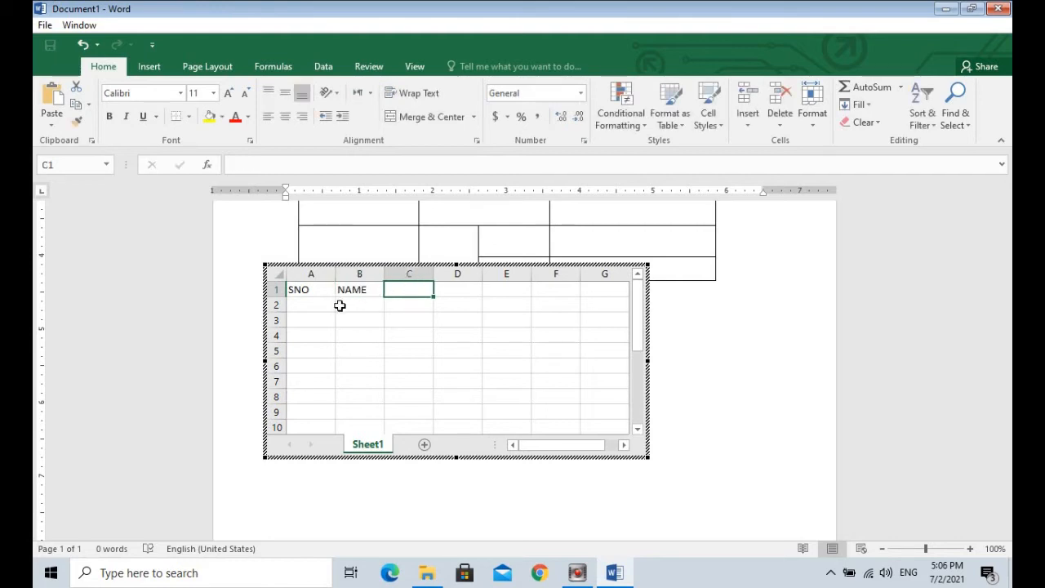
Number cells A2 to A4 with 1, 2 and 3 and leave spreadsheet editing.
{"action": "left_click", "coordinate": [307, 304]}
{"action": "type", "text": "1"}
{"action": "key", "text": "Return"}
{"action": "type", "text": "2"}
{"action": "key", "text": "Return"}
{"action": "type", "text": "3"}
{"action": "key", "text": "Return"}
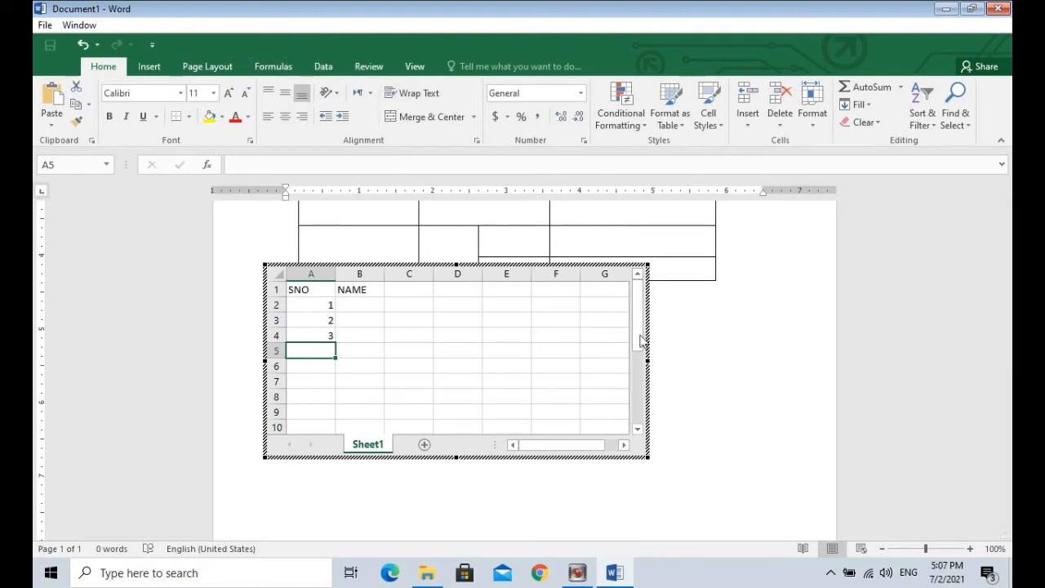
{"action": "left_click", "coordinate": [695, 334]}
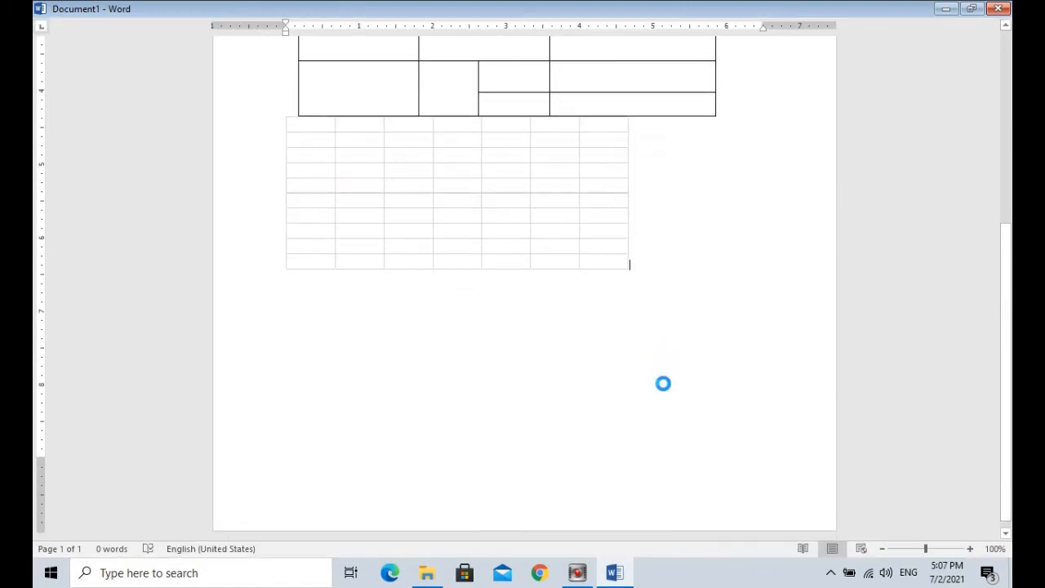
Select the embedded spreadsheet object and delete it from the document.
{"action": "left_click", "coordinate": [522, 307]}
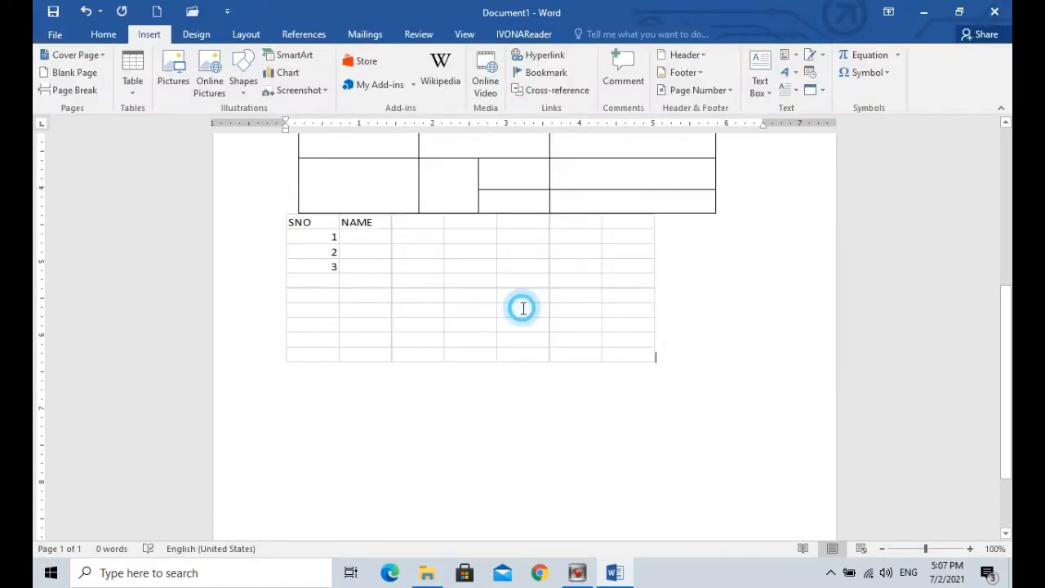
{"action": "left_click_drag", "start_coordinate": [523, 308], "coordinate": [546, 315]}
{"action": "left_click", "coordinate": [545, 316]}
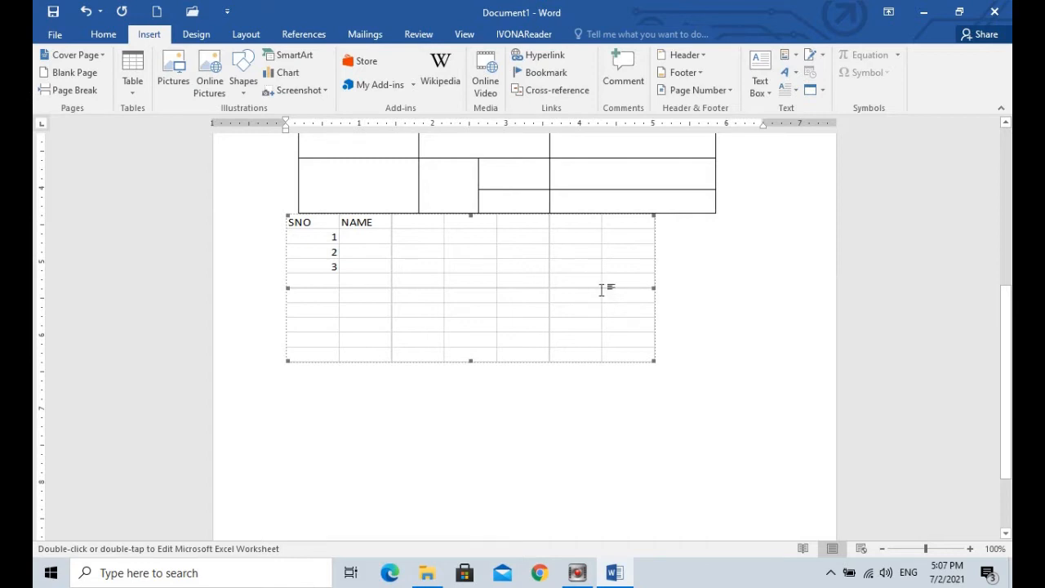
{"action": "key", "text": "Delete"}
Insert the built-in Tabular List quick table below the drawn table.
{"action": "left_click", "coordinate": [141, 85]}
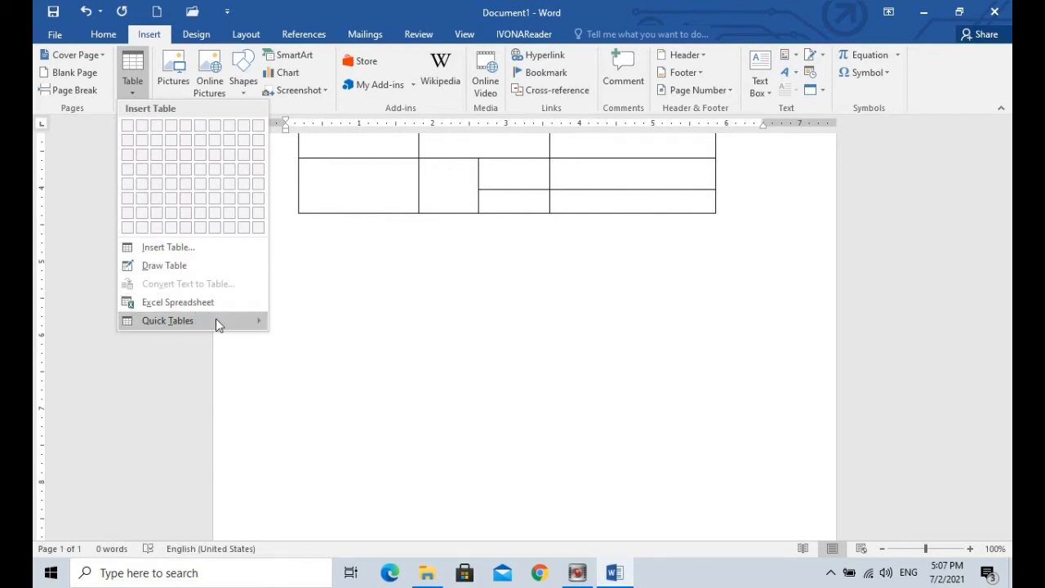
{"action": "mouse_move", "coordinate": [217, 322]}
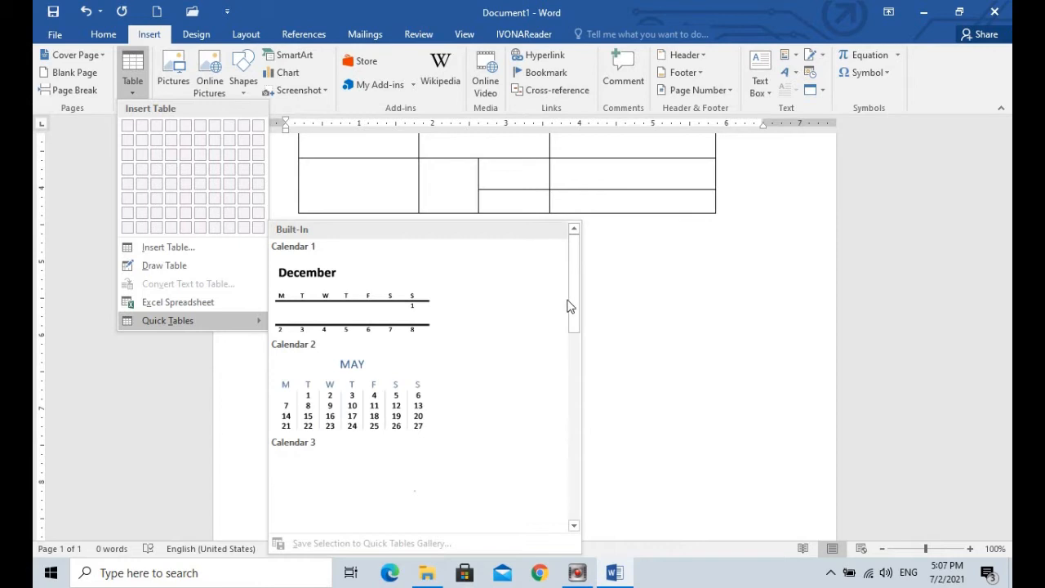
{"action": "scroll", "coordinate": [575, 319], "scroll_direction": "down", "scroll_amount": 2}
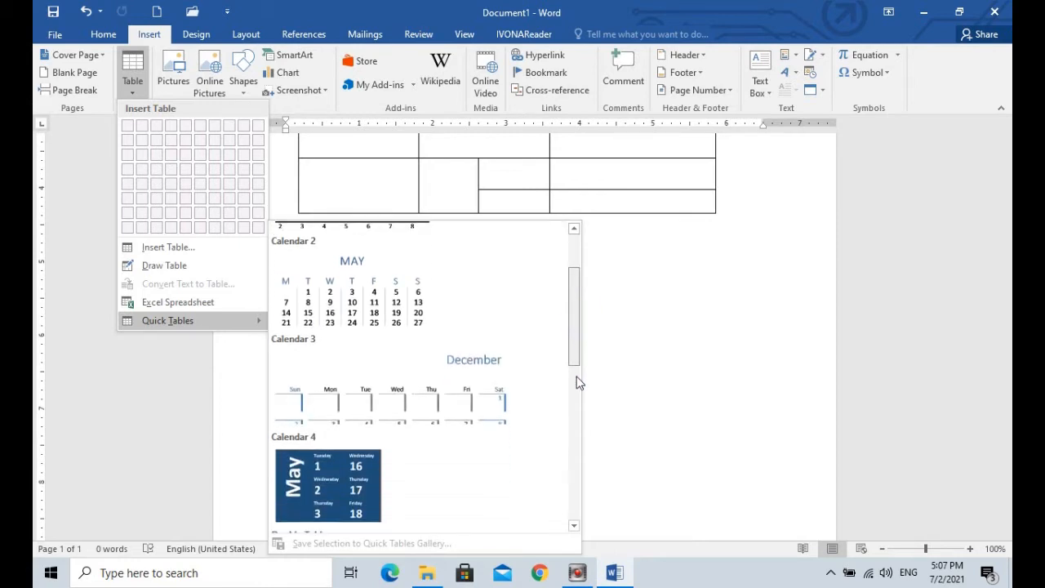
{"action": "scroll", "coordinate": [576, 362], "scroll_direction": "down", "scroll_amount": 4}
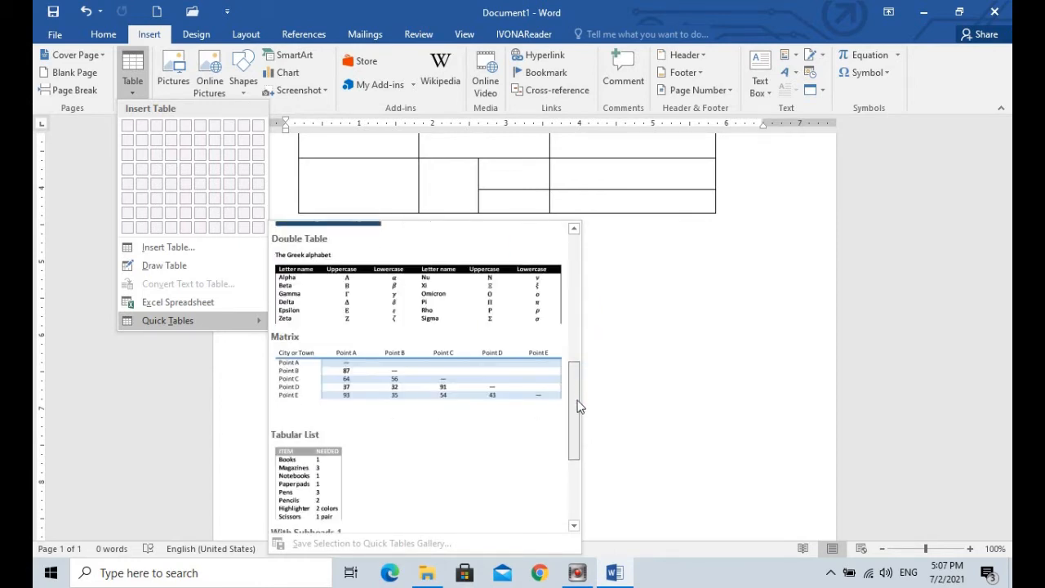
{"action": "scroll", "coordinate": [577, 409], "scroll_direction": "down", "scroll_amount": 2}
{"action": "left_click_drag", "start_coordinate": [577, 413], "coordinate": [577, 437]}
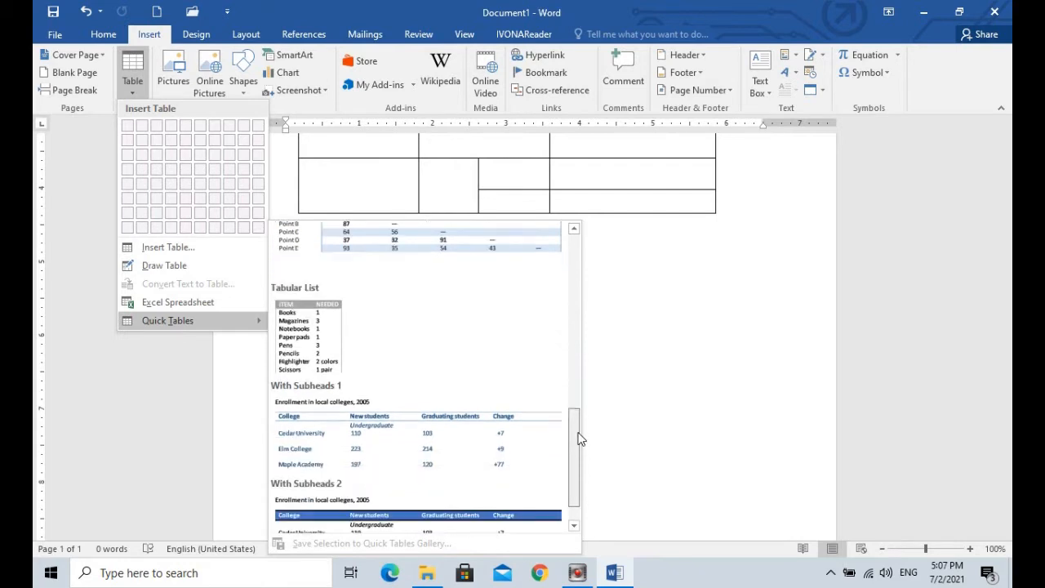
{"action": "left_click", "coordinate": [352, 328]}
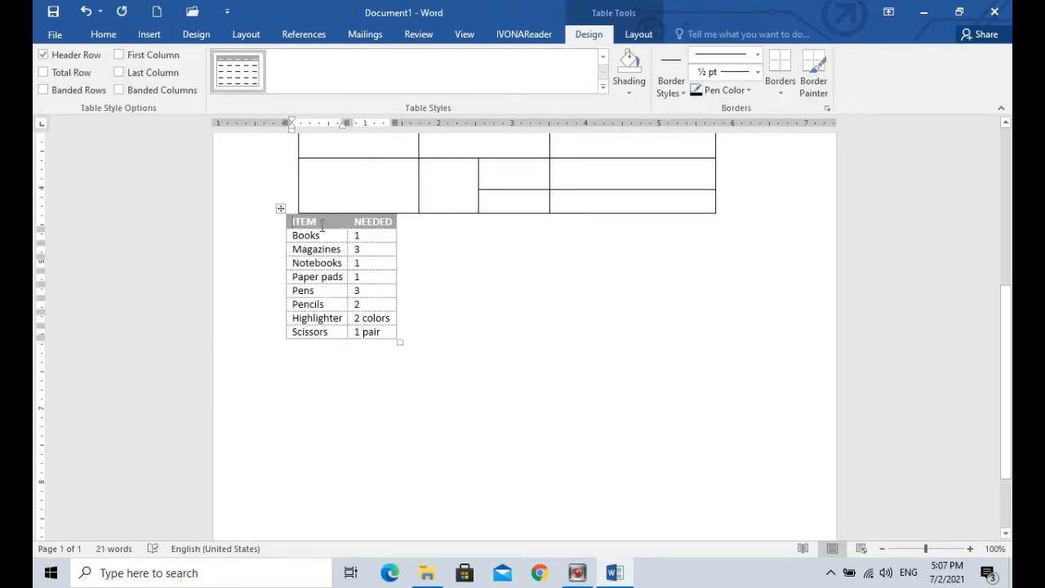
Move the item list table above the first table and change the needed quantity for Books to 77.
{"action": "left_click_drag", "start_coordinate": [280, 208], "coordinate": [390, 289]}
{"action": "left_click", "coordinate": [505, 238]}
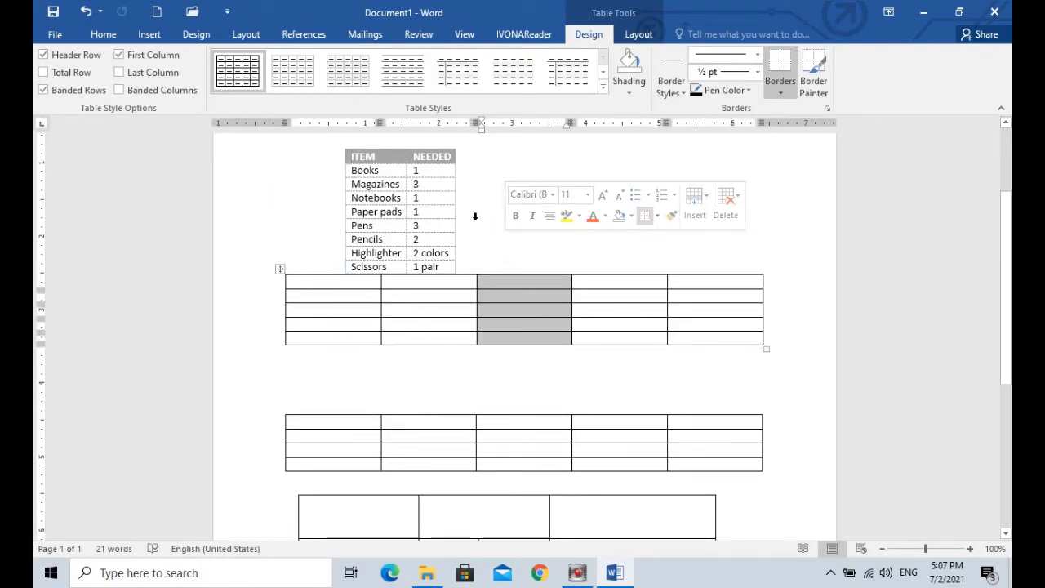
{"action": "left_click", "coordinate": [425, 170]}
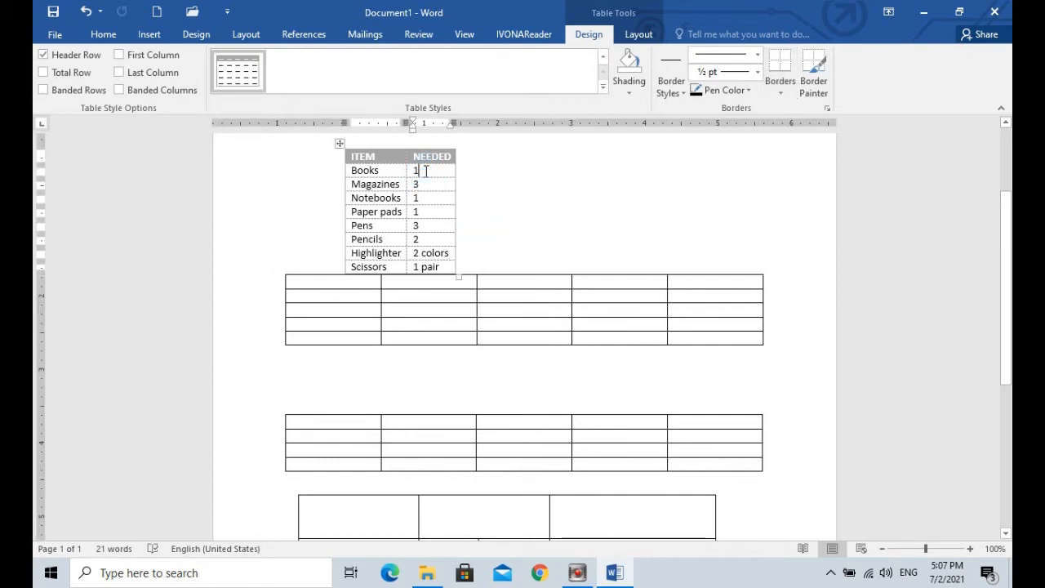
{"action": "key", "text": "BackSpace"}
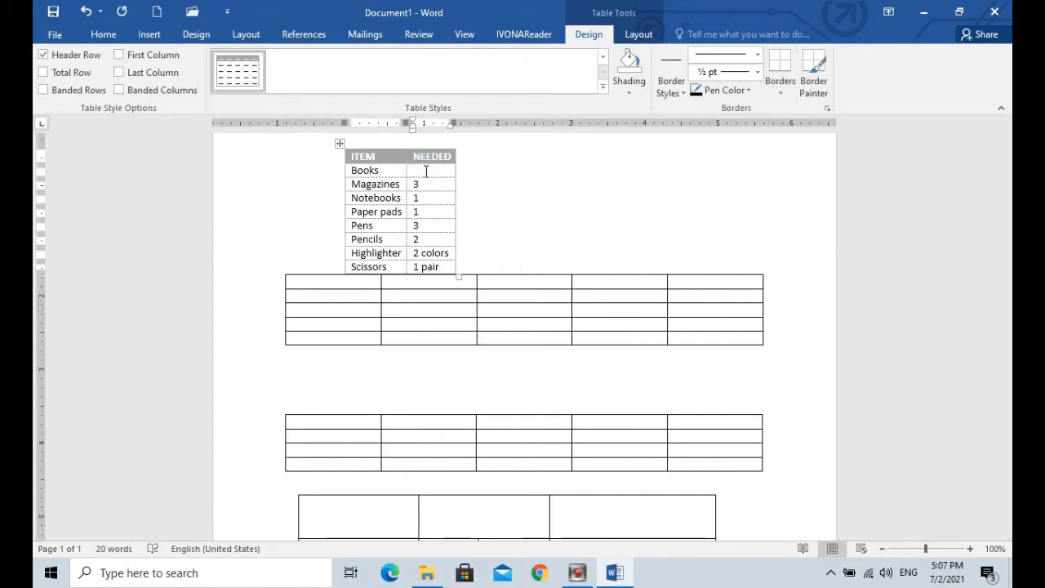
{"action": "type", "text": "77"}
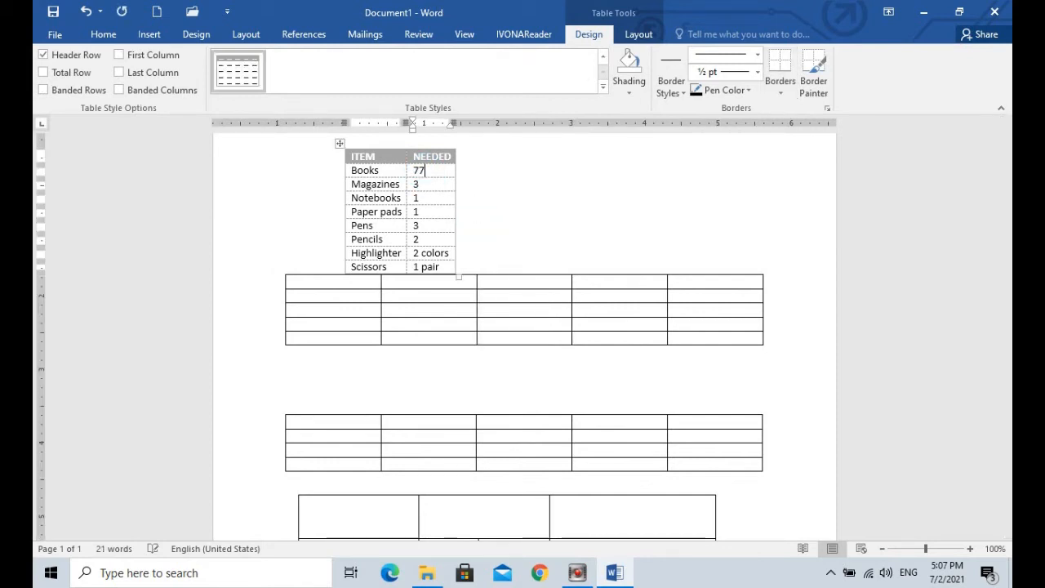
Select the whole item list table and delete it.
{"action": "left_click", "coordinate": [339, 145]}
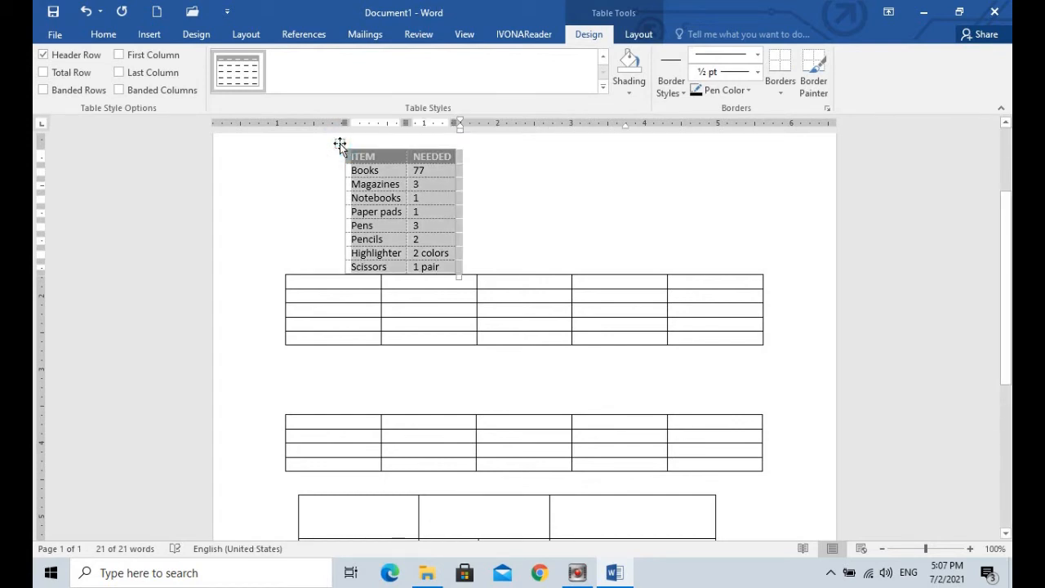
{"action": "key", "text": "BackSpace"}
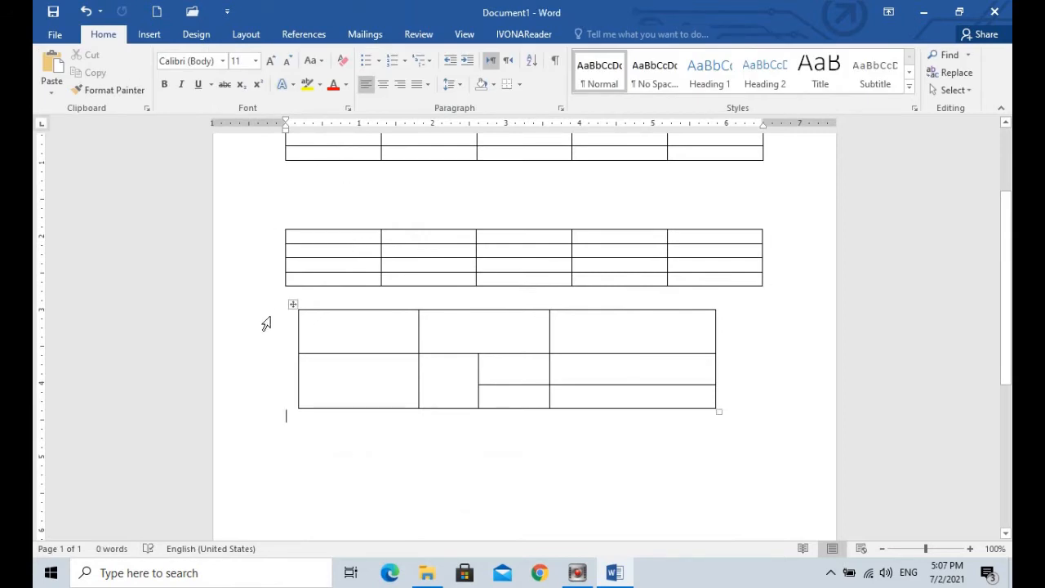
Select the whole hand-drawn table and delete it from the document.
{"action": "left_click", "coordinate": [293, 304]}
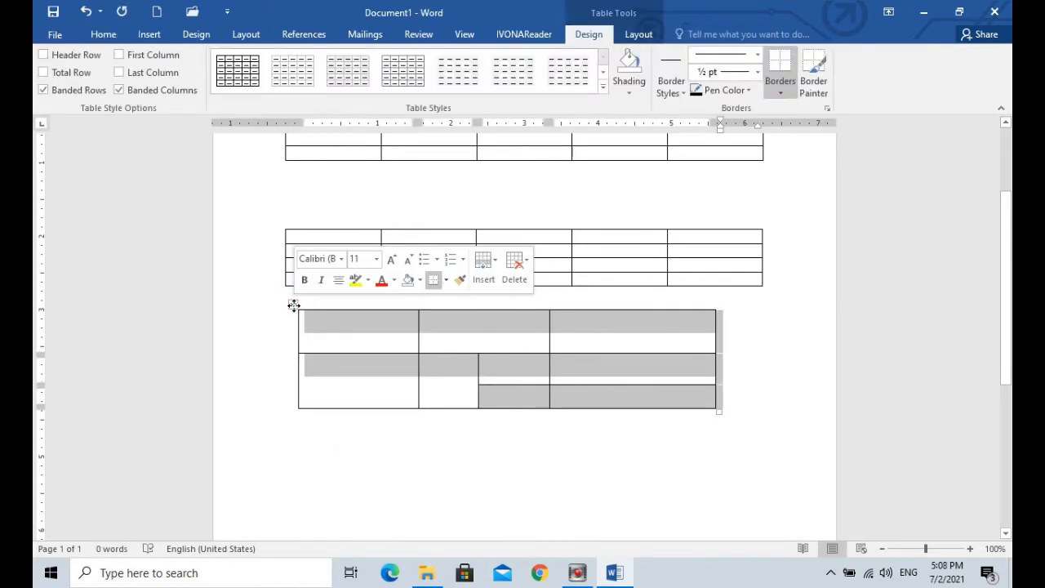
{"action": "left_click", "coordinate": [515, 262]}
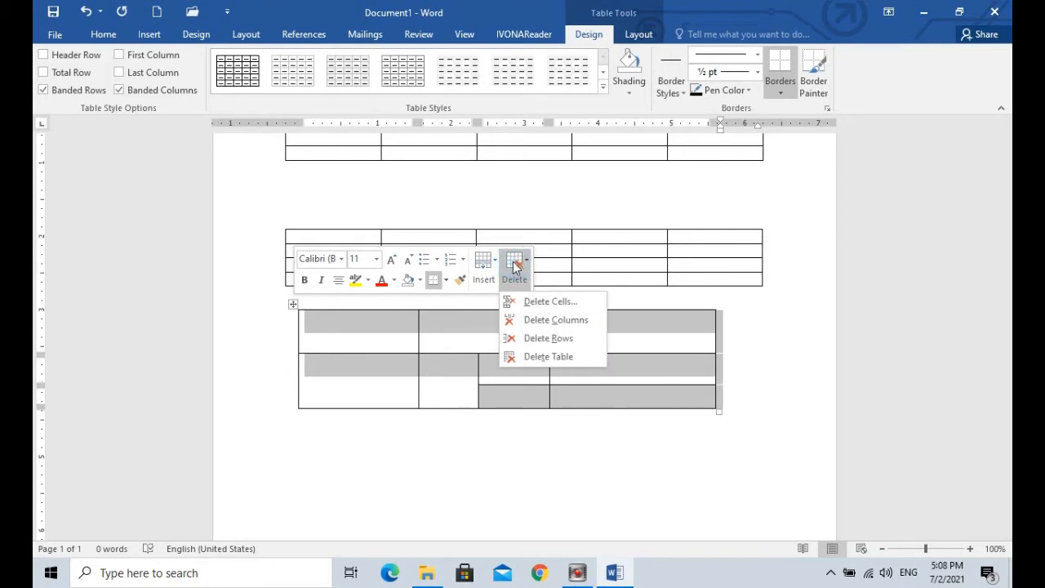
{"action": "left_click", "coordinate": [544, 359]}
Create a one-row, three-column table below the last table by entering a line of plus signs separated by hyphens.
{"action": "left_click", "coordinate": [454, 349]}
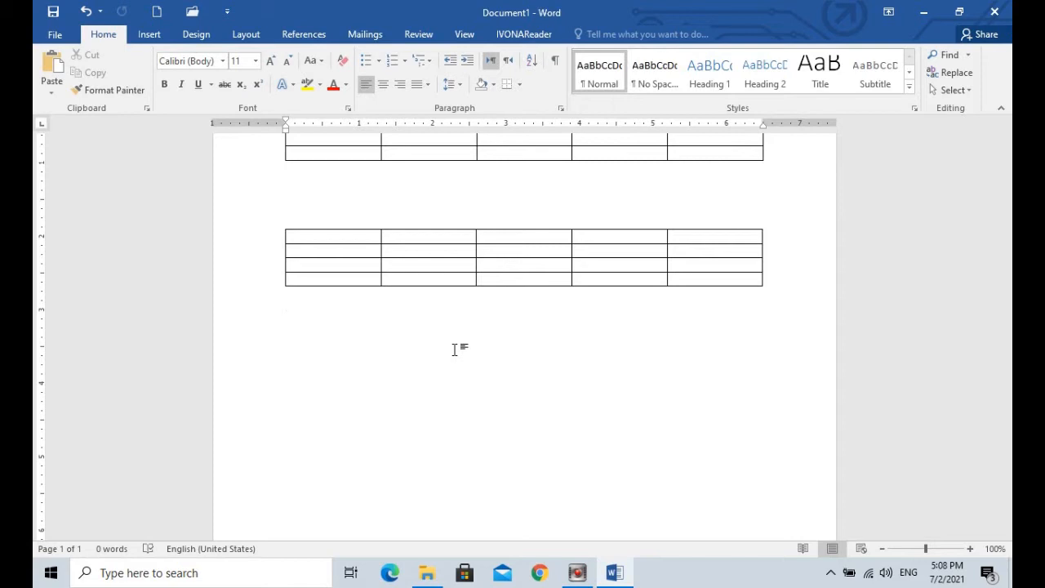
{"action": "type", "text": "+"}
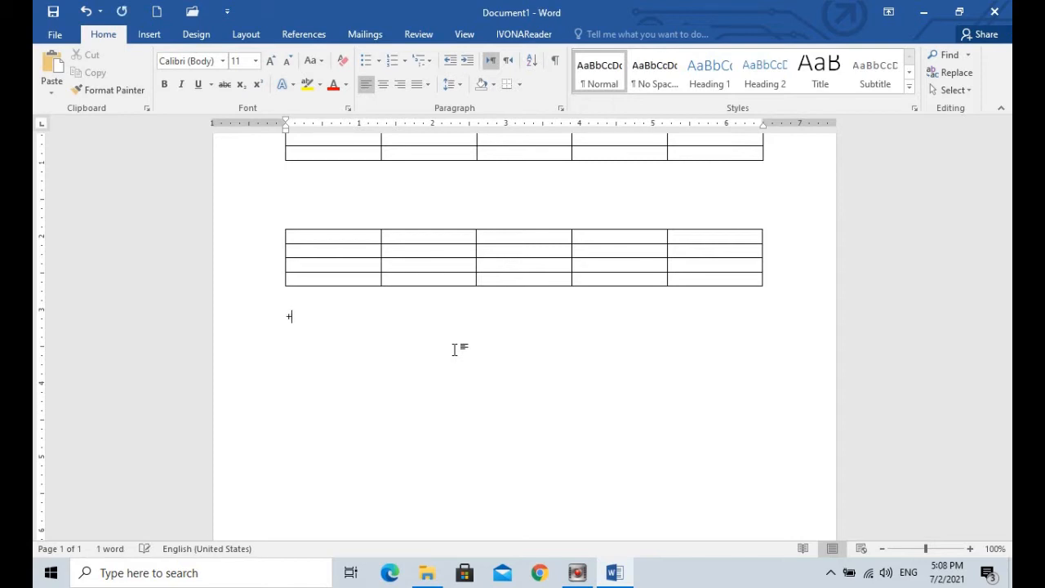
{"action": "type", "text": "-+-----------------"}
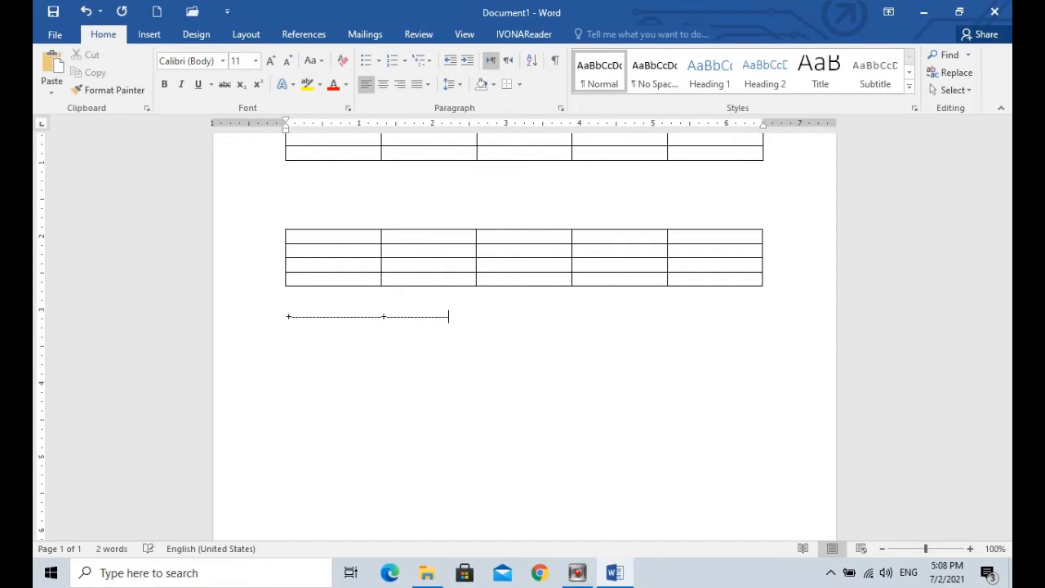
{"action": "type", "text": "----------"}
{"action": "type", "text": "+-------------------------"}
{"action": "type", "text": "+"}
{"action": "key", "text": "Return"}
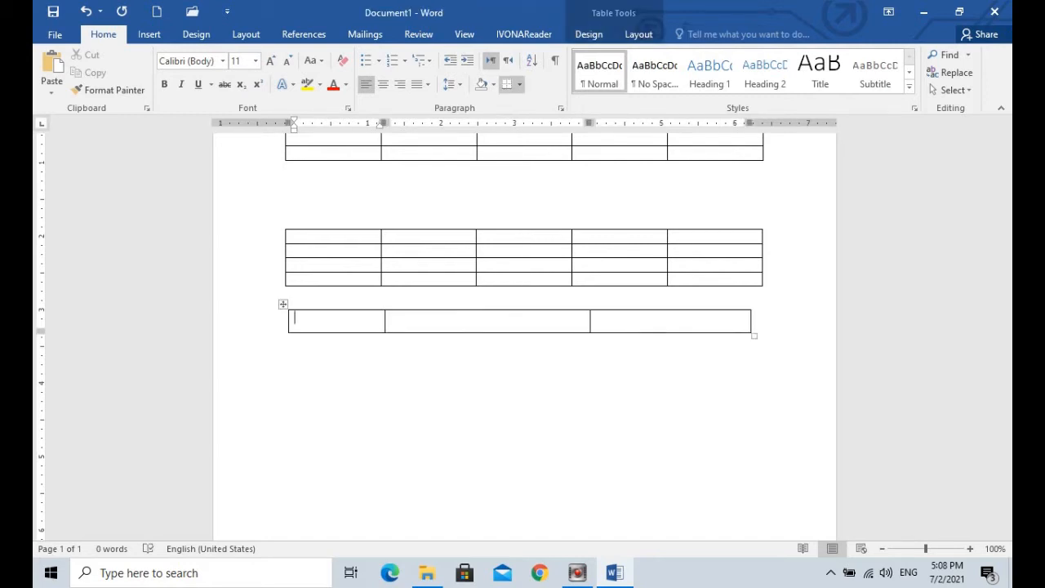
Fill the new table's three cells with HGHGHG, HGHGH and GHGHG.
{"action": "type", "text": "HGHGHG"}
{"action": "key", "text": "Tab"}
{"action": "type", "text": "HGHGH"}
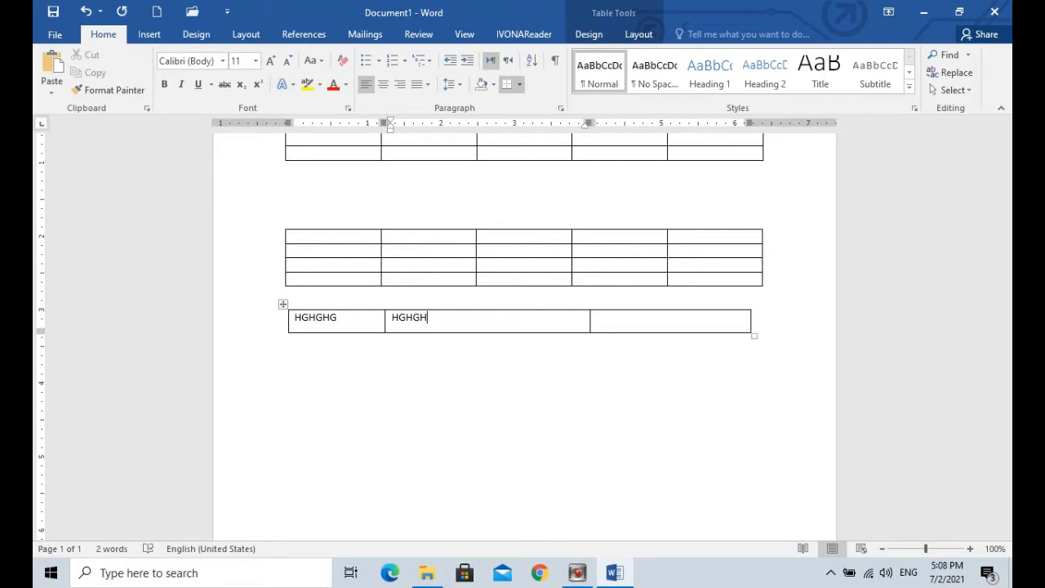
{"action": "key", "text": "Tab"}
{"action": "type", "text": "GHGHG"}
Add a second row containing JHJHJH, JHJH, JHJH and a third row containing JHJHJ, JHJHJ, JHJH.
{"action": "key", "text": "Tab"}
{"action": "type", "text": "JHJHJH"}
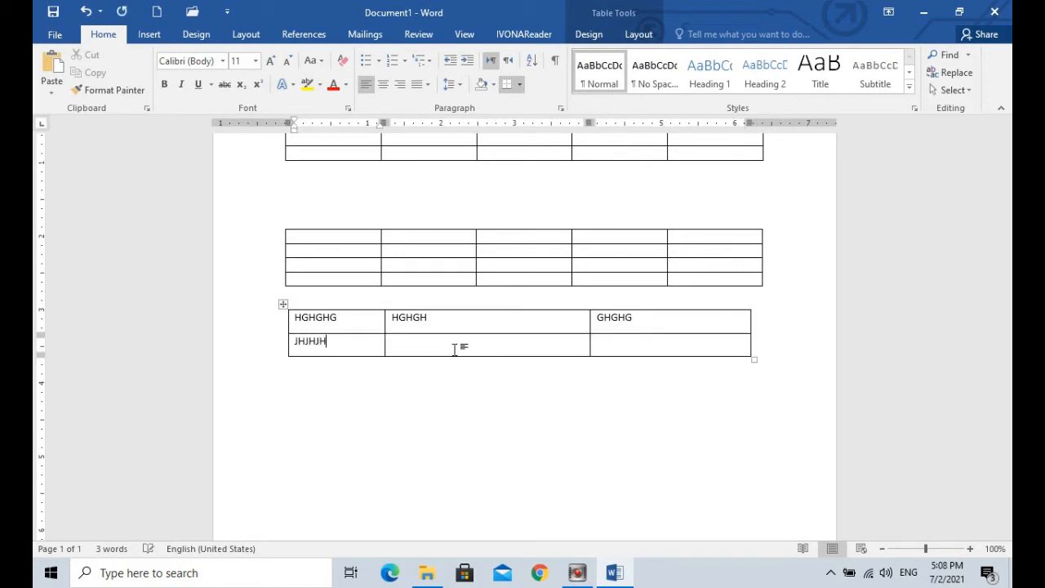
{"action": "key", "text": "Tab"}
{"action": "type", "text": "JHJH"}
{"action": "key", "text": "Tab"}
{"action": "type", "text": "JHJH"}
{"action": "key", "text": "Tab"}
{"action": "type", "text": "JHJHJ"}
{"action": "key", "text": "Tab"}
{"action": "type", "text": "JHJHJ"}
{"action": "key", "text": "Tab"}
{"action": "type", "text": "JHJH"}
Add a fourth row containing JHJ, H, JHJH and start a fifth row with JHJHJ.
{"action": "key", "text": "Tab"}
{"action": "type", "text": "JHJ"}
{"action": "key", "text": "Tab"}
{"action": "type", "text": "H"}
{"action": "key", "text": "Tab"}
{"action": "type", "text": "JHJH"}
{"action": "key", "text": "Tab"}
{"action": "type", "text": "JHJHJ"}
{"action": "key", "text": "Tab"}
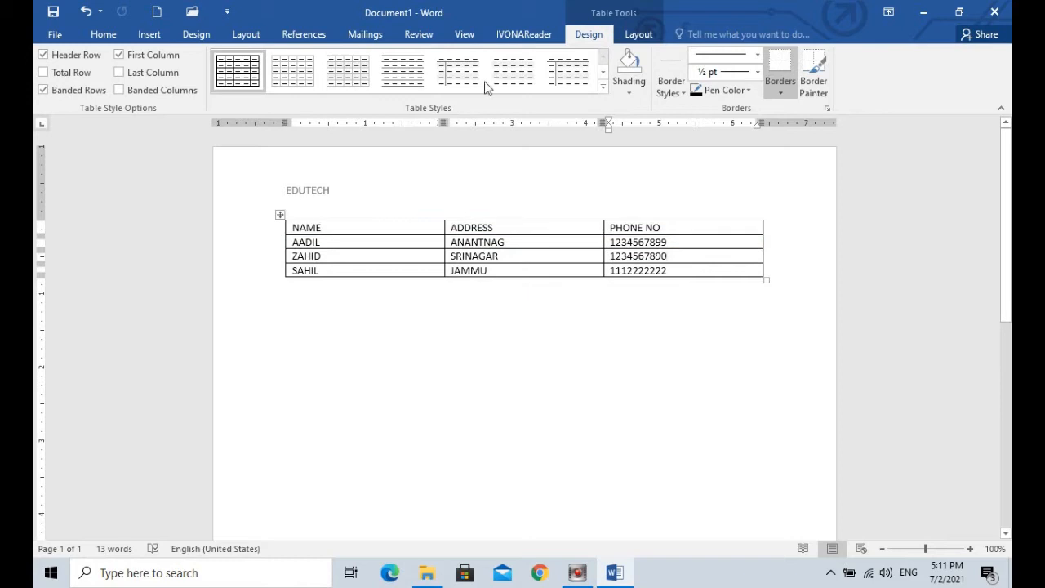
Apply the orange grid table style with a solid header row and banded rows to the contact table.
{"action": "left_click", "coordinate": [603, 89]}
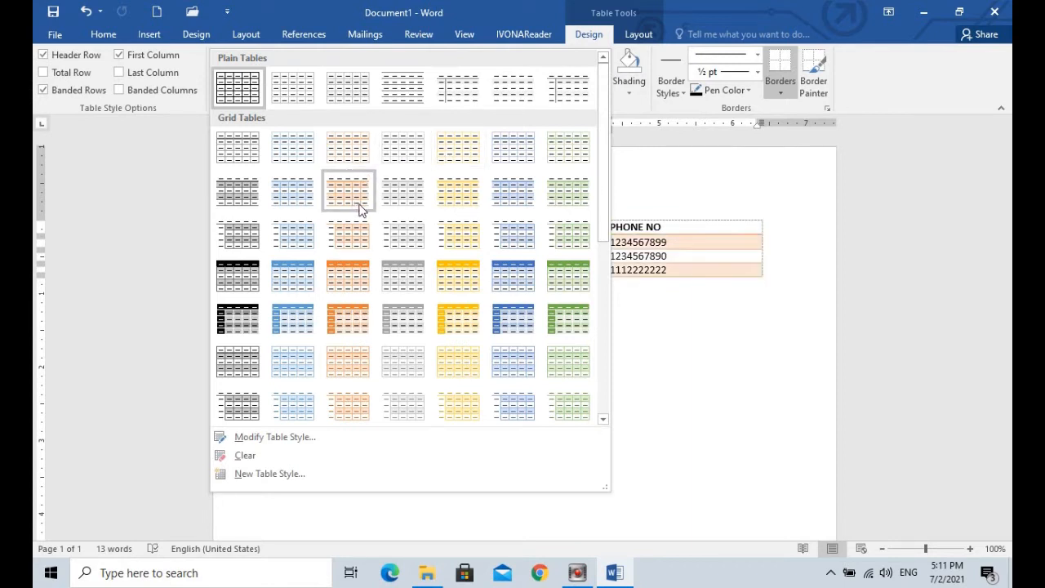
{"action": "left_click", "coordinate": [351, 272]}
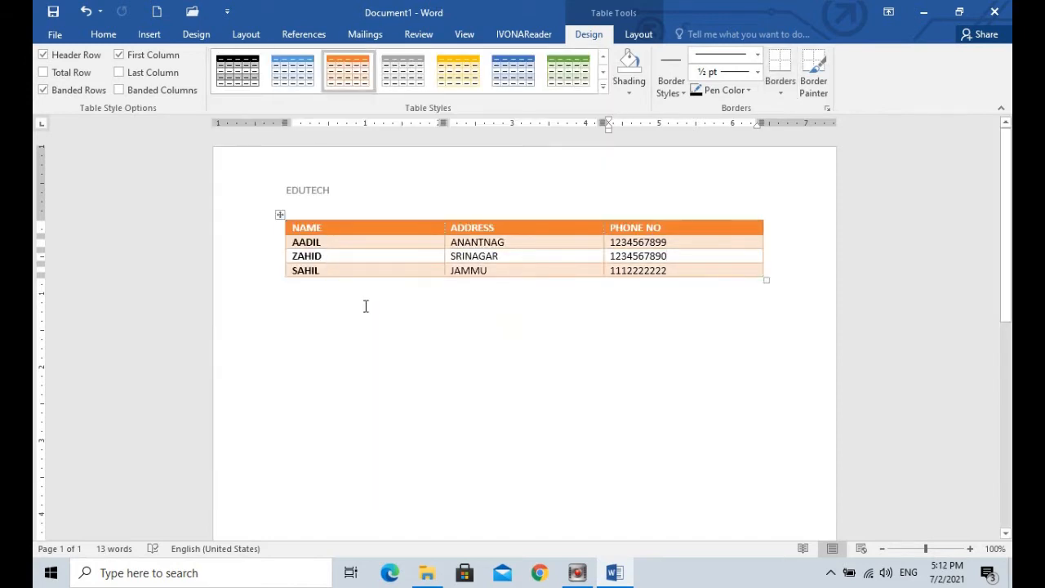
{"action": "left_click", "coordinate": [399, 320]}
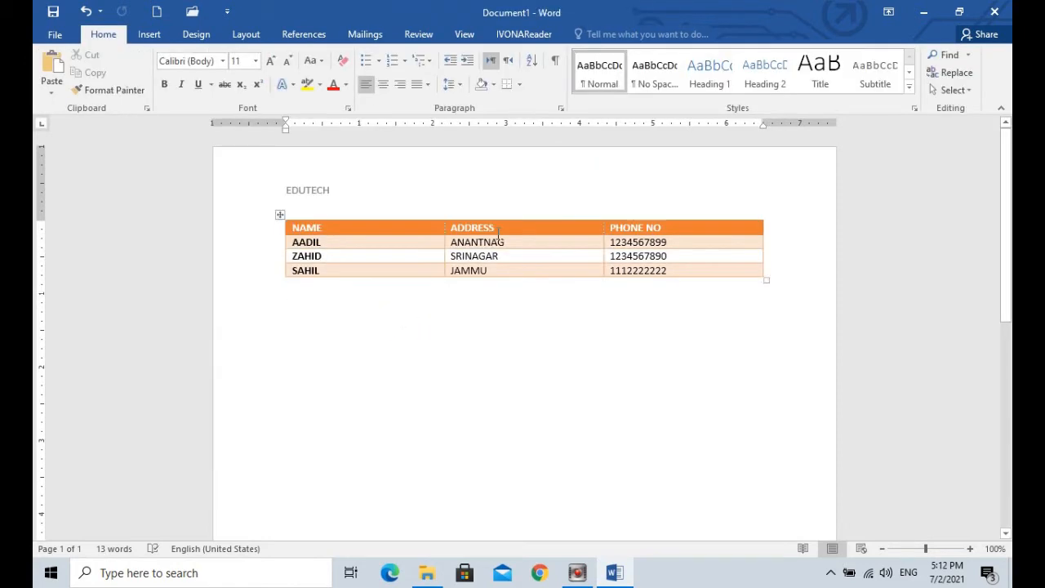
{"action": "left_click", "coordinate": [417, 239]}
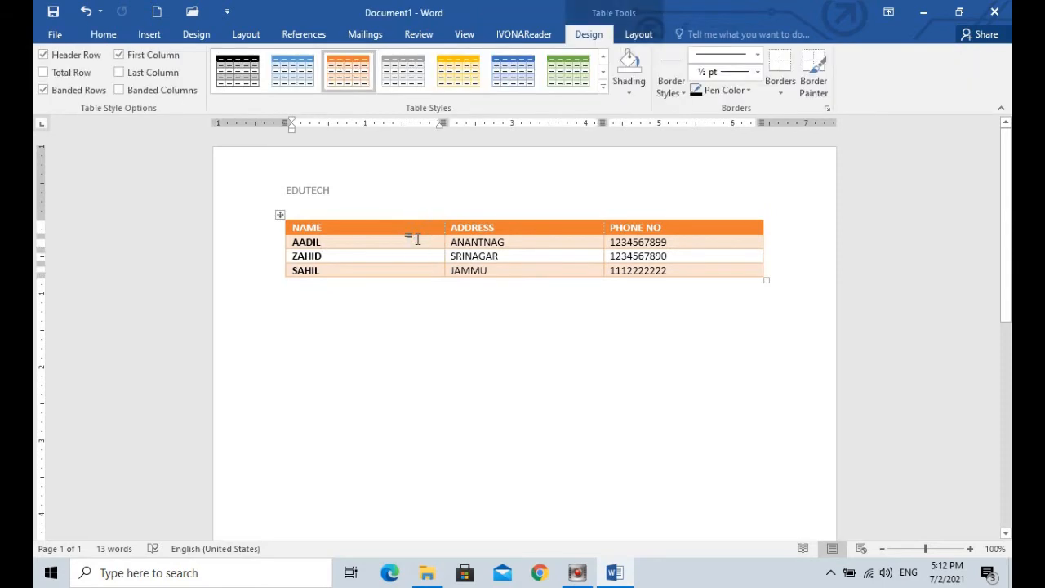
{"action": "left_click", "coordinate": [428, 304]}
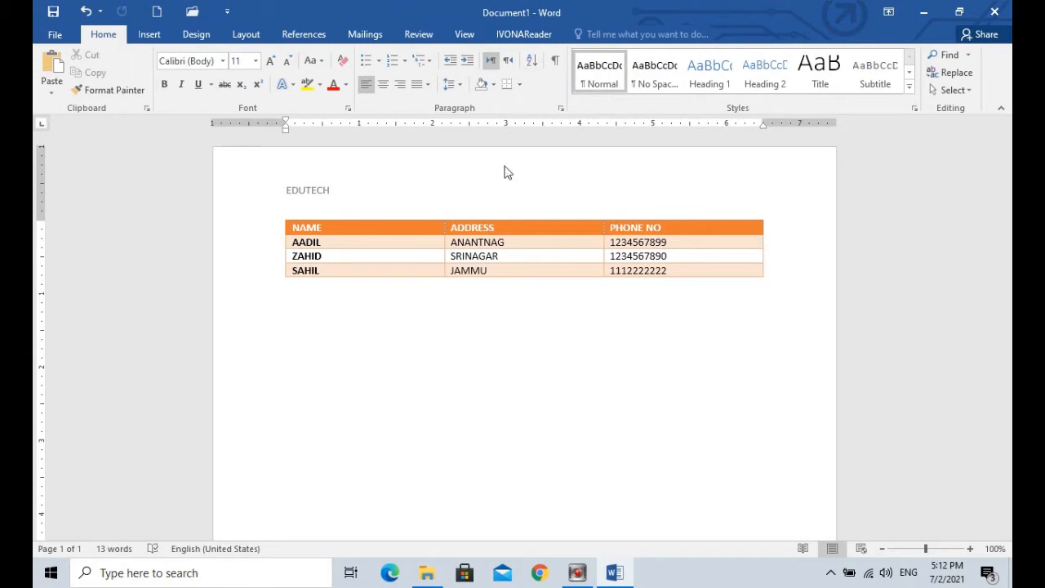
Try the contact table without Header Row formatting and with Total Row formatting, restoring each option.
{"action": "left_click", "coordinate": [406, 254]}
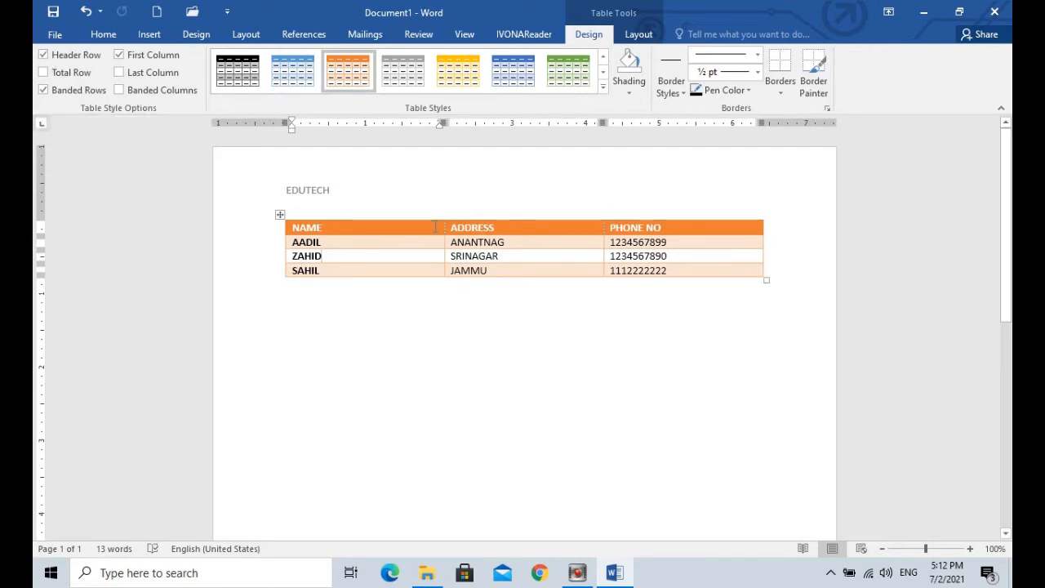
{"action": "left_click", "coordinate": [43, 56]}
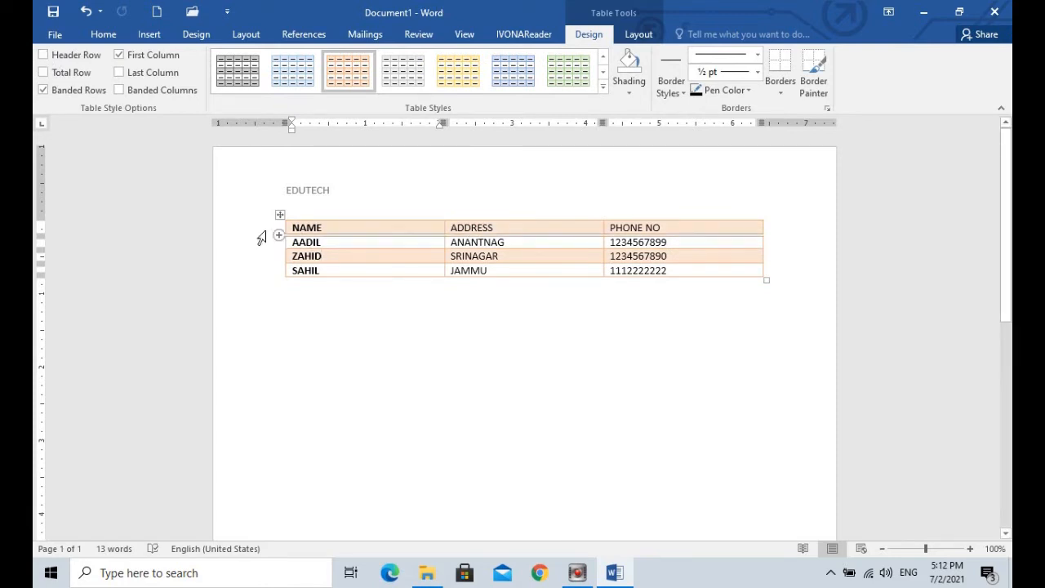
{"action": "left_click", "coordinate": [43, 55]}
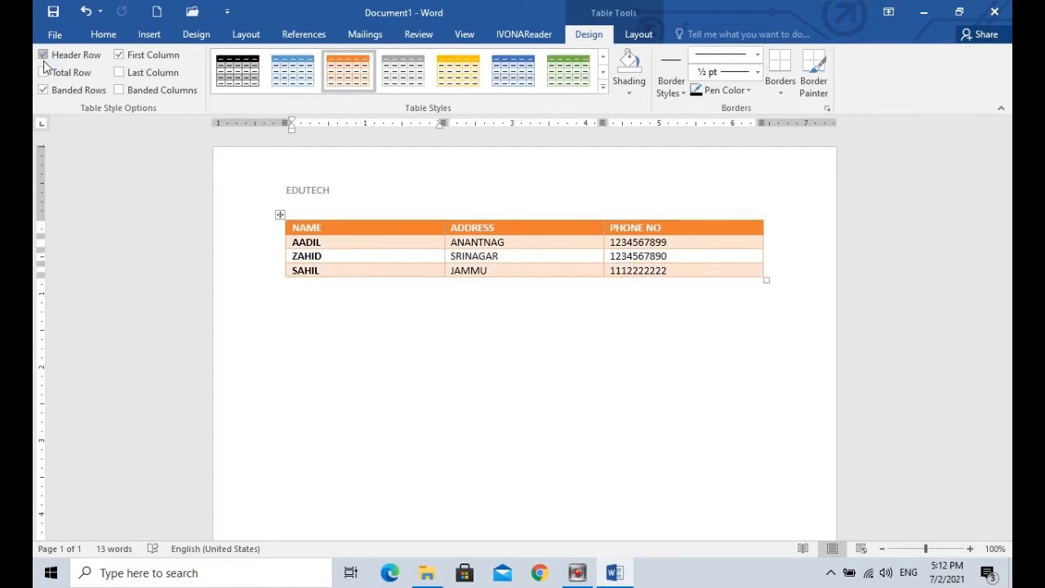
{"action": "left_click", "coordinate": [43, 72]}
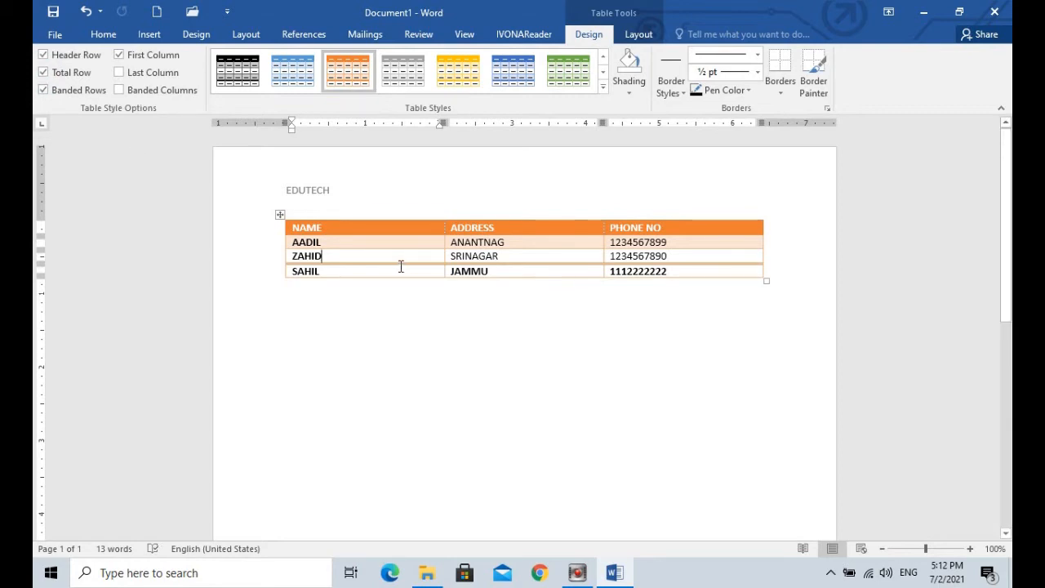
{"action": "left_click", "coordinate": [46, 75]}
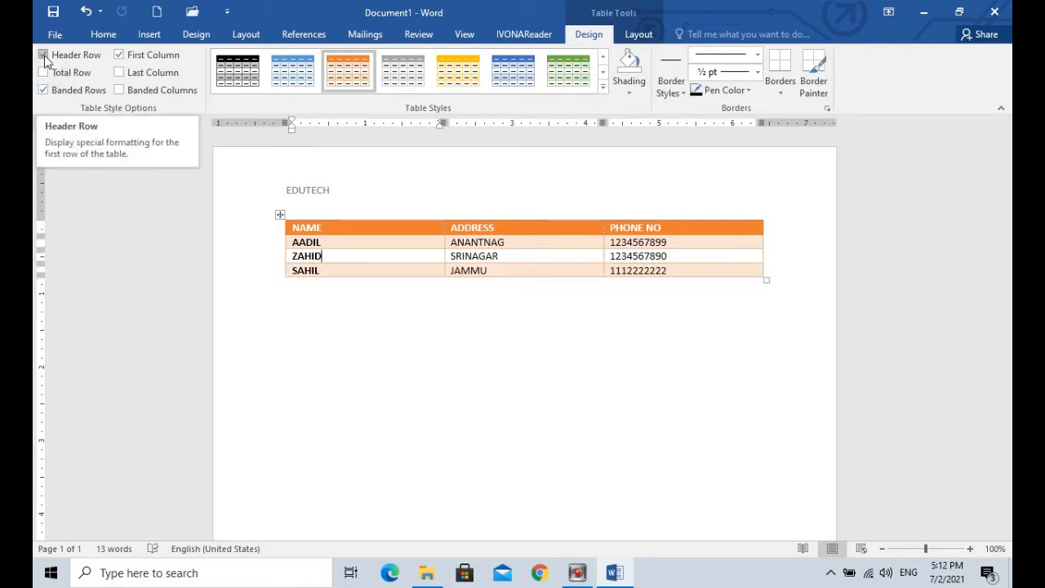
Switch Header Row and Banded Rows formatting off and back on for the contact table.
{"action": "left_click", "coordinate": [43, 56]}
{"action": "left_click", "coordinate": [43, 55]}
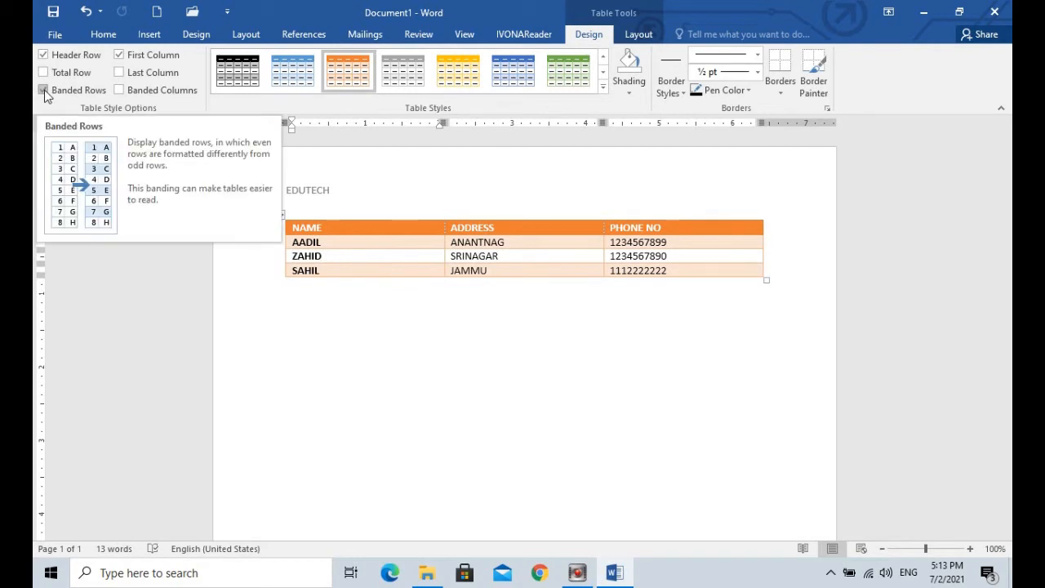
{"action": "left_click", "coordinate": [43, 90]}
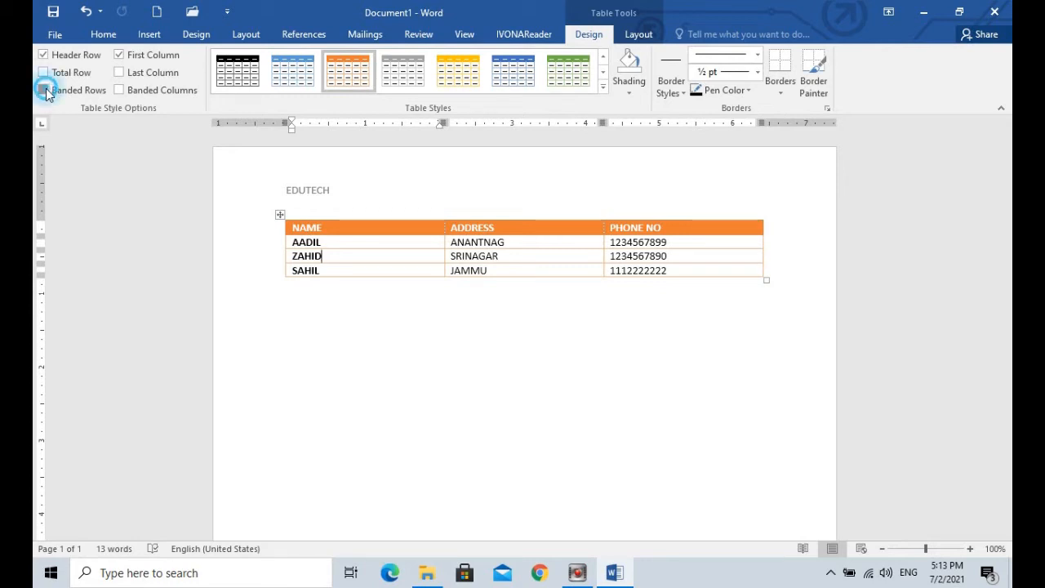
{"action": "left_click", "coordinate": [45, 90]}
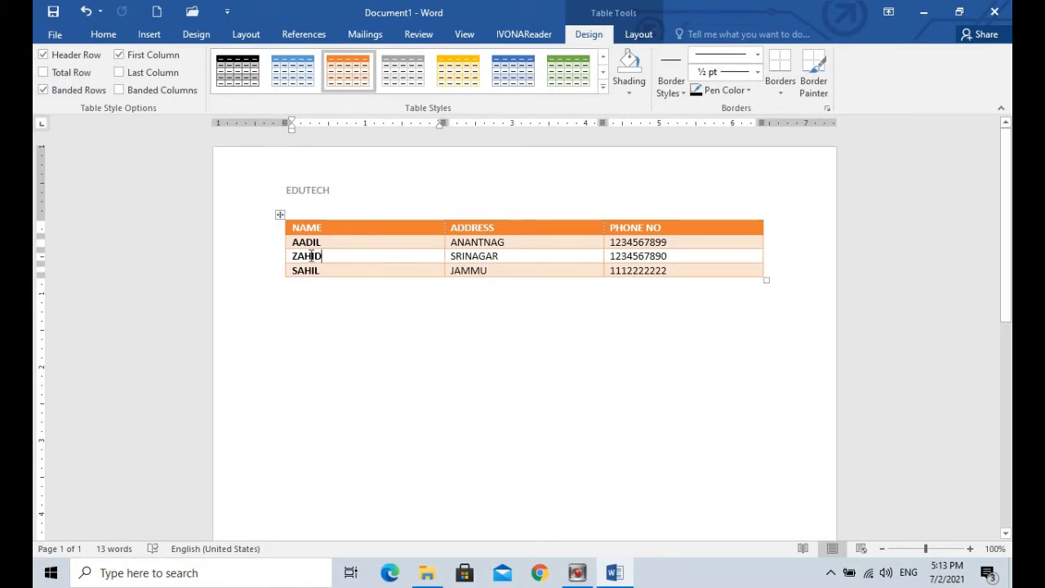
Turn off Header Row formatting and try Banded Columns without and with Banded Rows, keeping only Banded Rows.
{"action": "left_click", "coordinate": [43, 54]}
{"action": "left_click", "coordinate": [43, 89]}
{"action": "left_click", "coordinate": [120, 89]}
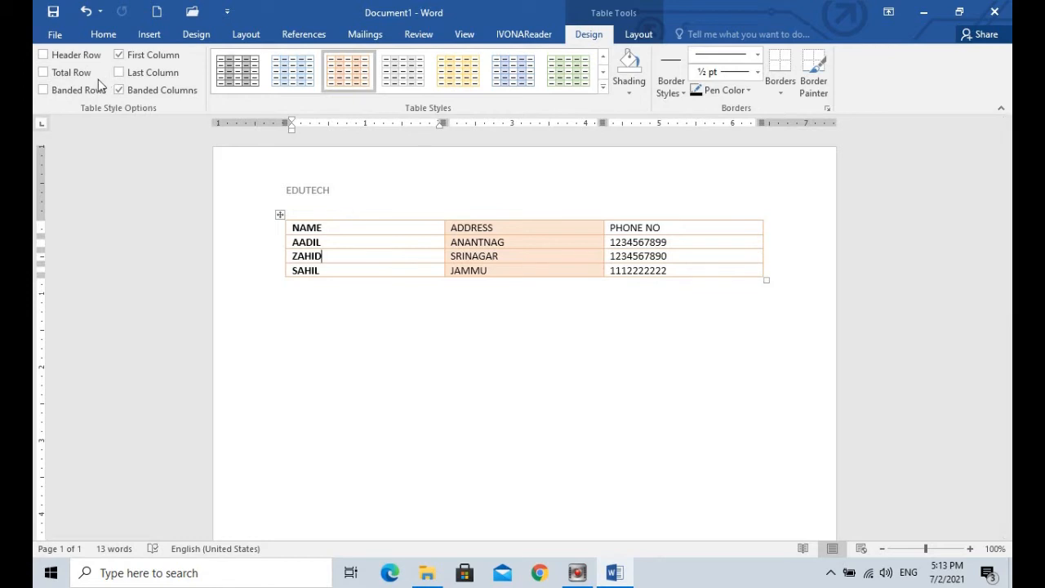
{"action": "left_click", "coordinate": [44, 90]}
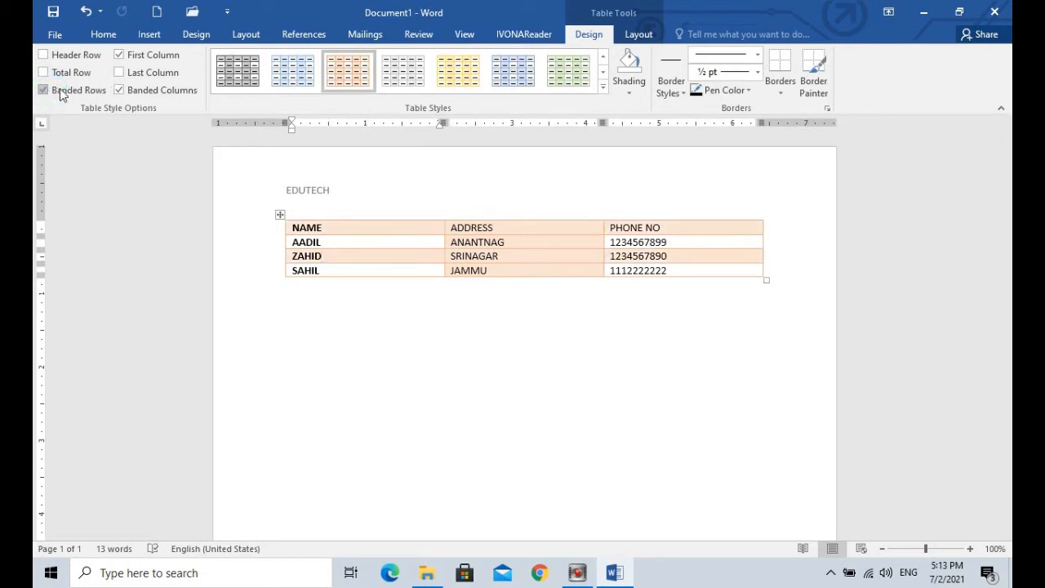
{"action": "left_click", "coordinate": [120, 89]}
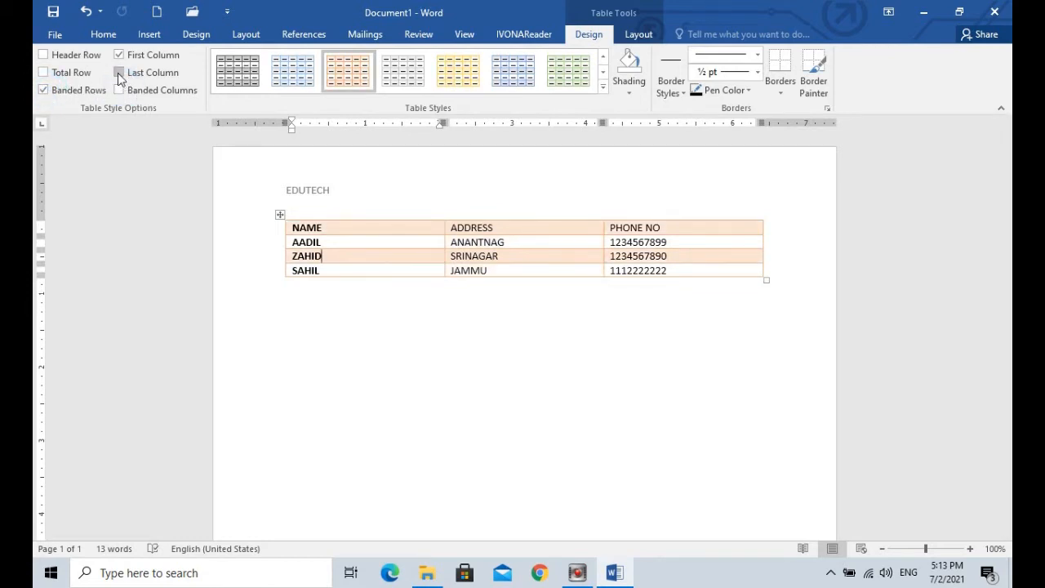
Try First Column and Last Column formatting on and off, leaving only First Column enabled.
{"action": "left_click", "coordinate": [119, 73]}
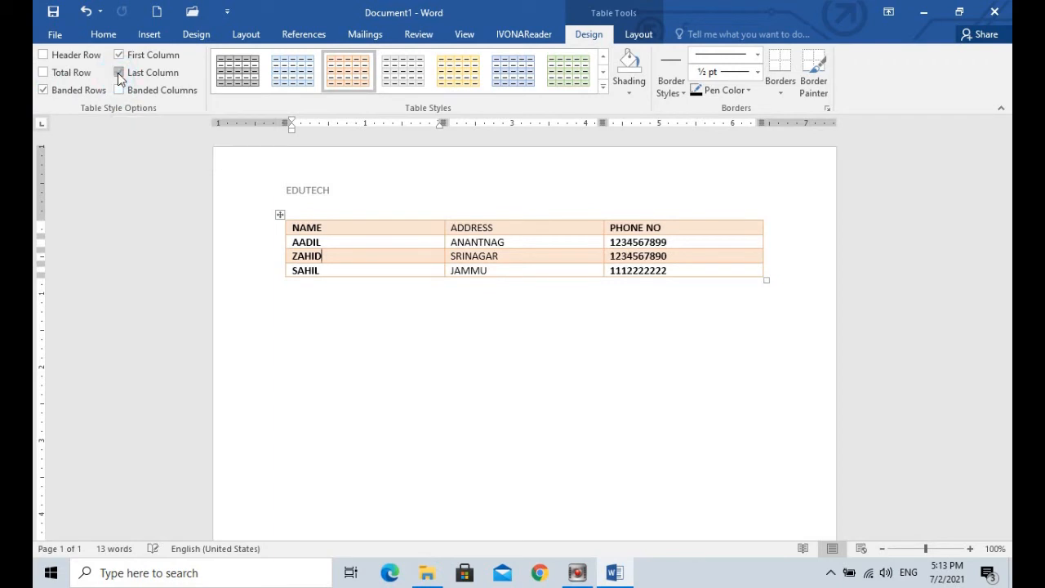
{"action": "left_click", "coordinate": [120, 55]}
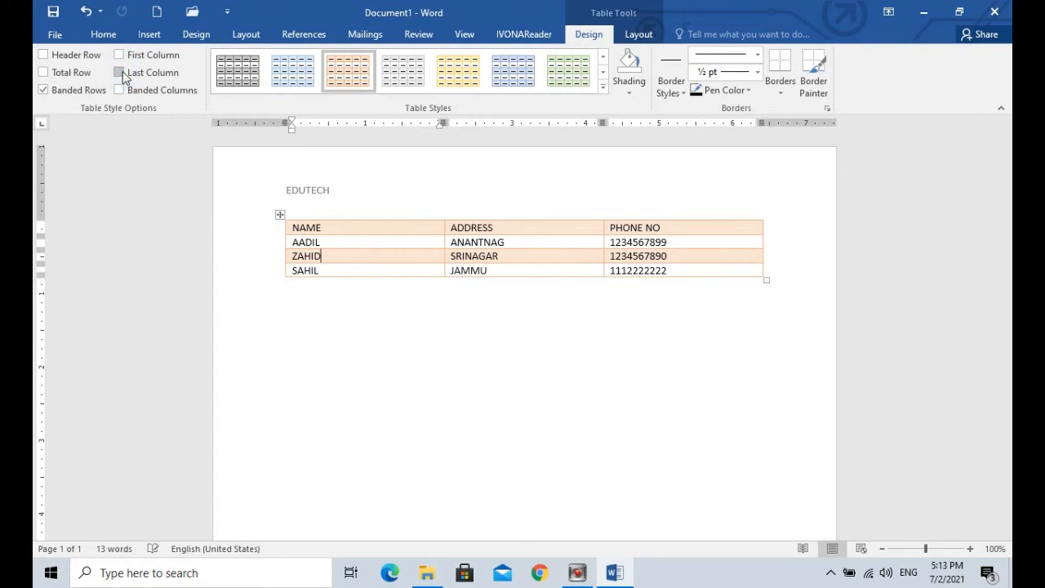
{"action": "left_click", "coordinate": [120, 56]}
{"action": "left_click", "coordinate": [120, 72]}
{"action": "left_click", "coordinate": [120, 56]}
{"action": "left_click", "coordinate": [120, 73]}
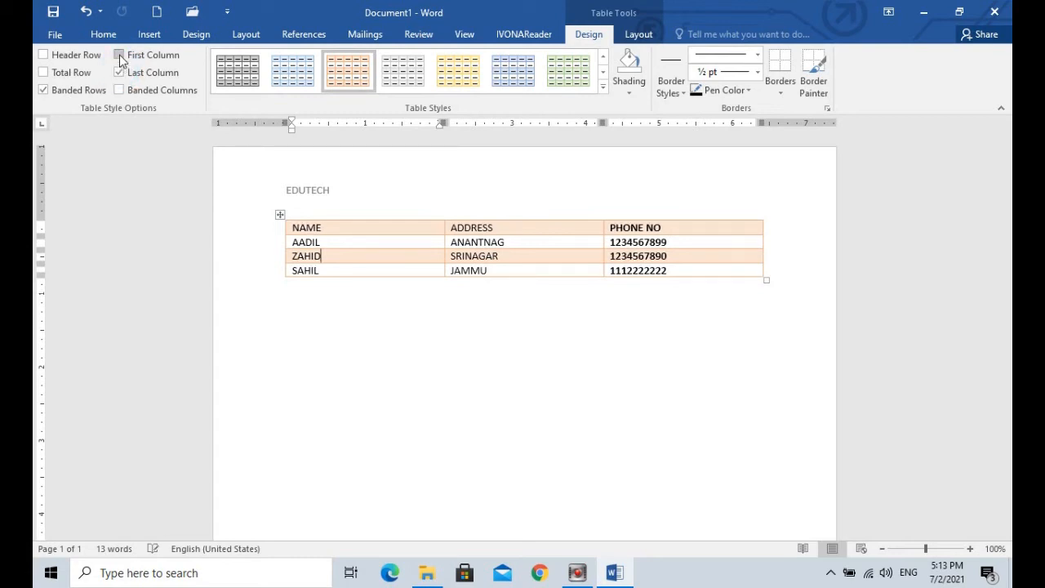
{"action": "left_click", "coordinate": [119, 72]}
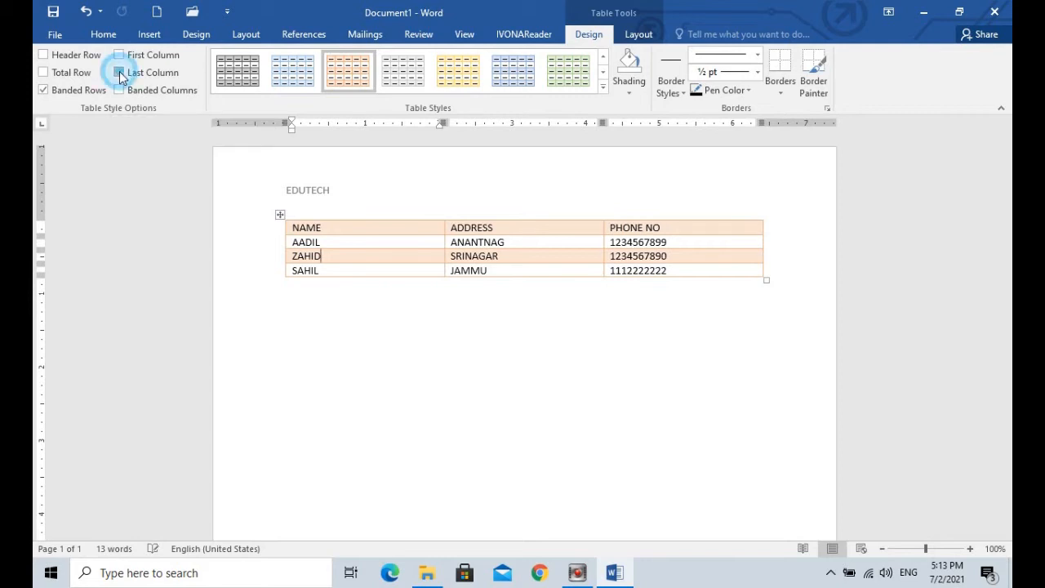
{"action": "left_click", "coordinate": [120, 56]}
Apply the blue grid table style with a dark first column and place the cursor in the first address entry's cell.
{"action": "left_click", "coordinate": [513, 71]}
{"action": "left_click", "coordinate": [541, 241]}
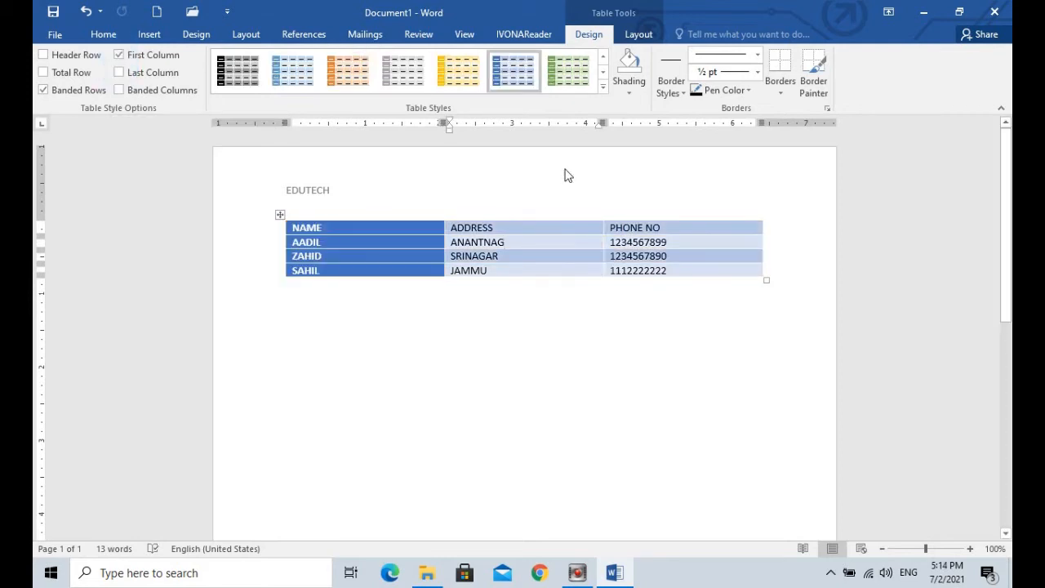
Preview standard shading colours on the first address entry's cell and on the whole table without applying any.
{"action": "left_click", "coordinate": [630, 95]}
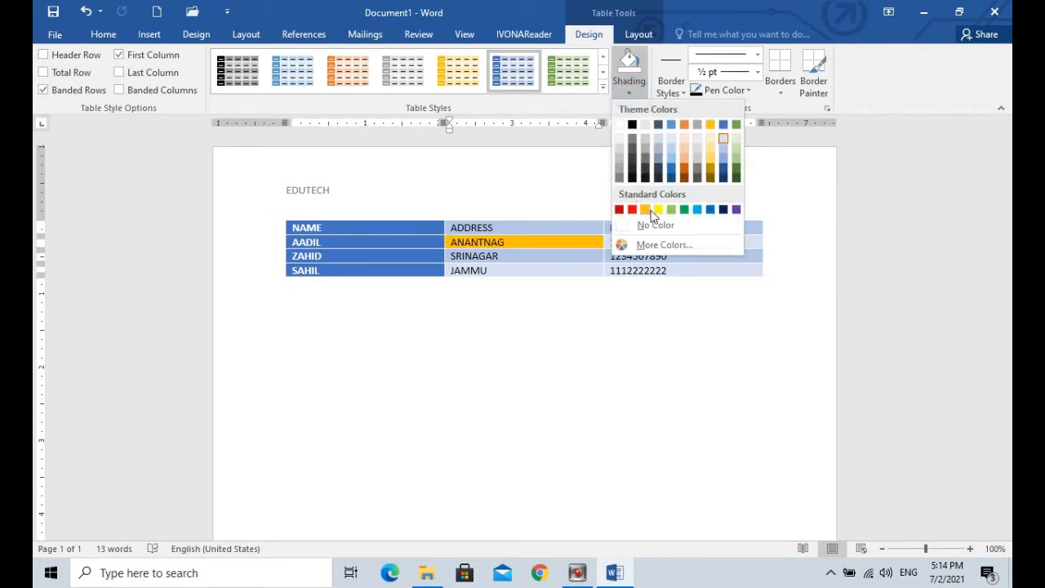
{"action": "left_click", "coordinate": [462, 162]}
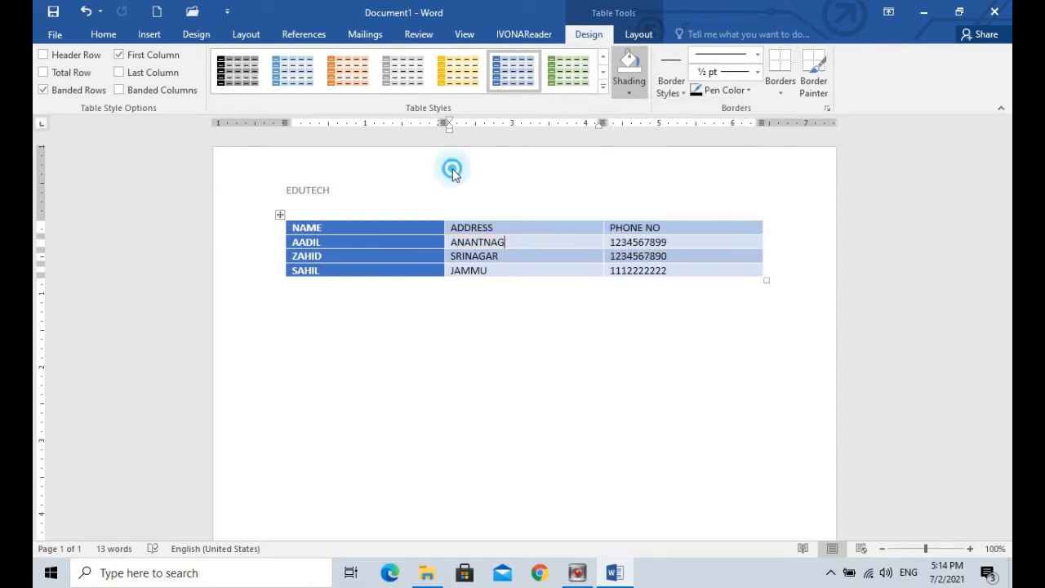
{"action": "left_click", "coordinate": [280, 215]}
{"action": "left_click", "coordinate": [633, 93]}
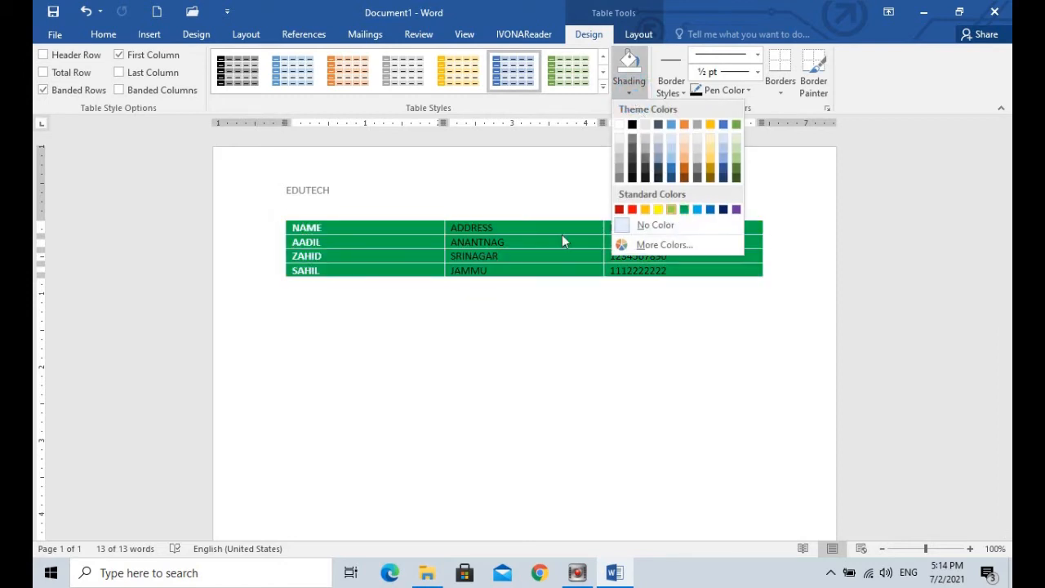
{"action": "left_click", "coordinate": [526, 308]}
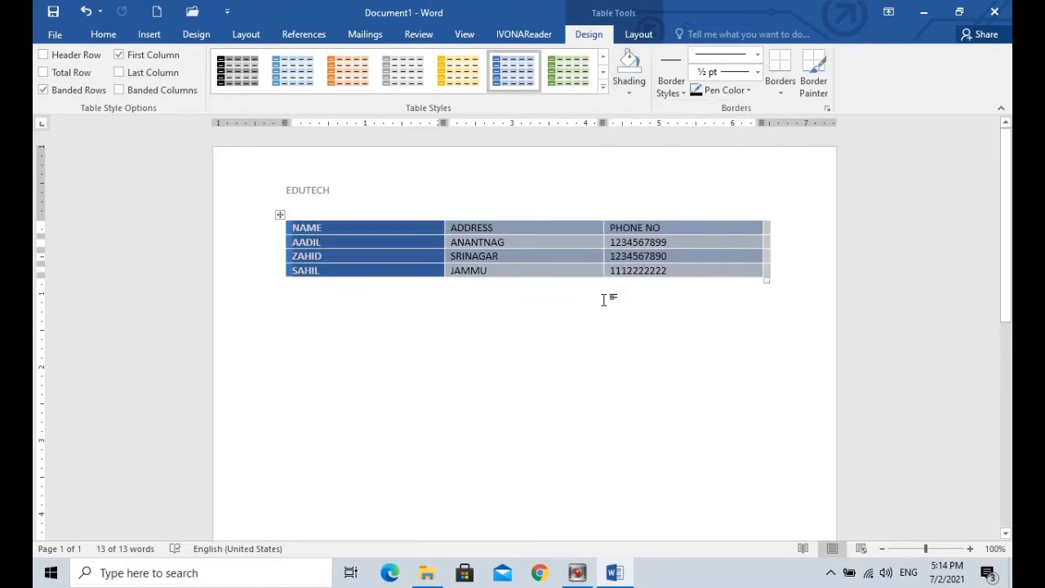
{"action": "left_click", "coordinate": [675, 243]}
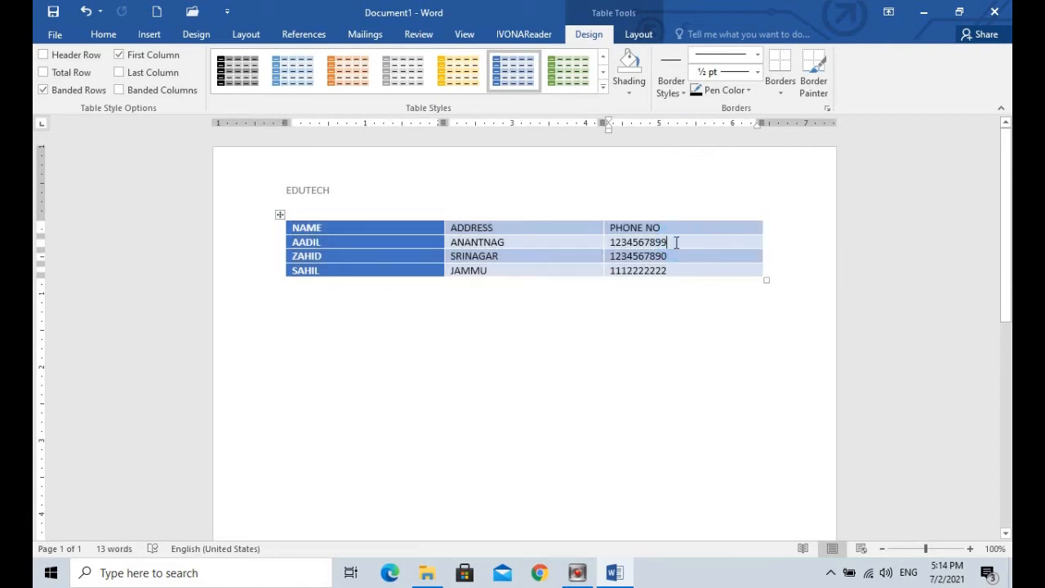
Select the whole ADDRESS column and shade it with a light blue theme colour.
{"action": "left_click", "coordinate": [513, 217]}
{"action": "left_click", "coordinate": [629, 93]}
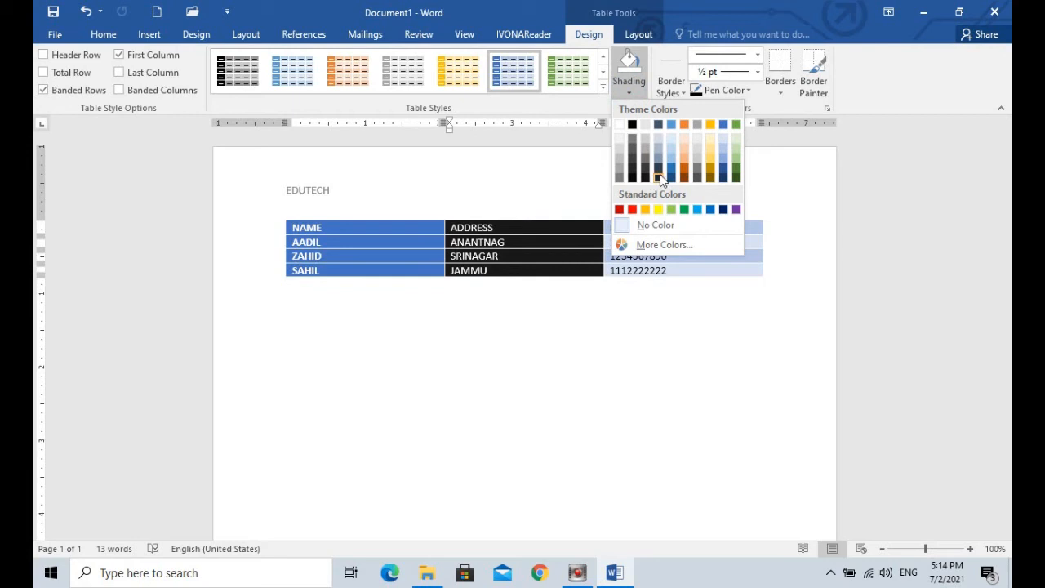
{"action": "left_click", "coordinate": [672, 149]}
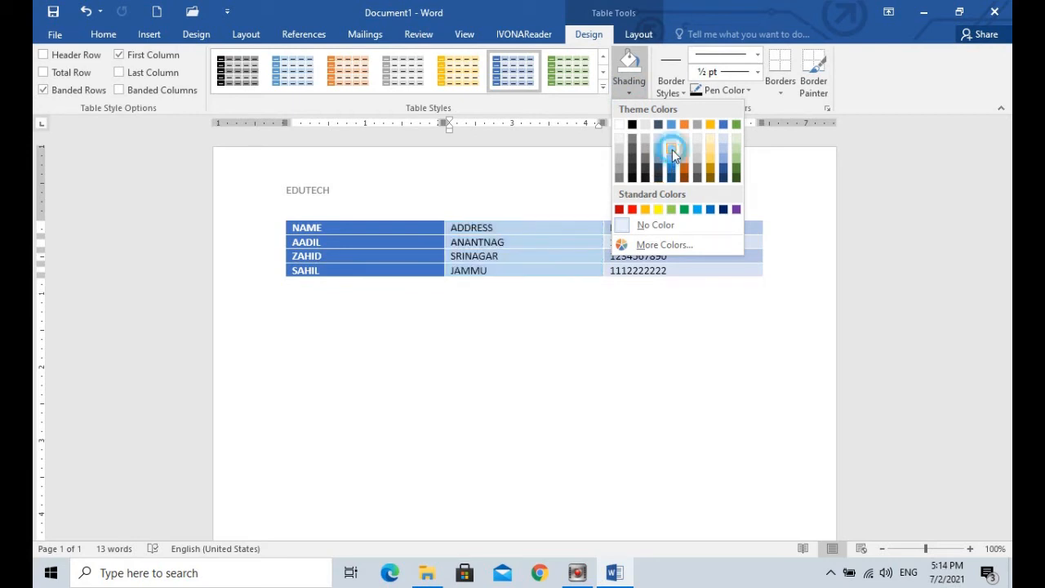
{"action": "left_click", "coordinate": [546, 315]}
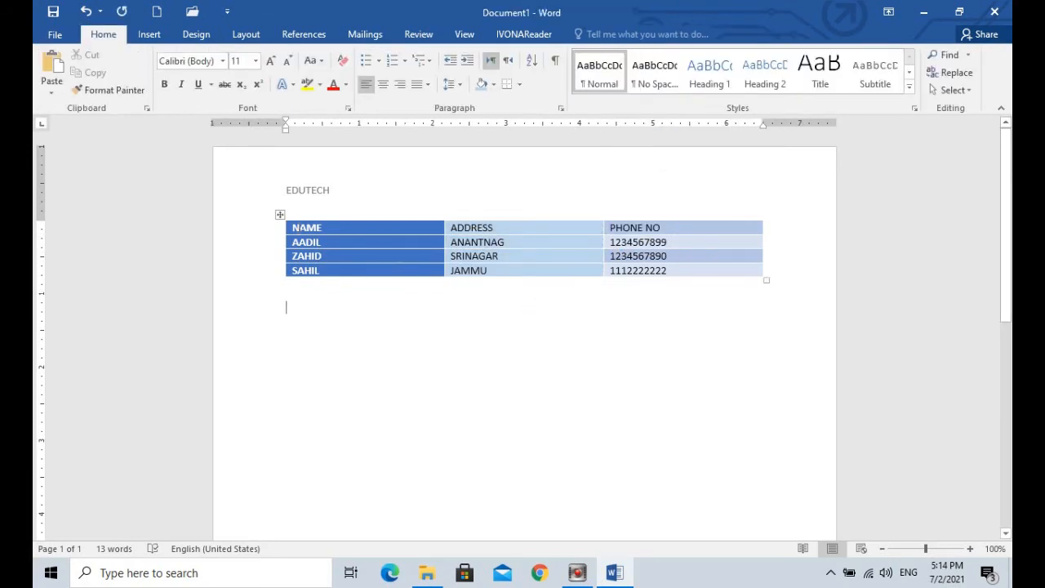
Select the table's first row and shade it with the standard red colour.
{"action": "mouse_move", "coordinate": [263, 229]}
{"action": "left_mouse_down"}
{"action": "mouse_move", "coordinate": [257, 276]}
{"action": "mouse_move", "coordinate": [255, 235]}
{"action": "left_mouse_up"}
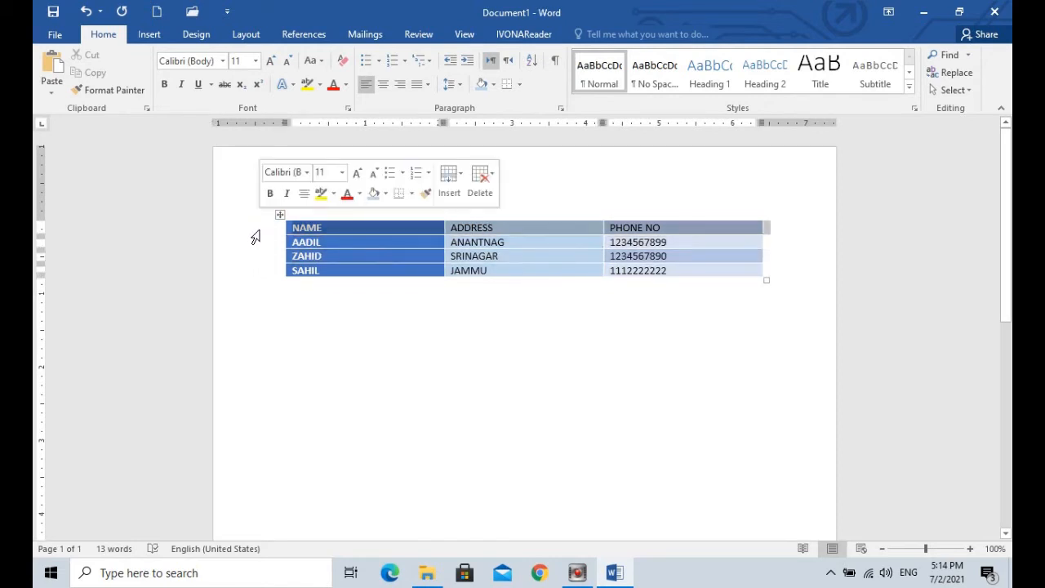
{"action": "left_click", "coordinate": [628, 88]}
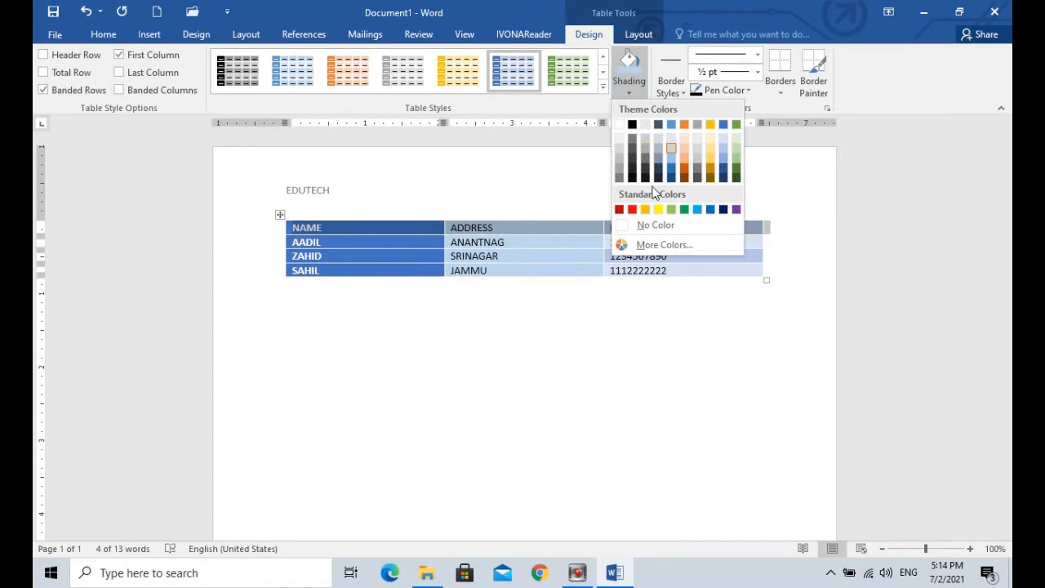
{"action": "left_click", "coordinate": [632, 209]}
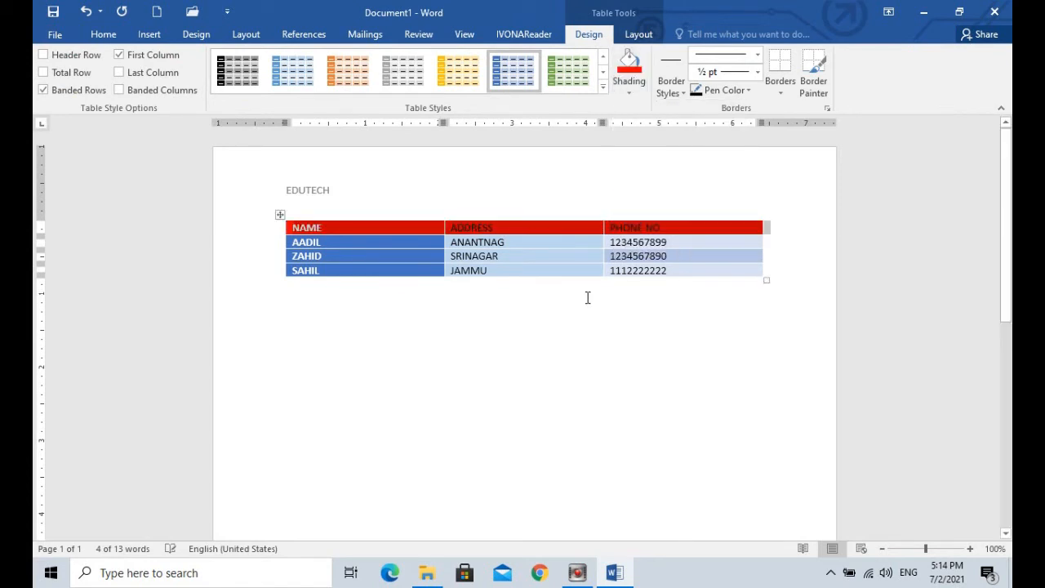
{"action": "left_click", "coordinate": [583, 303]}
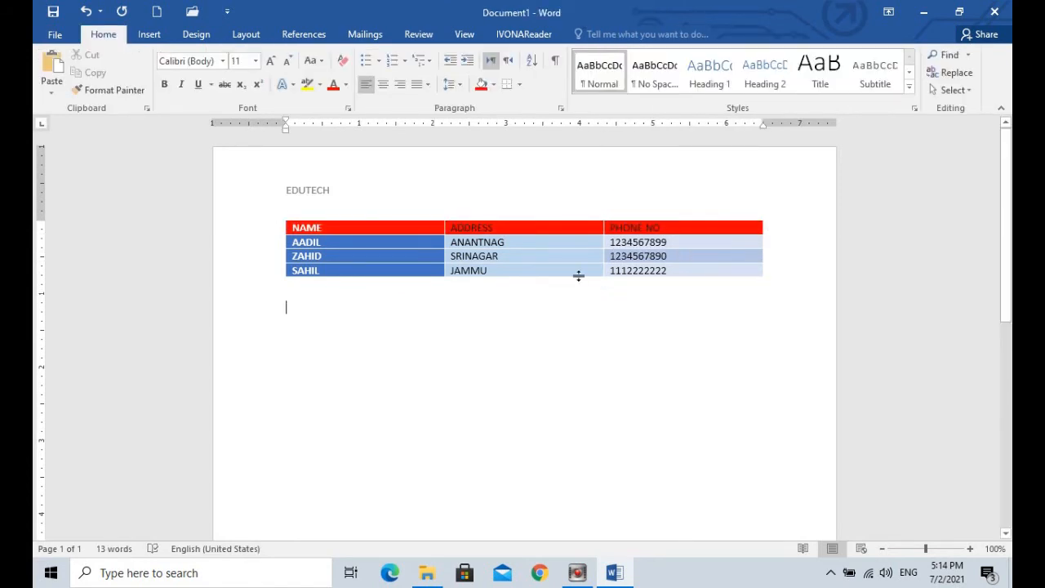
Choose the green 1½ pt theme border style and paint it on the bottom border of the last phone number cell.
{"action": "left_click", "coordinate": [569, 253]}
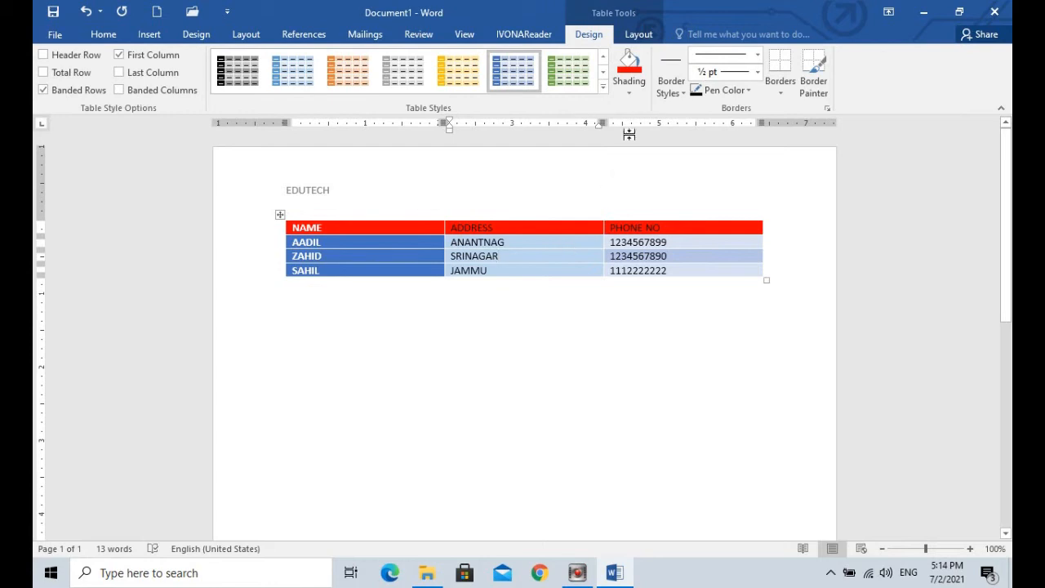
{"action": "left_click", "coordinate": [675, 91]}
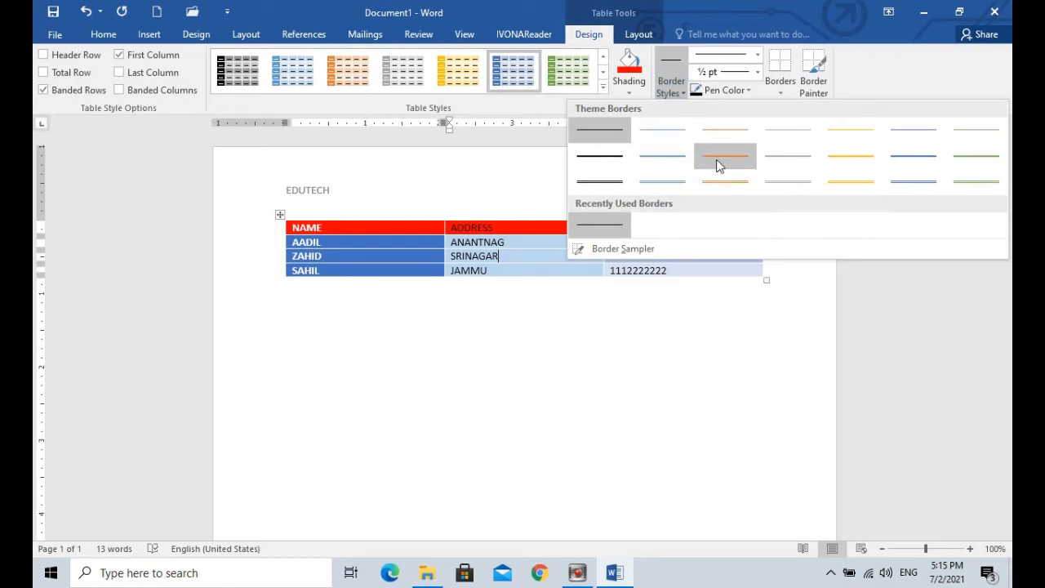
{"action": "left_click", "coordinate": [977, 155]}
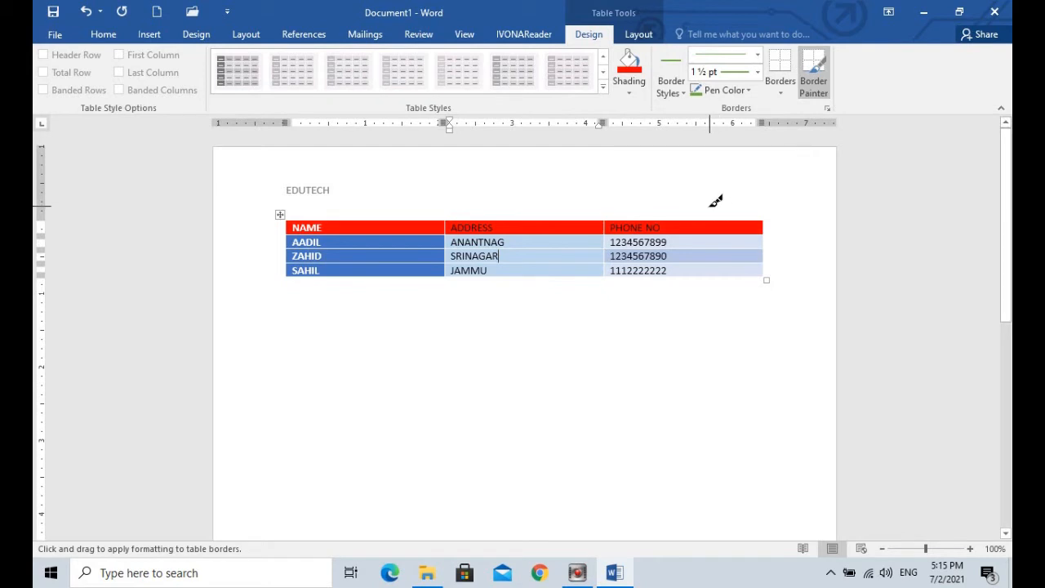
{"action": "left_click", "coordinate": [691, 275]}
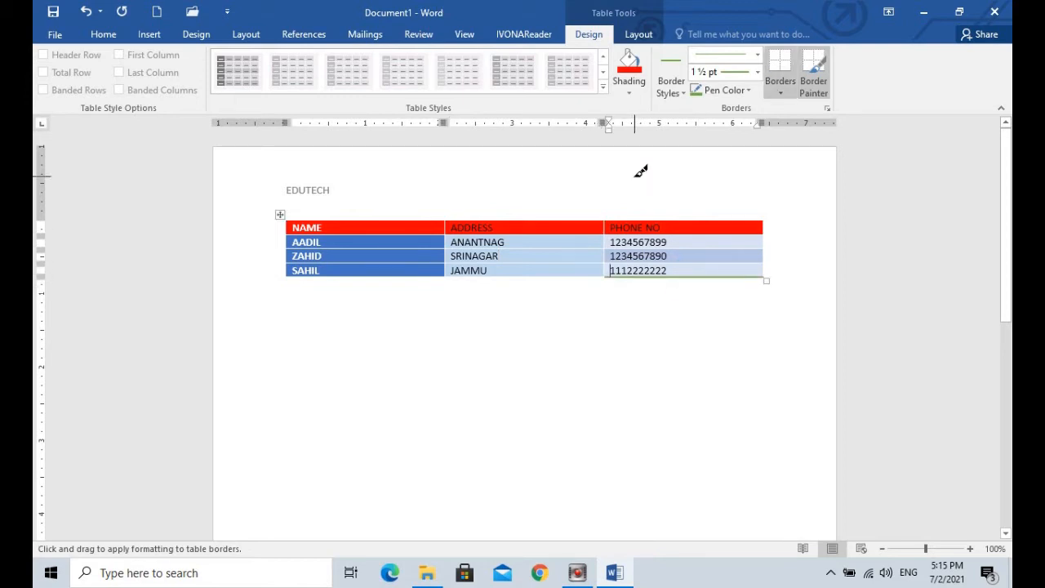
Paint the border between the second and third address entries with the ½ pt light blue multi-line style, and stop border painting.
{"action": "left_click", "coordinate": [675, 89]}
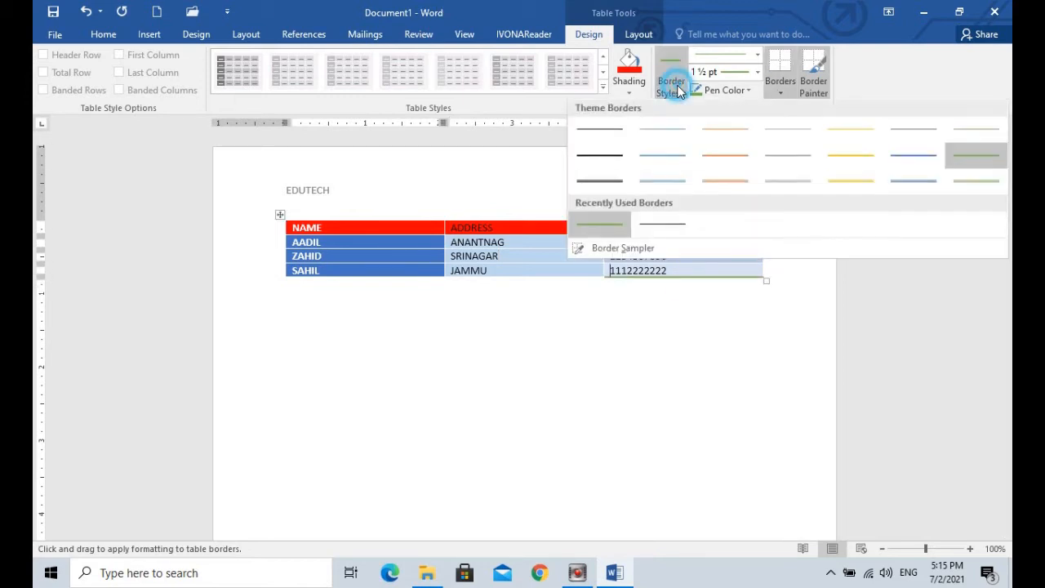
{"action": "left_click", "coordinate": [666, 180]}
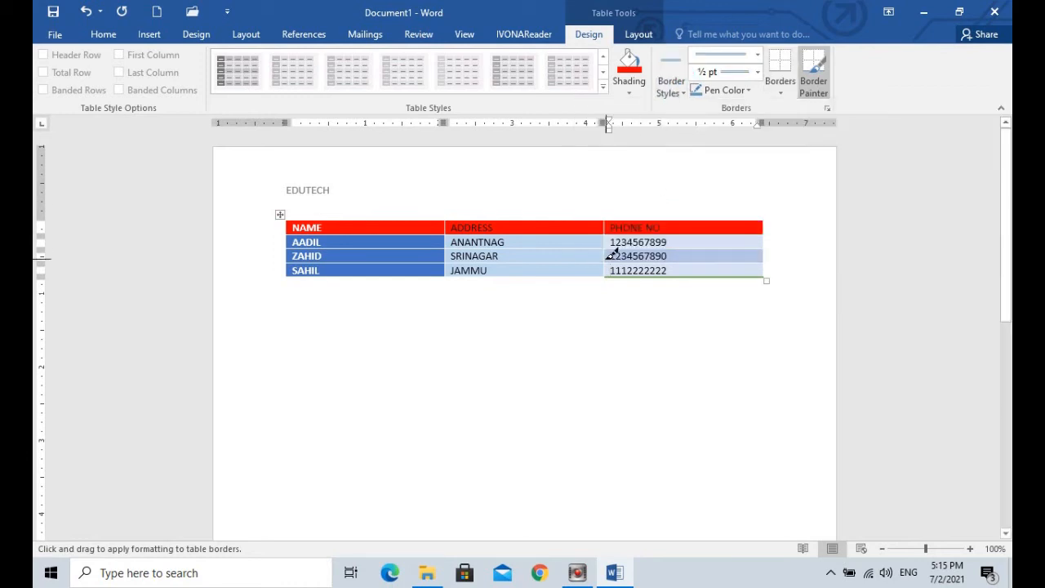
{"action": "left_click", "coordinate": [575, 263]}
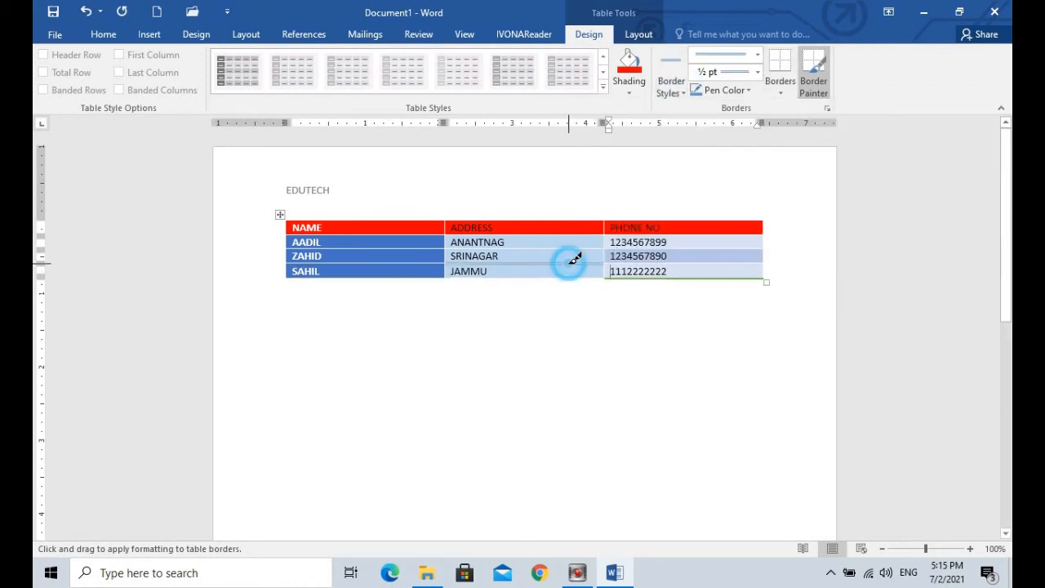
{"action": "key", "text": "Escape"}
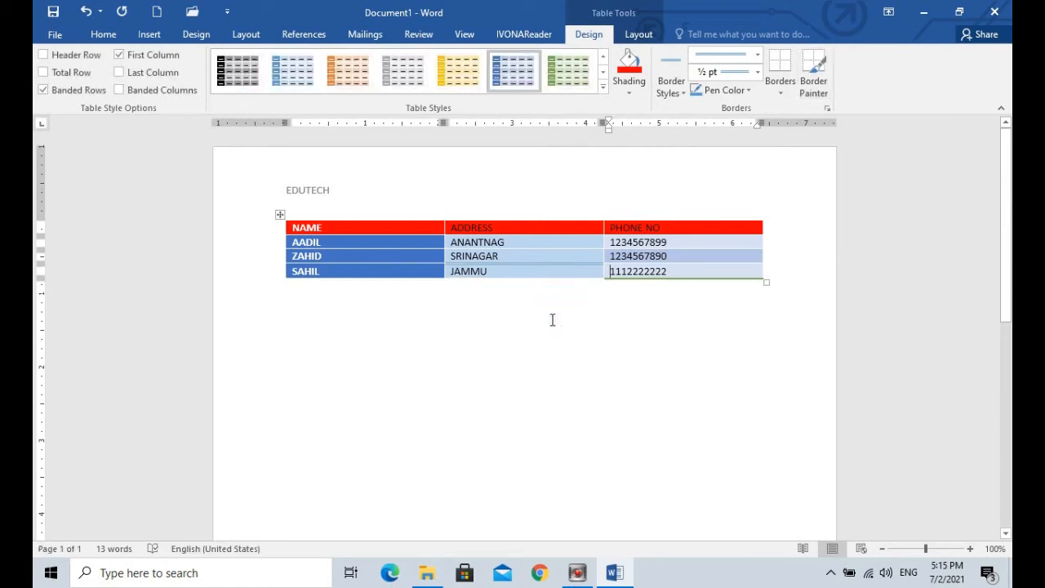
Paint the table's top border and the outer edge of the first two phone number entries with a dark blue 4½ pt embossed line.
{"action": "left_click", "coordinate": [757, 54]}
{"action": "left_click_drag", "start_coordinate": [761, 223], "coordinate": [764, 326]}
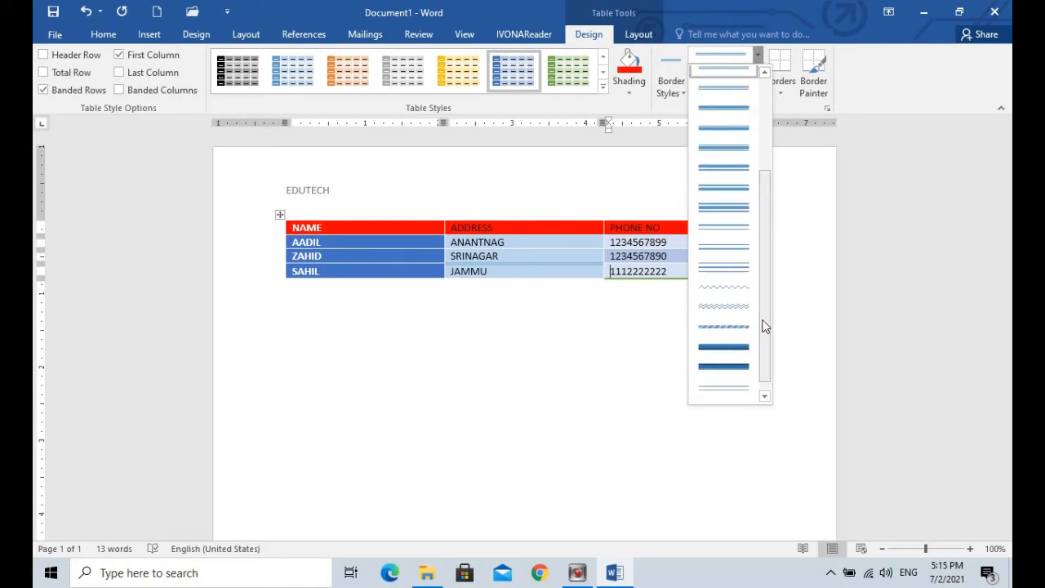
{"action": "left_click", "coordinate": [730, 348]}
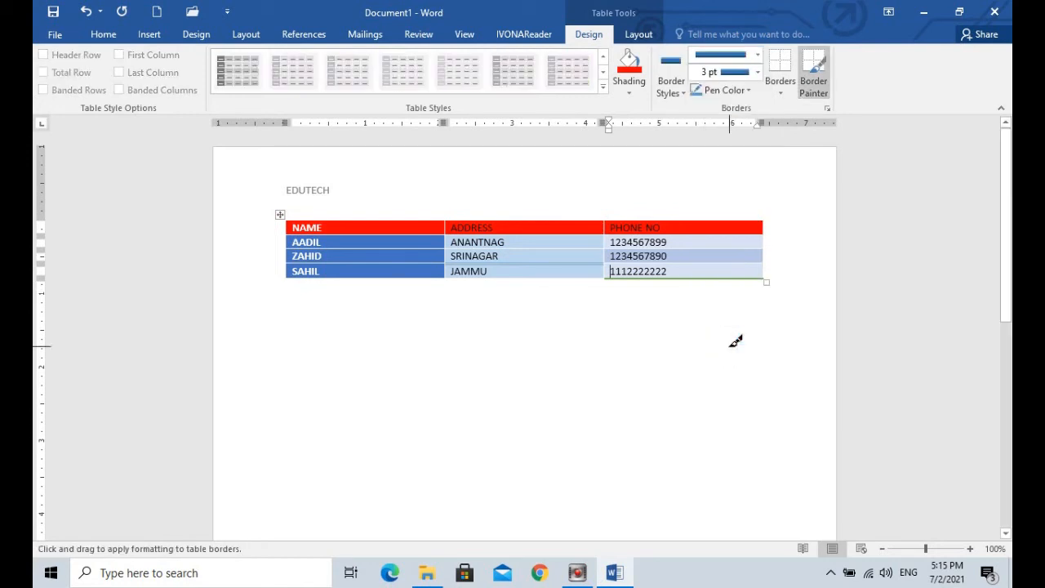
{"action": "left_click", "coordinate": [757, 73]}
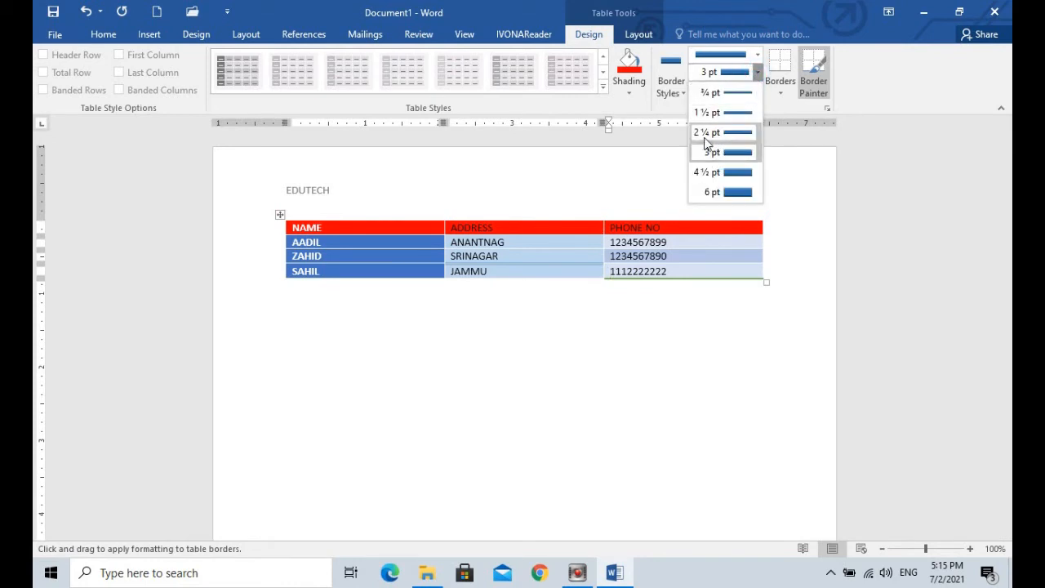
{"action": "left_click", "coordinate": [725, 172]}
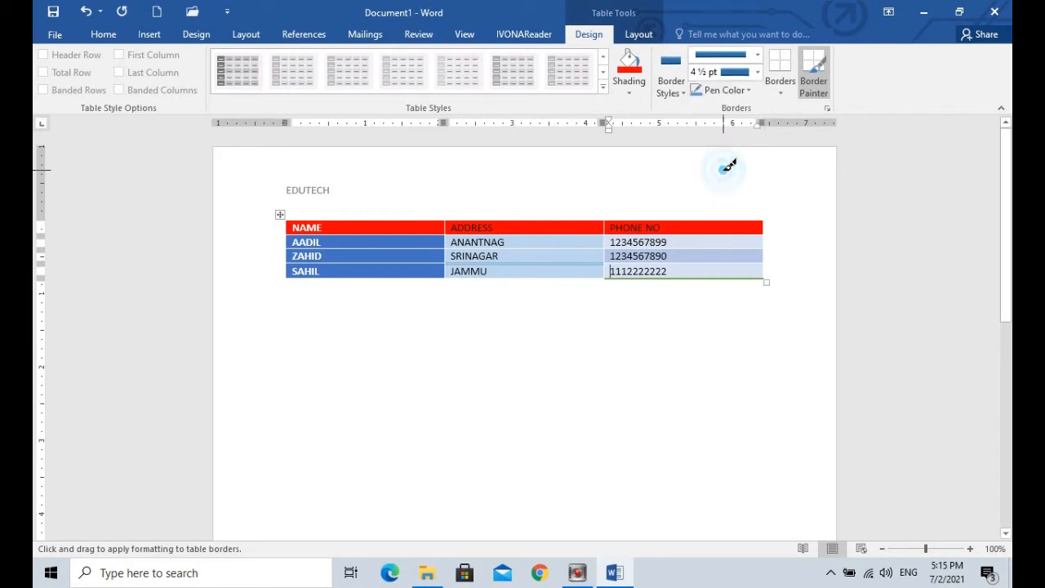
{"action": "left_click", "coordinate": [636, 218]}
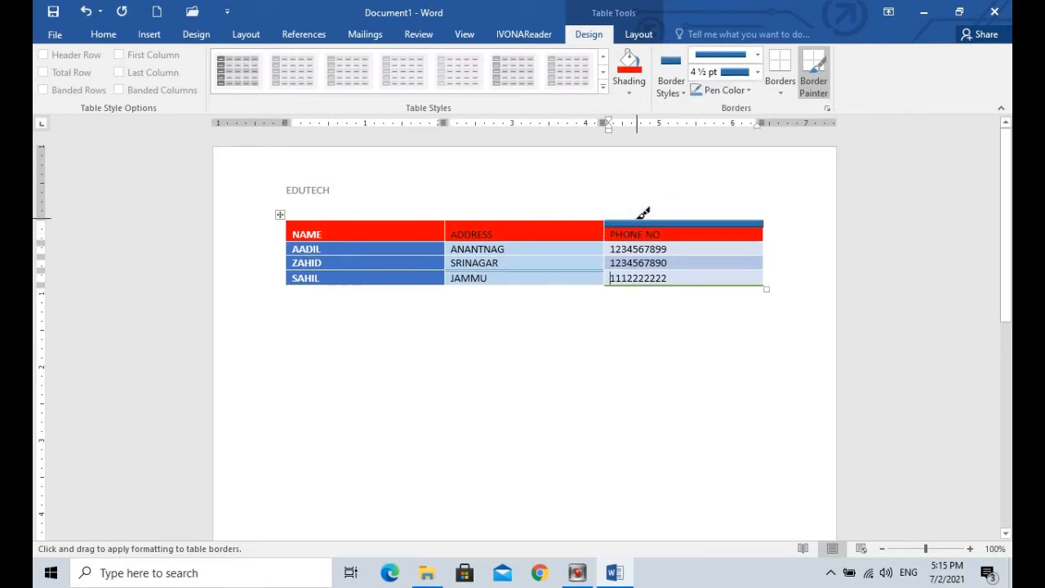
{"action": "left_click", "coordinate": [587, 219]}
{"action": "left_click", "coordinate": [424, 221]}
{"action": "left_click_drag", "start_coordinate": [764, 244], "coordinate": [763, 268]}
{"action": "left_click", "coordinate": [813, 82]}
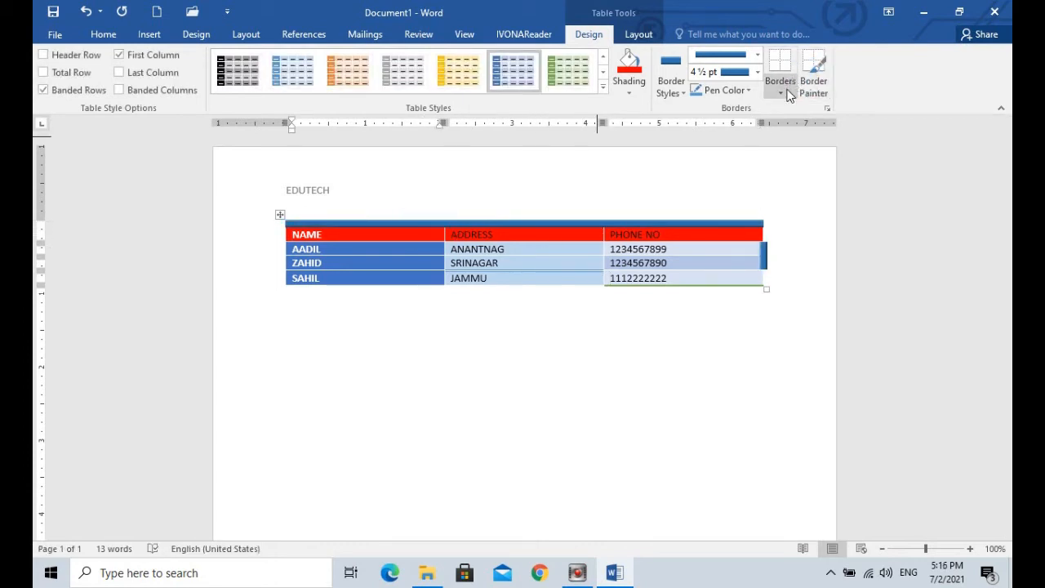
Select the whole table and remove all its borders with No Border.
{"action": "left_click", "coordinate": [278, 215]}
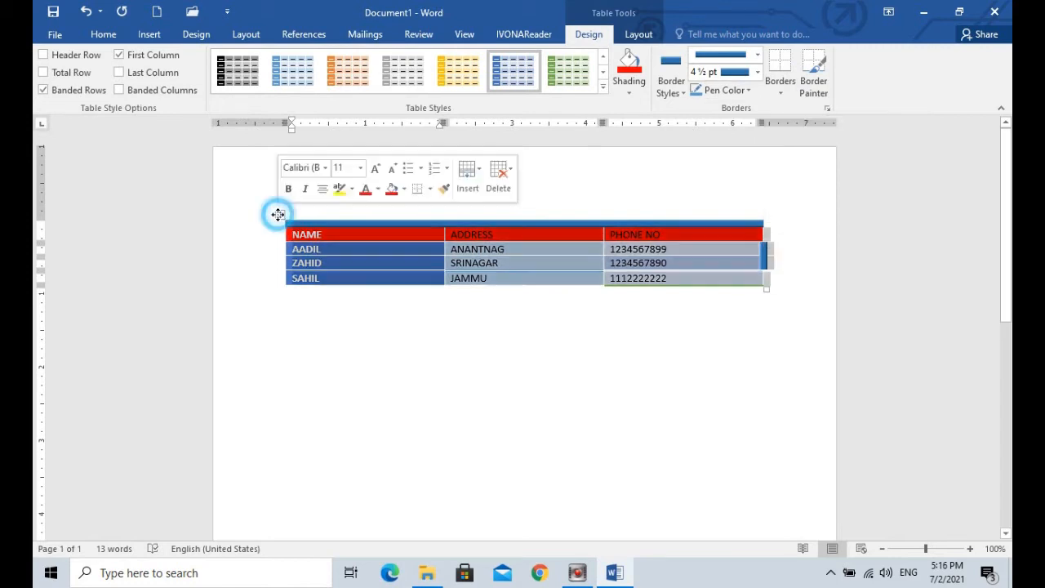
{"action": "left_click", "coordinate": [779, 82]}
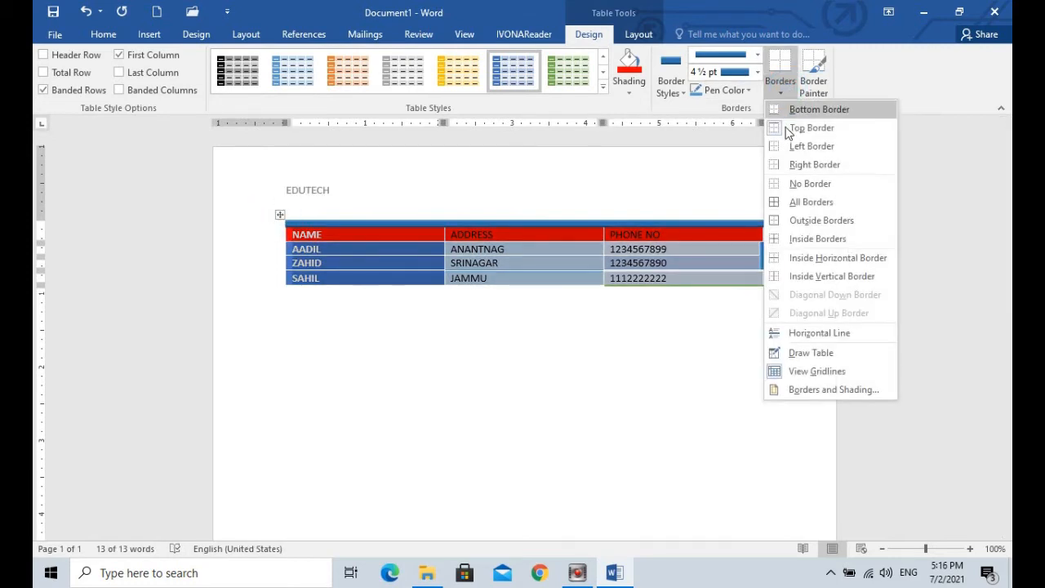
{"action": "left_click", "coordinate": [806, 183]}
{"action": "left_click", "coordinate": [629, 321]}
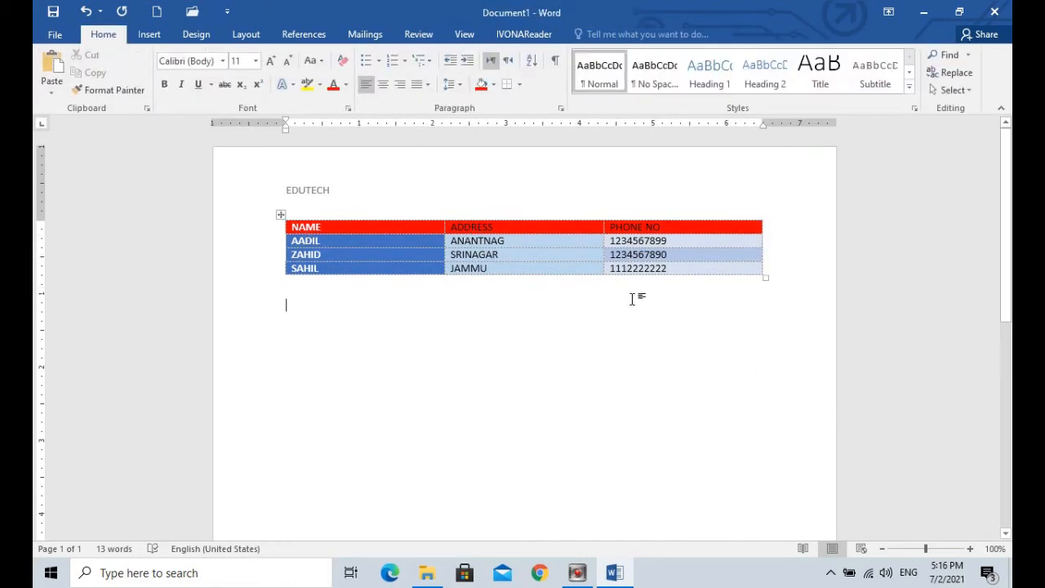
Select the whole table and apply the second Plain Tables style, a light grid without shading.
{"action": "left_click", "coordinate": [281, 216]}
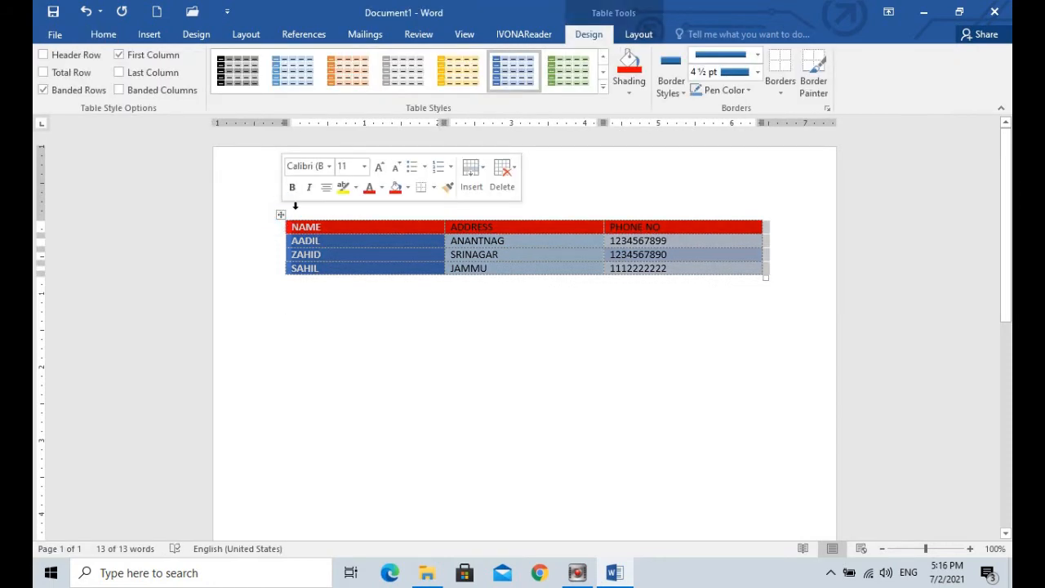
{"action": "left_click", "coordinate": [605, 86]}
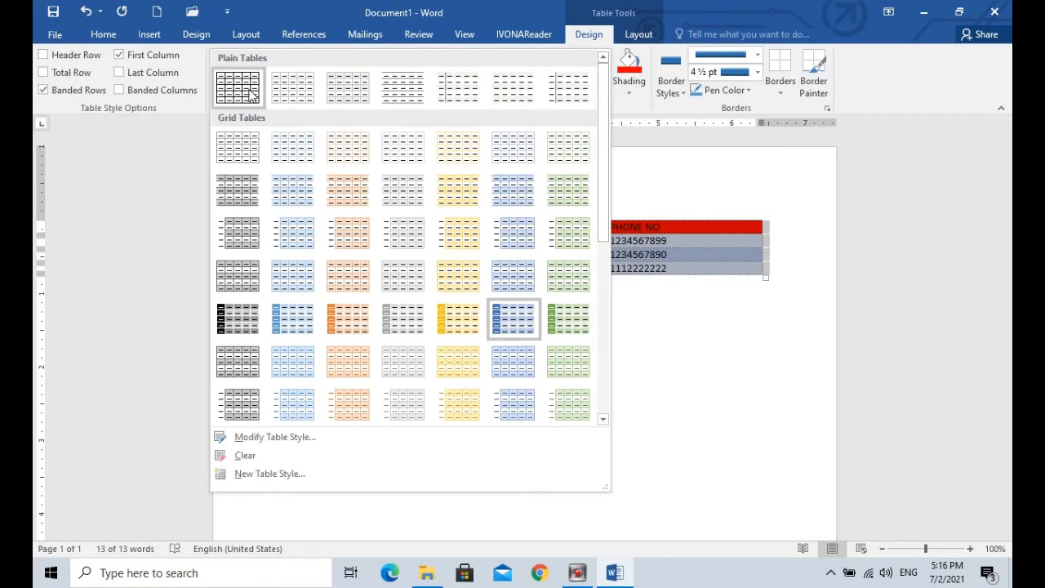
{"action": "left_click", "coordinate": [292, 91]}
{"action": "left_click", "coordinate": [326, 351]}
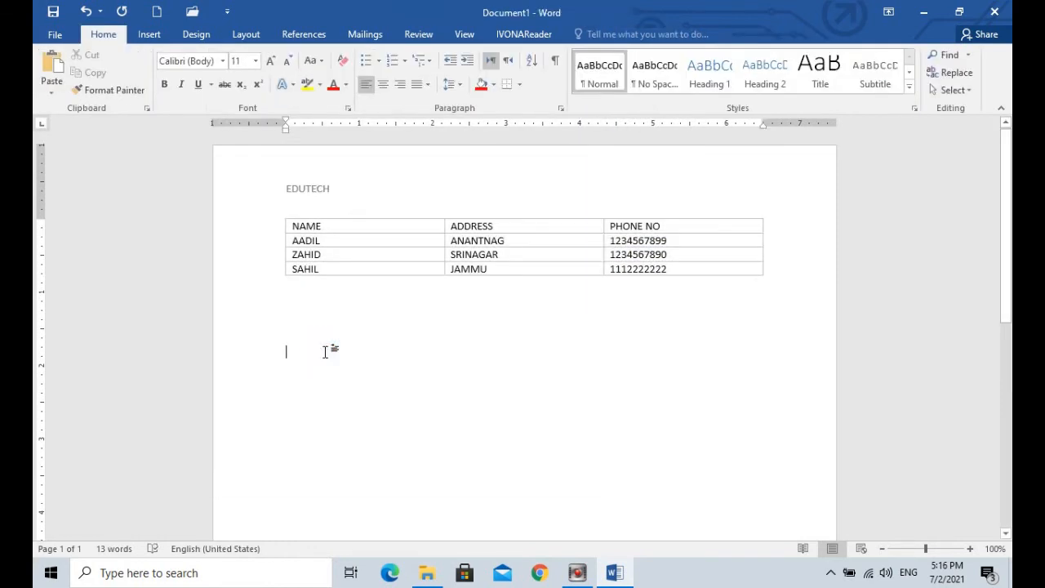
Try applying All Borders to the whole table with the 4½ pt blue line.
{"action": "left_click", "coordinate": [280, 214]}
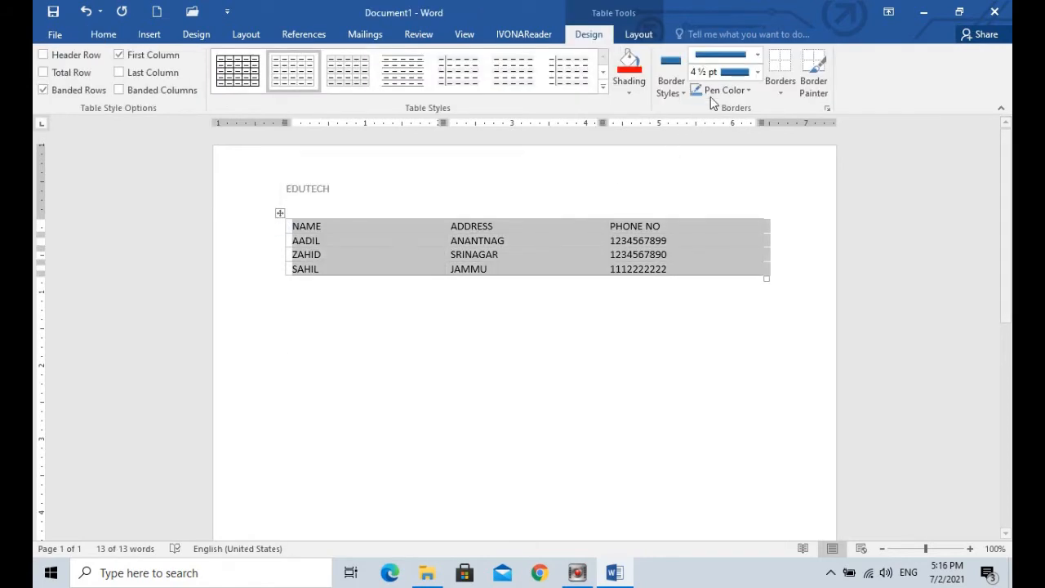
{"action": "left_click", "coordinate": [782, 89]}
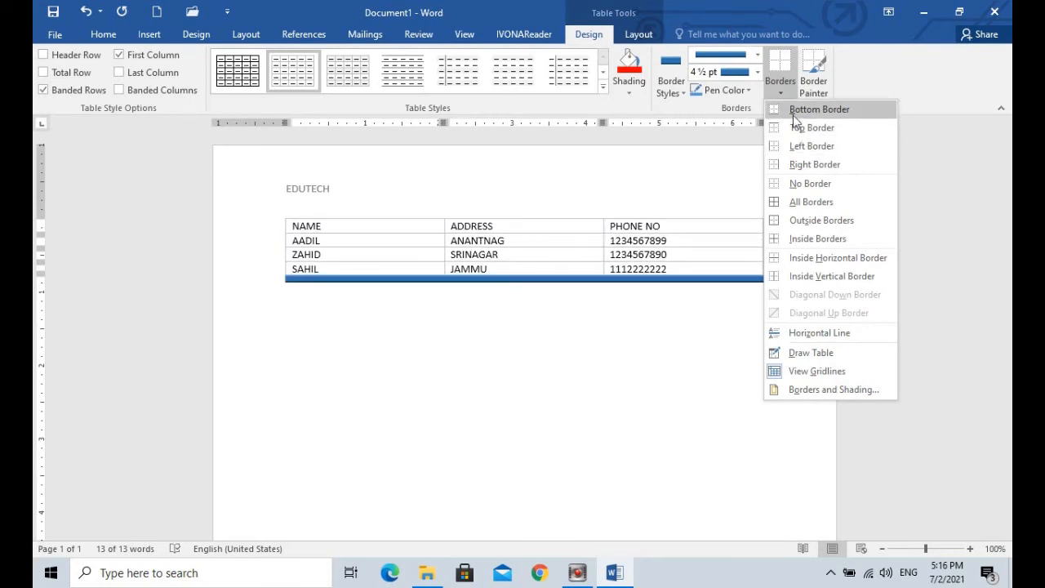
{"action": "left_click", "coordinate": [800, 202]}
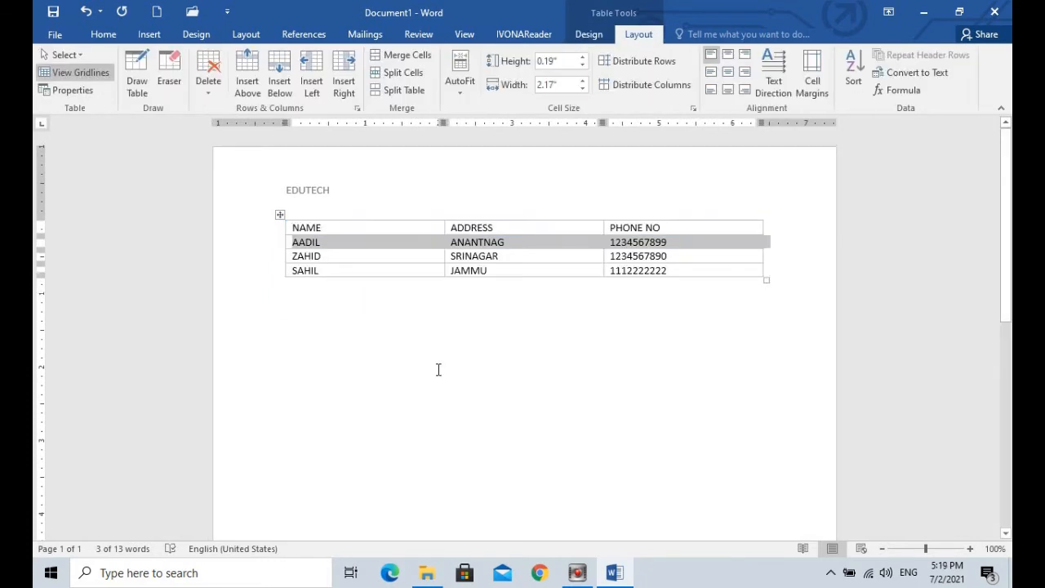
Clear the row selection and select only the first address entry's cell using the Select Cell command.
{"action": "left_click", "coordinate": [436, 368]}
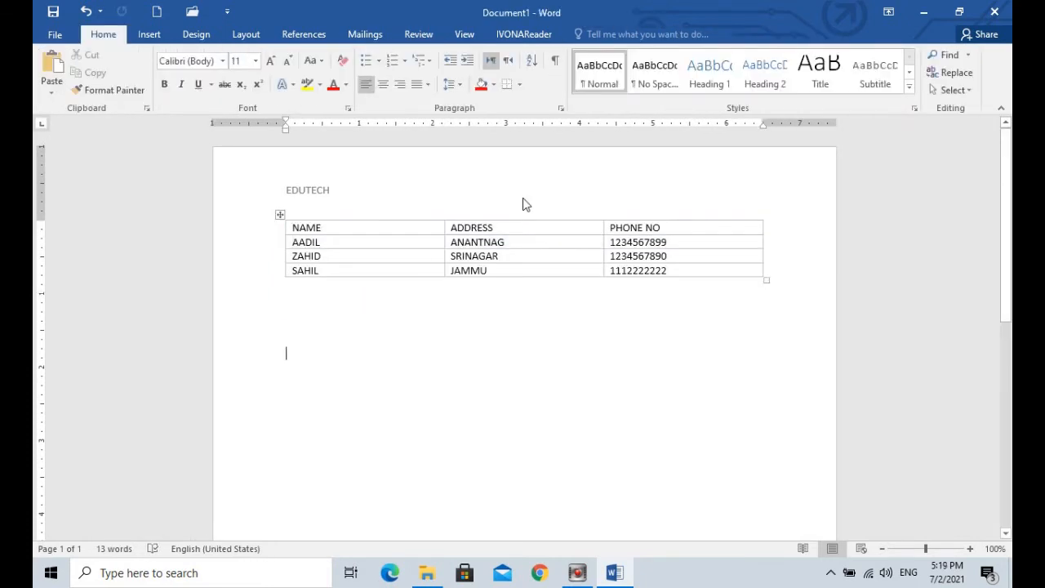
{"action": "left_click", "coordinate": [513, 240]}
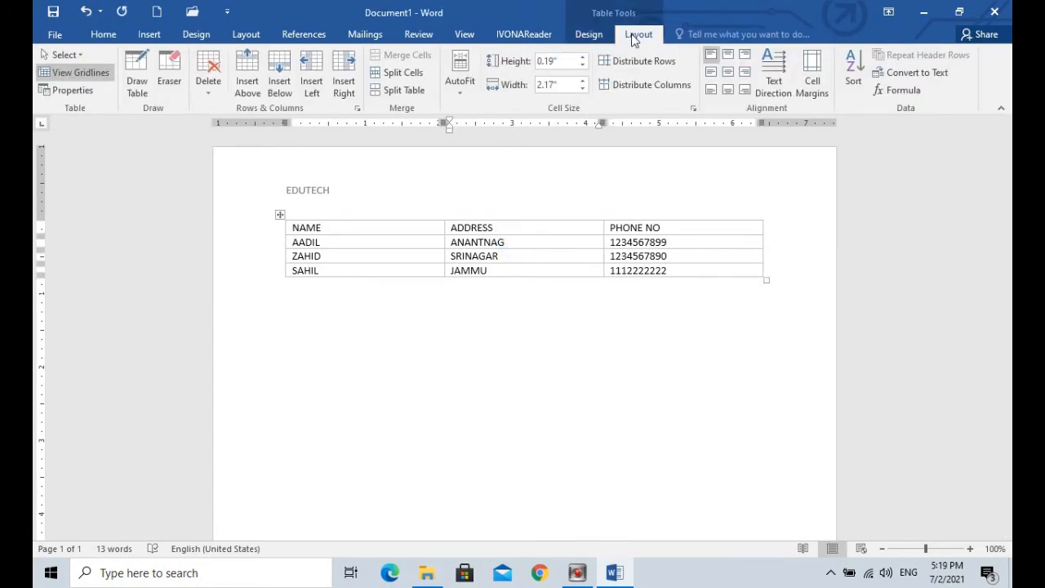
{"action": "left_click", "coordinate": [61, 55]}
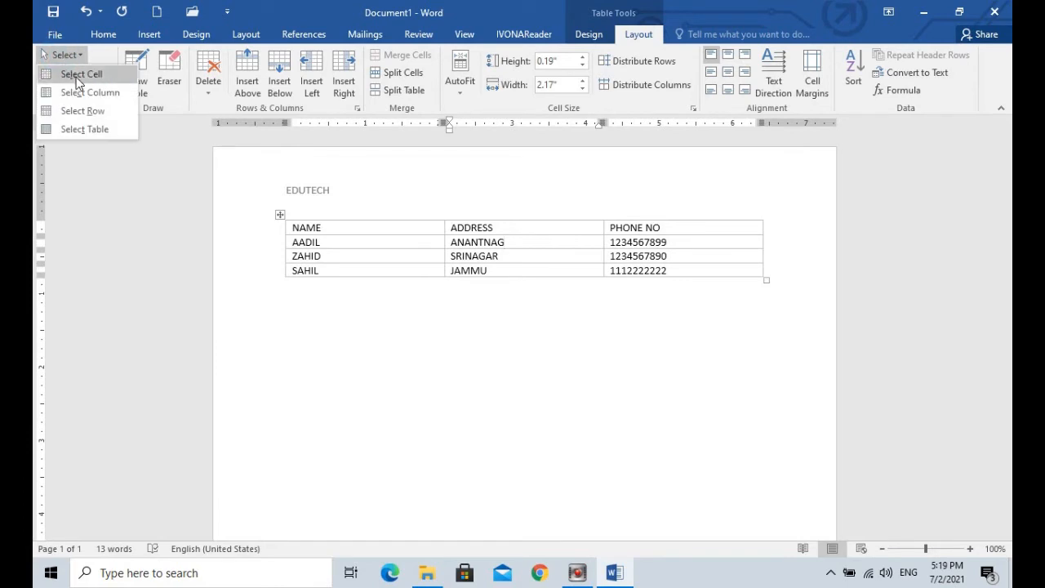
{"action": "left_click", "coordinate": [78, 78]}
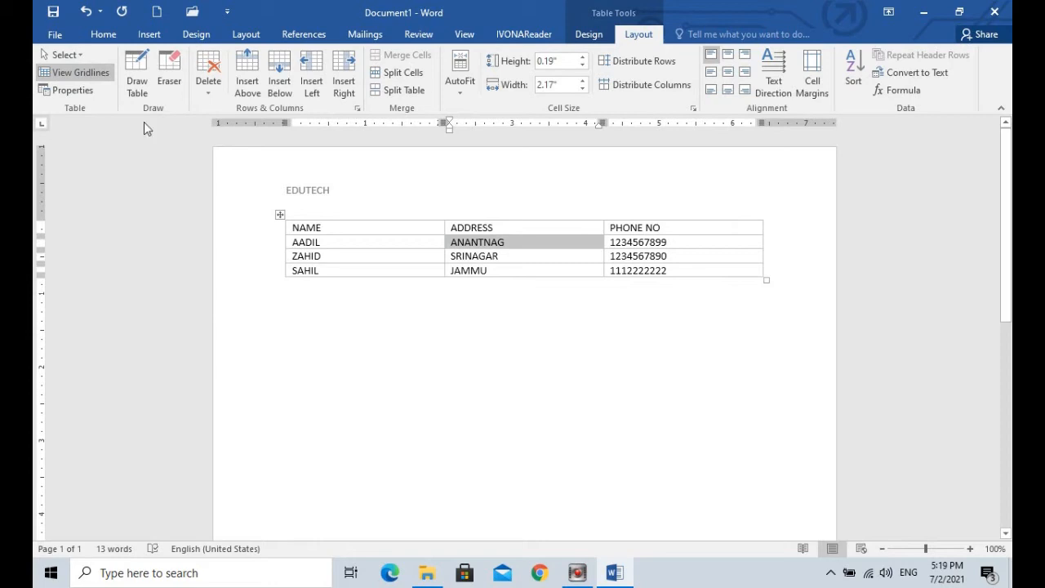
Select the first entry's entire row with Select Row, then try Select Column on that selection.
{"action": "left_click", "coordinate": [62, 54]}
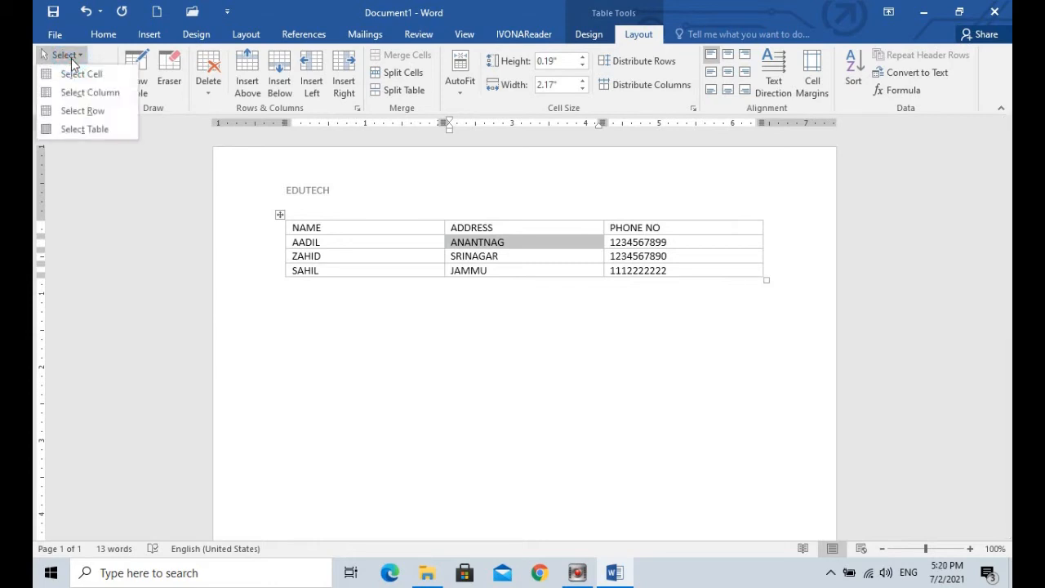
{"action": "left_click", "coordinate": [95, 109]}
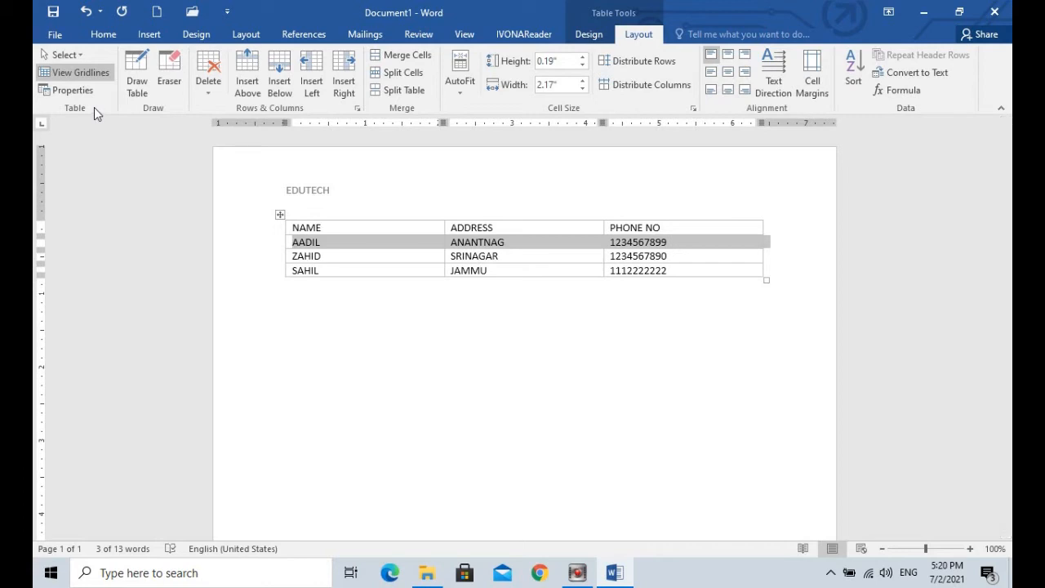
{"action": "left_click", "coordinate": [64, 54]}
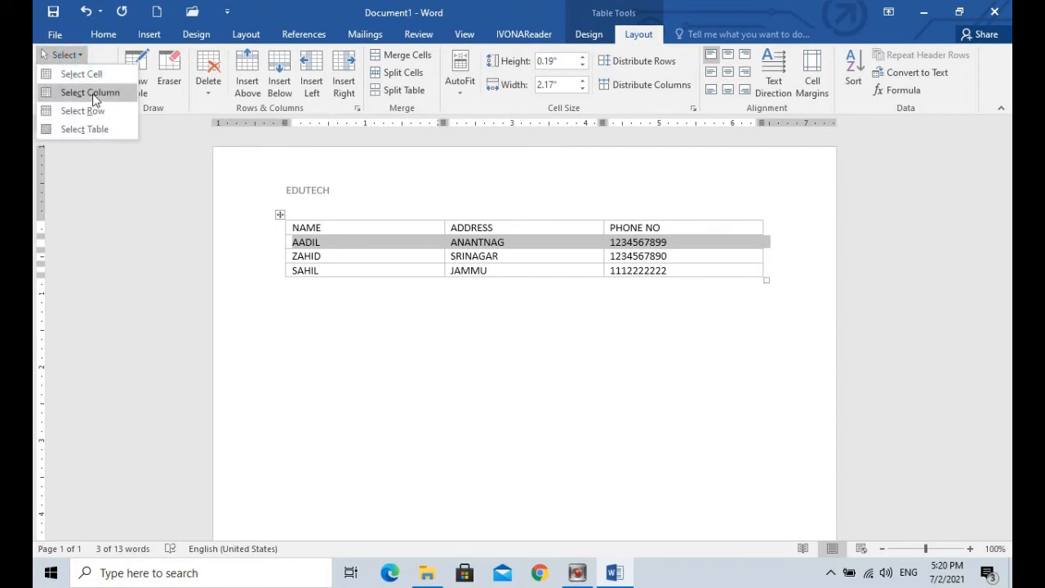
{"action": "left_click", "coordinate": [91, 93]}
Select the ADDRESS column from its SRINAGAR cell with Select Column, then extend to the whole table with Select Table.
{"action": "left_click", "coordinate": [557, 257]}
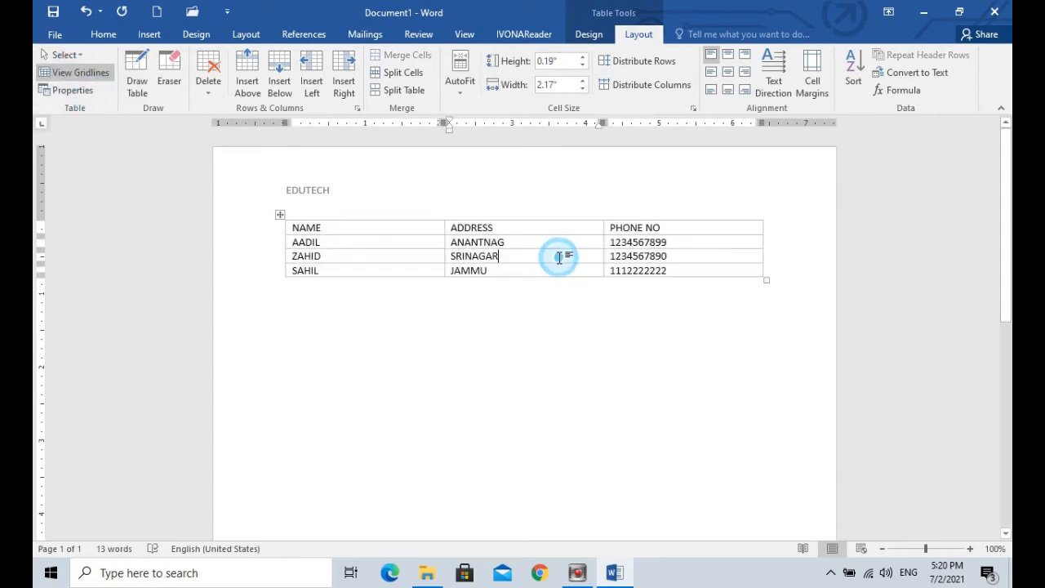
{"action": "left_click", "coordinate": [73, 59]}
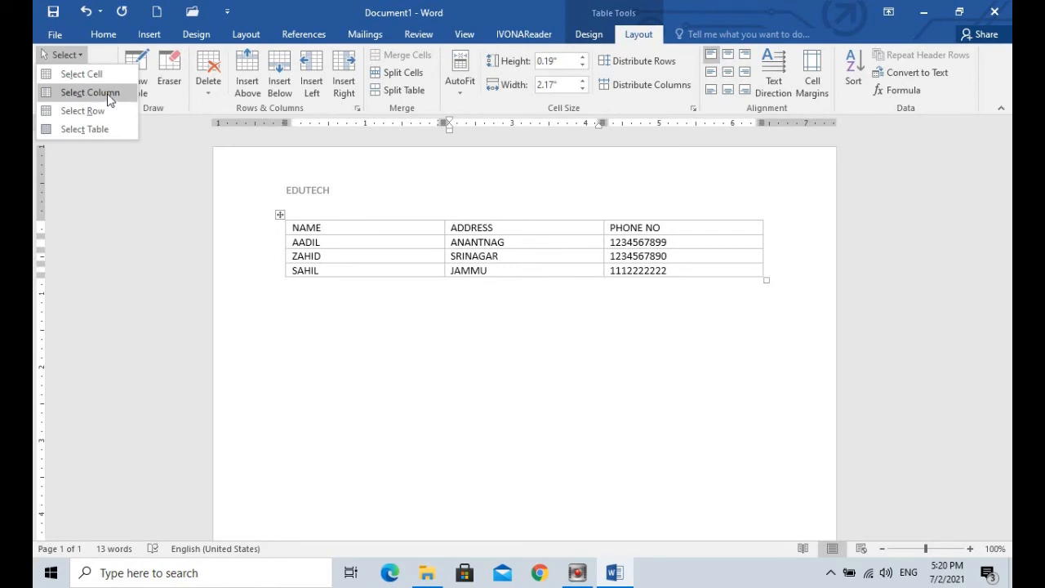
{"action": "left_click", "coordinate": [109, 97]}
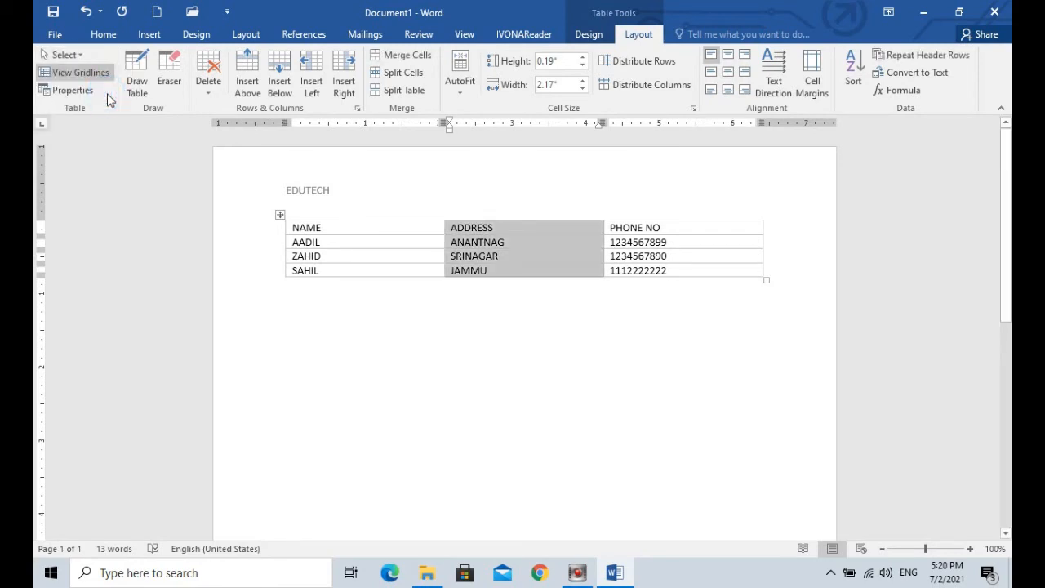
{"action": "left_click", "coordinate": [63, 55]}
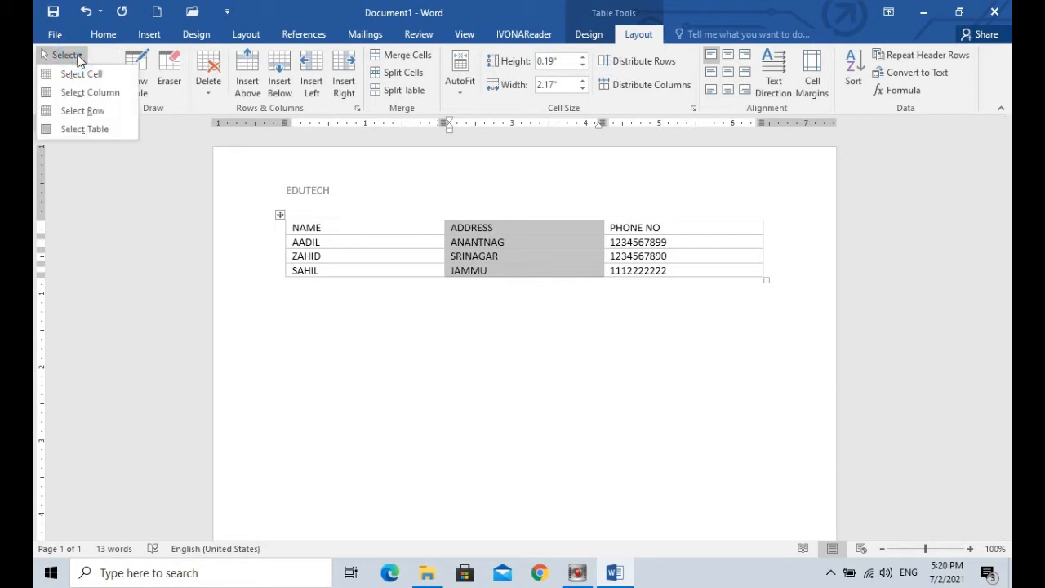
{"action": "left_click", "coordinate": [90, 134]}
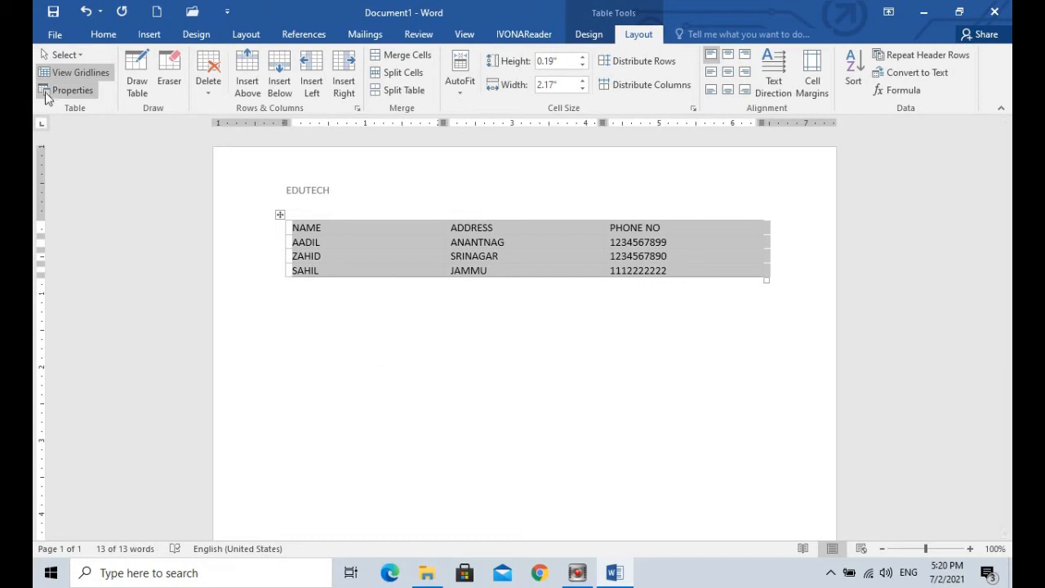
Examine the table, row, column and cell settings in Table Properties, then close the dialog without changing anything.
{"action": "left_click", "coordinate": [69, 90]}
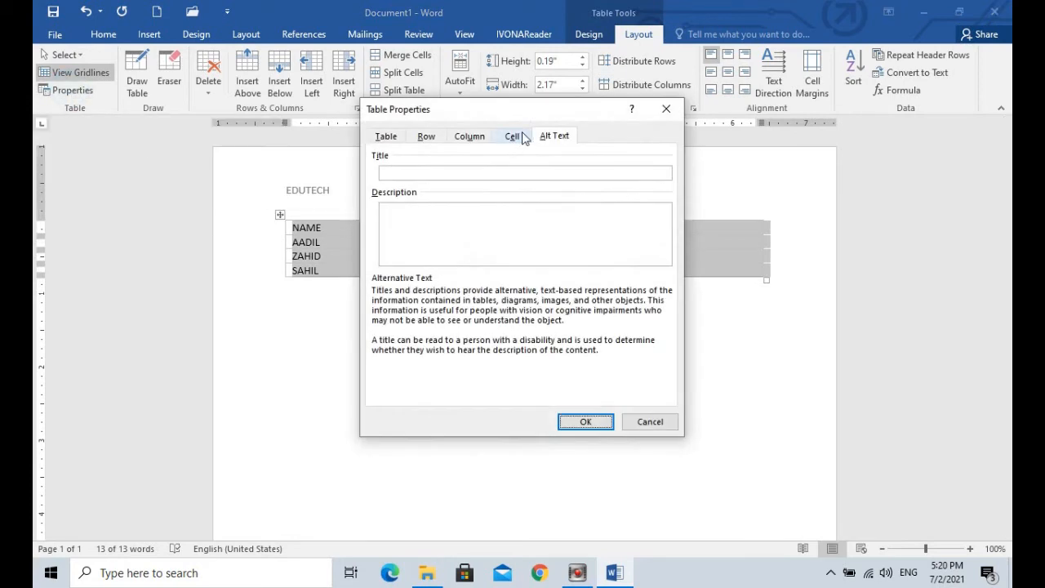
{"action": "left_click", "coordinate": [387, 138]}
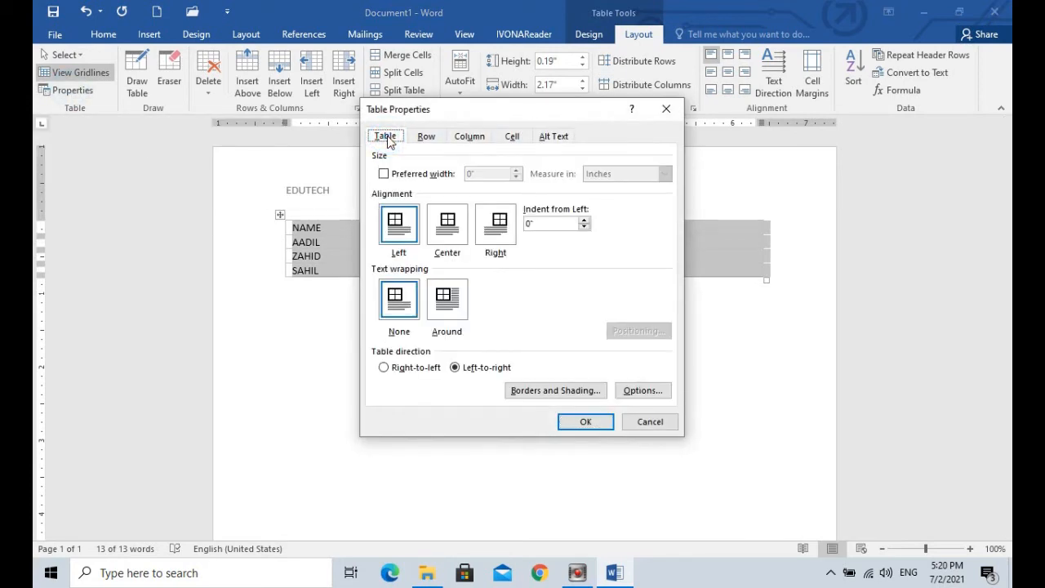
{"action": "left_click", "coordinate": [428, 137]}
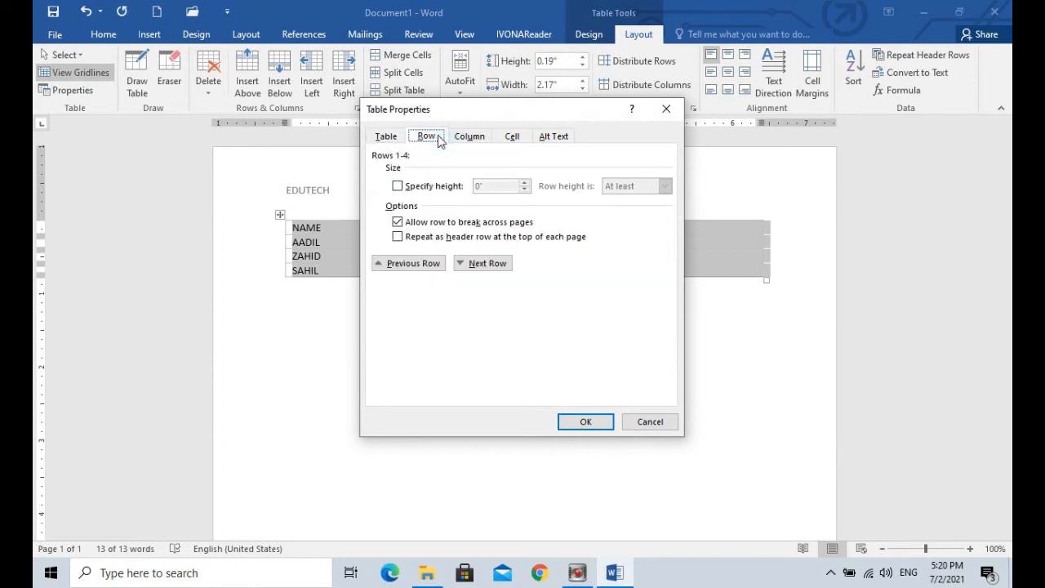
{"action": "left_click", "coordinate": [480, 140]}
{"action": "left_click", "coordinate": [514, 138]}
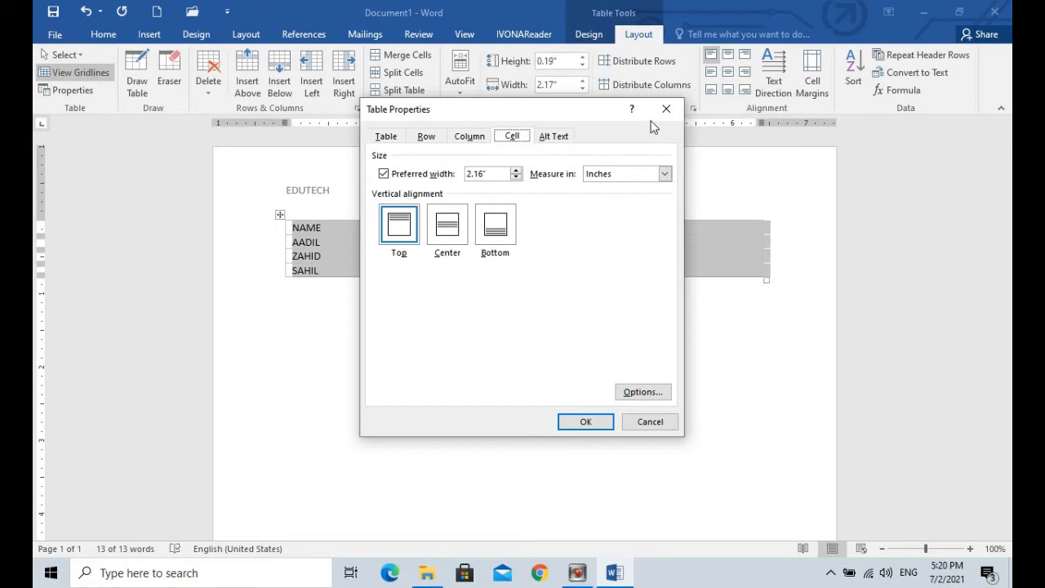
{"action": "left_click_drag", "start_coordinate": [603, 110], "coordinate": [537, 189]}
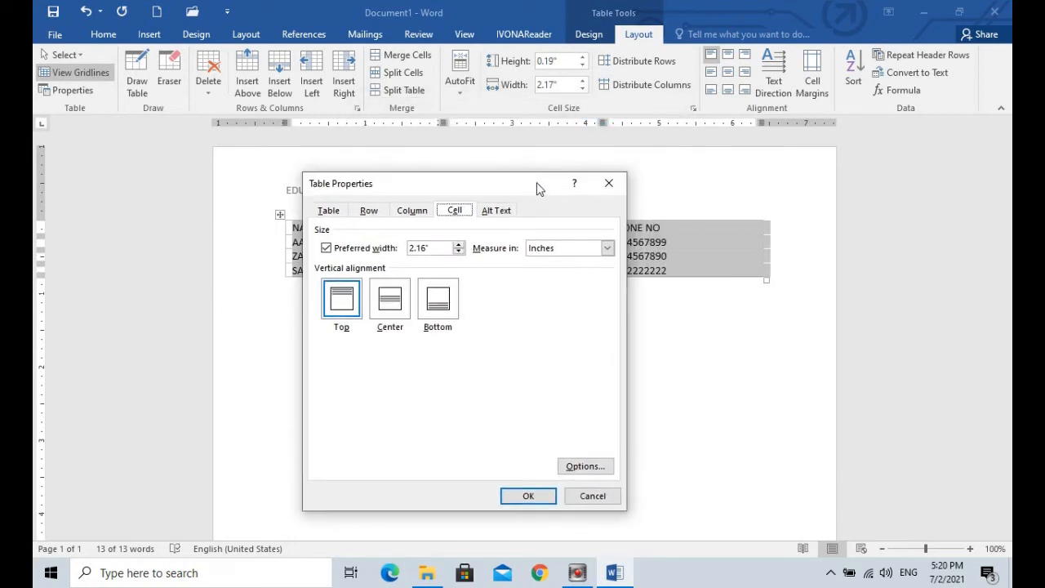
{"action": "left_click", "coordinate": [612, 186]}
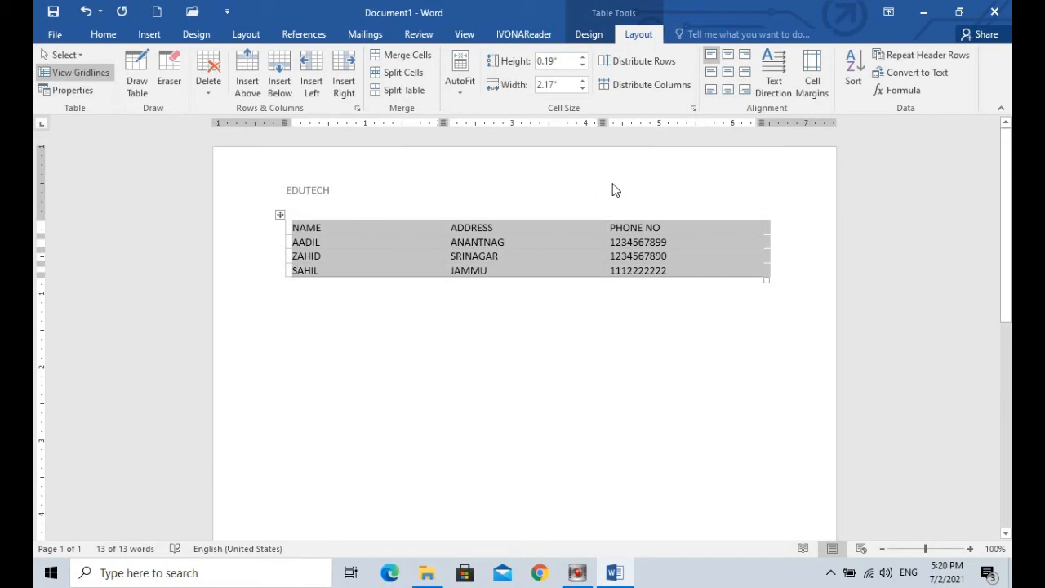
Compare the commands available with the cursor outside and inside the table, ending in the first address entry's cell.
{"action": "left_click", "coordinate": [460, 283]}
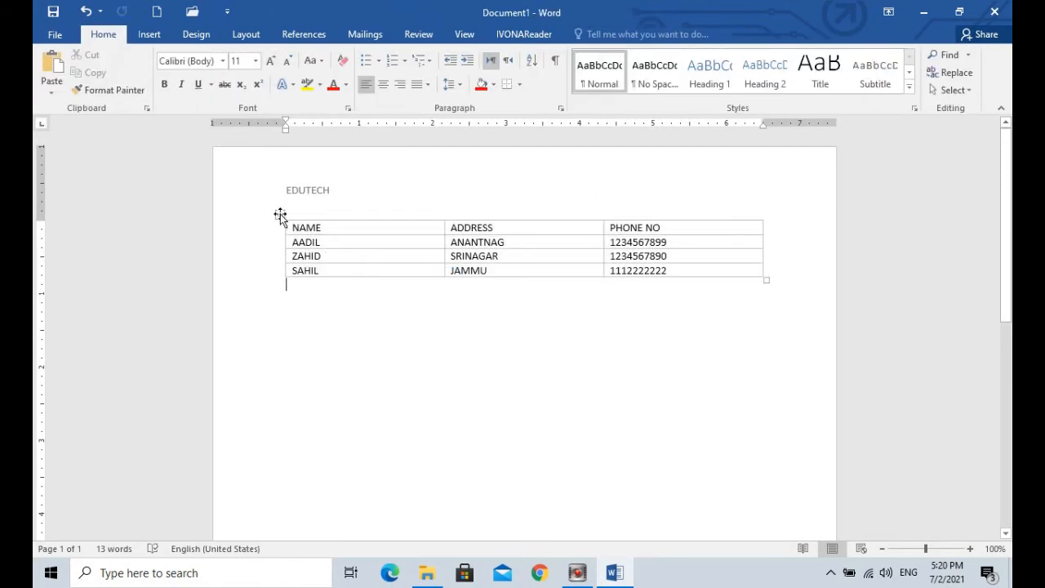
{"action": "left_click", "coordinate": [346, 227]}
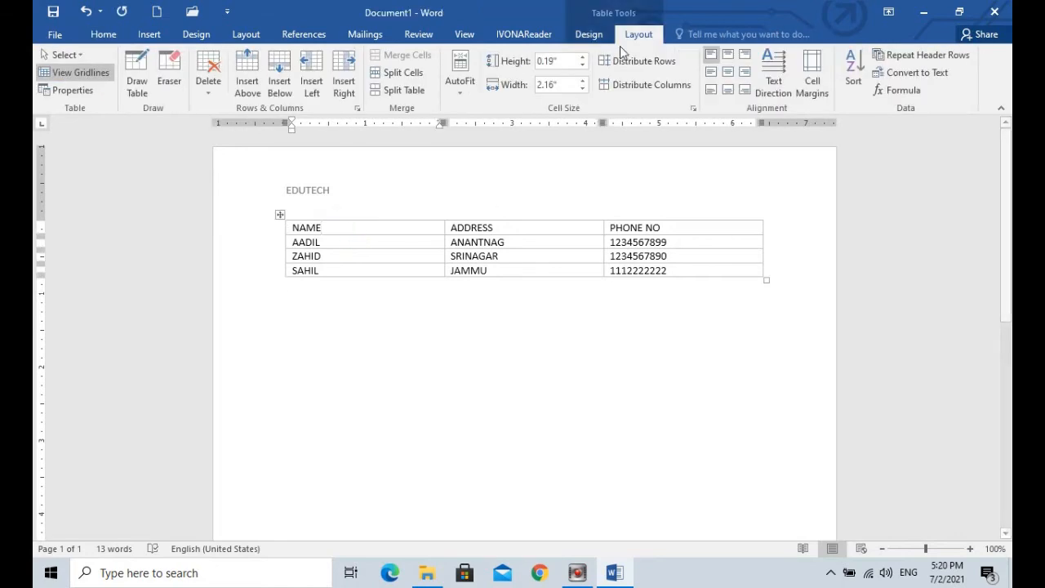
{"action": "left_click", "coordinate": [406, 310]}
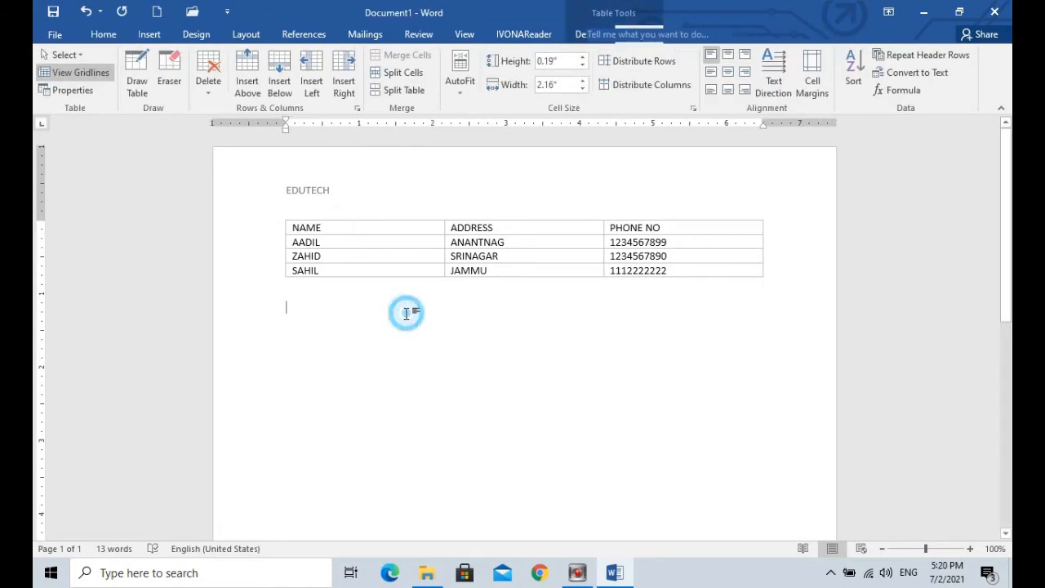
{"action": "left_click", "coordinate": [463, 242]}
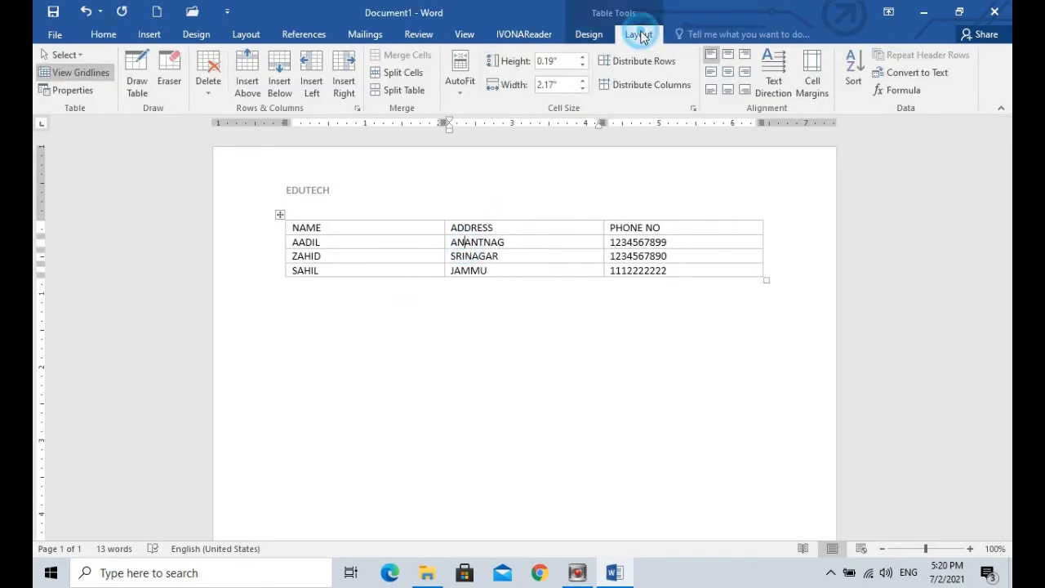
Draw a new table outline about 6.54" wide and 2" high below the existing table with Draw Table.
{"action": "left_click", "coordinate": [151, 74]}
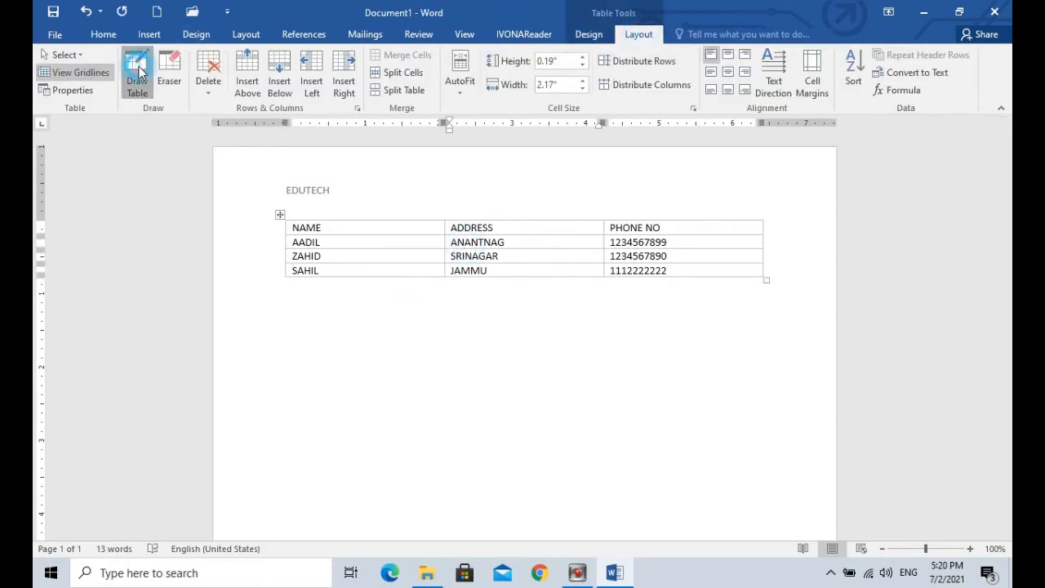
{"action": "left_click", "coordinate": [283, 295]}
{"action": "left_click_drag", "start_coordinate": [297, 303], "coordinate": [765, 441]}
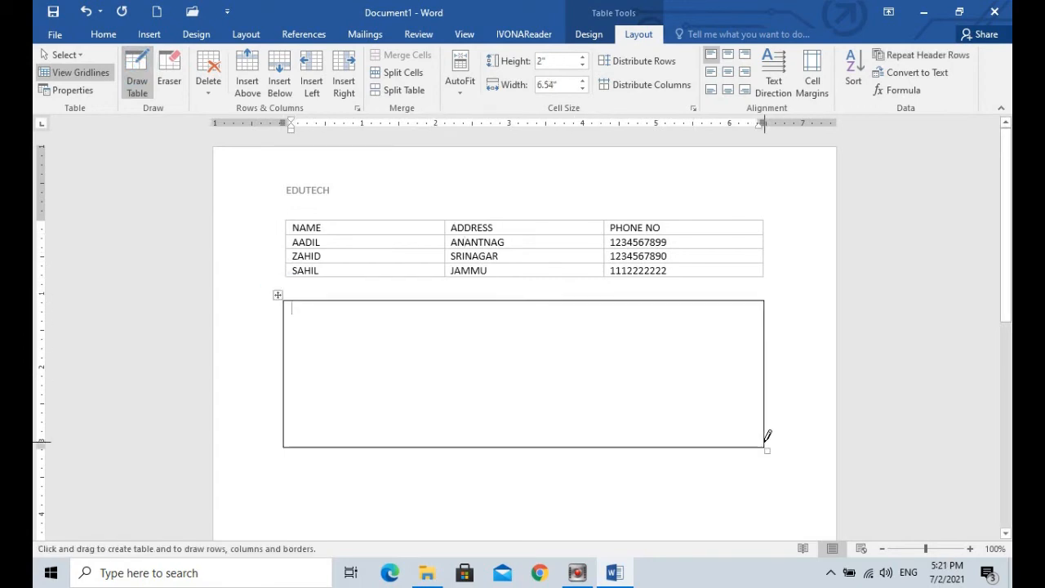
Divide the drawn table into a narrow full-height first column and a two-by-two grid of cells filling the remaining width.
{"action": "left_click_drag", "start_coordinate": [350, 306], "coordinate": [357, 418]}
{"action": "left_click_drag", "start_coordinate": [351, 382], "coordinate": [699, 382]}
{"action": "mouse_move", "coordinate": [516, 294]}
{"action": "left_mouse_down"}
{"action": "mouse_move", "coordinate": [522, 434]}
{"action": "mouse_move", "coordinate": [490, 450]}
{"action": "left_mouse_up"}
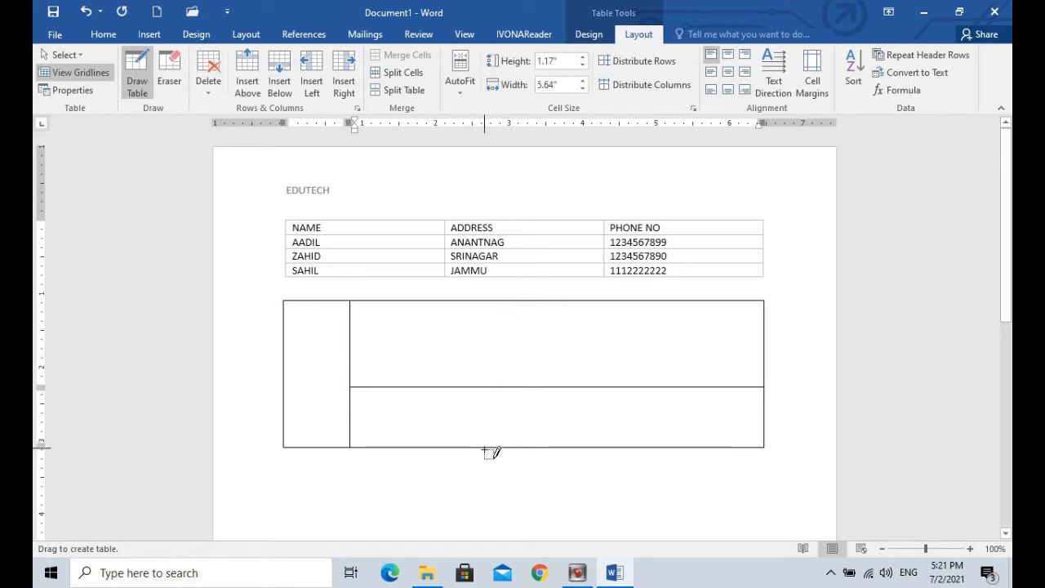
{"action": "key", "text": "ctrl+z"}
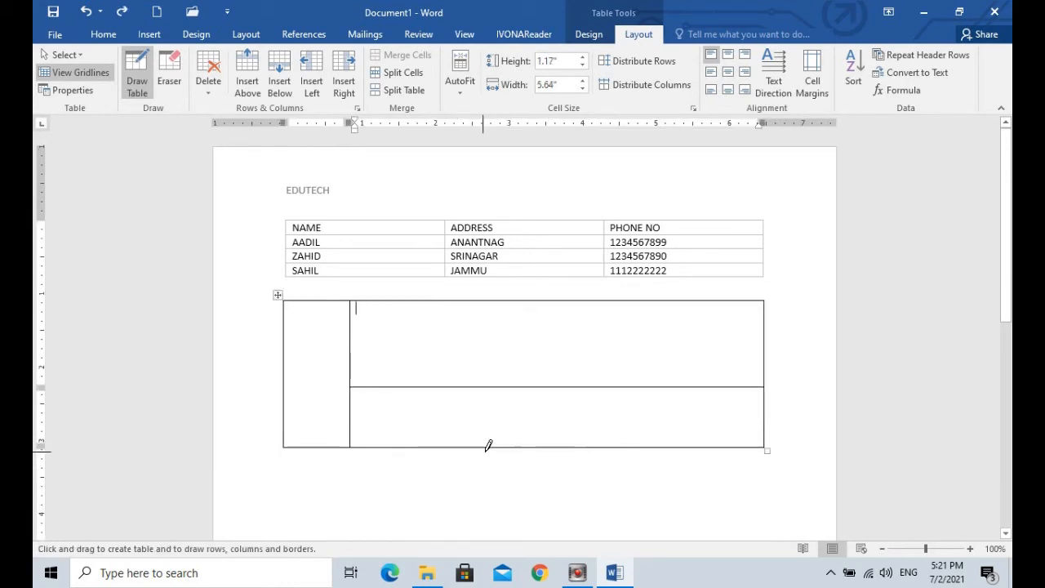
{"action": "left_click_drag", "start_coordinate": [522, 305], "coordinate": [528, 407]}
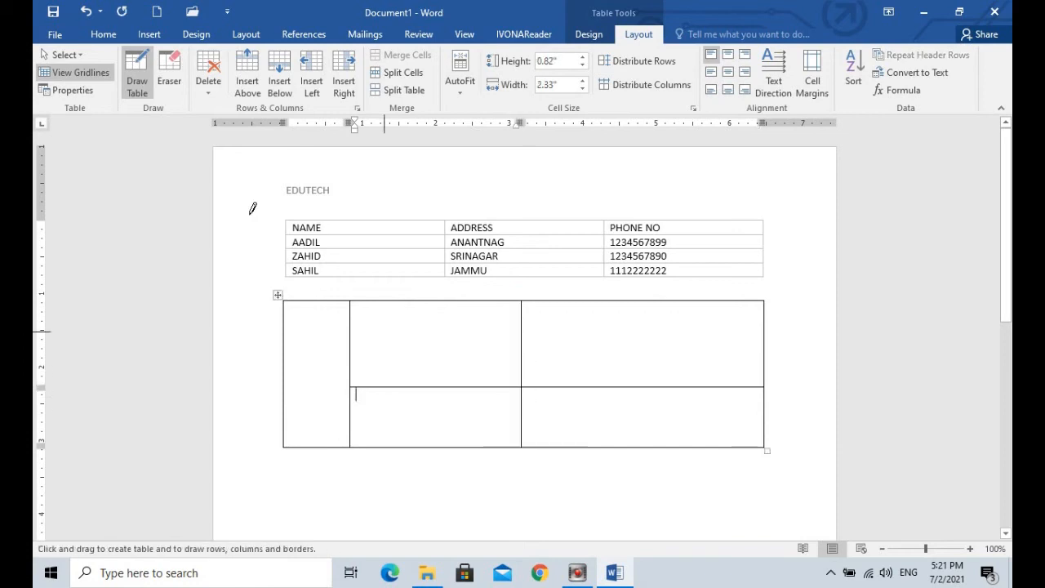
Erase the inner lines of the drawn table's two-by-two grid, keeping only the divider beside the narrow first column.
{"action": "left_click", "coordinate": [169, 80]}
{"action": "left_click", "coordinate": [408, 384]}
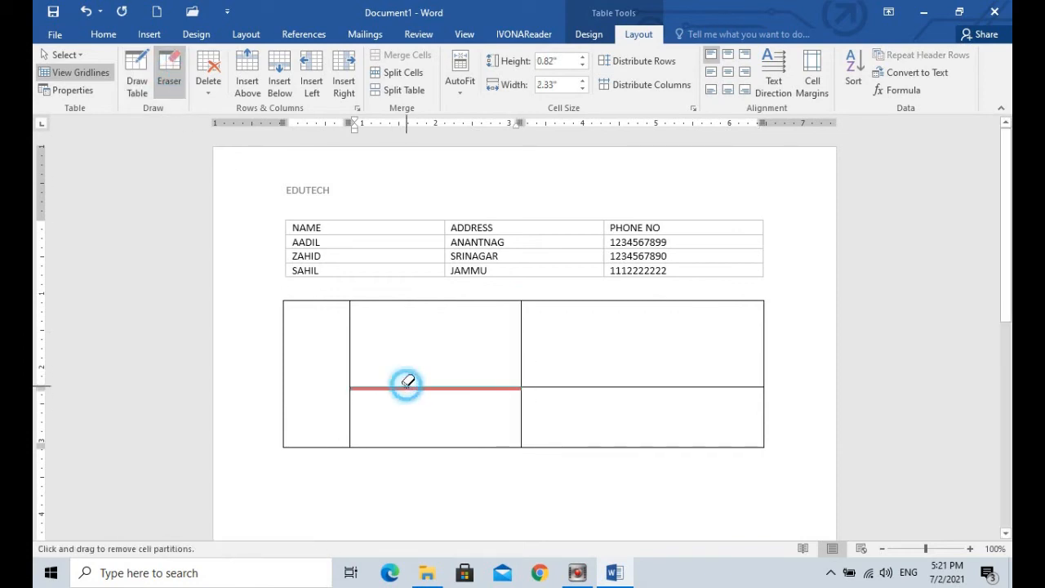
{"action": "left_click", "coordinate": [523, 337]}
{"action": "left_click", "coordinate": [565, 386]}
{"action": "left_click", "coordinate": [528, 363]}
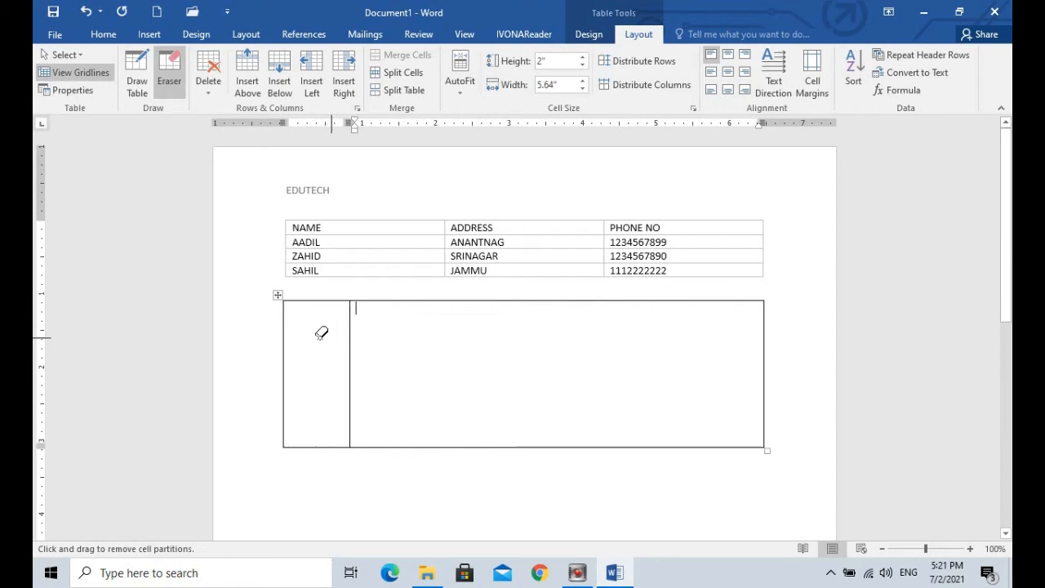
{"action": "left_click", "coordinate": [165, 75]}
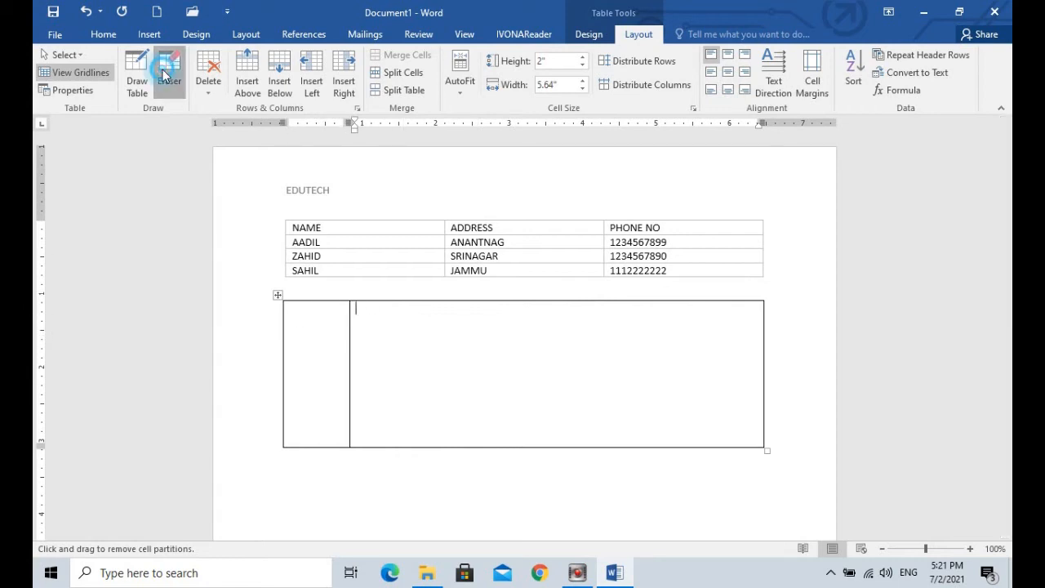
Delete the first entry's row, directly beneath the header row, from the upper table.
{"action": "left_click", "coordinate": [210, 91]}
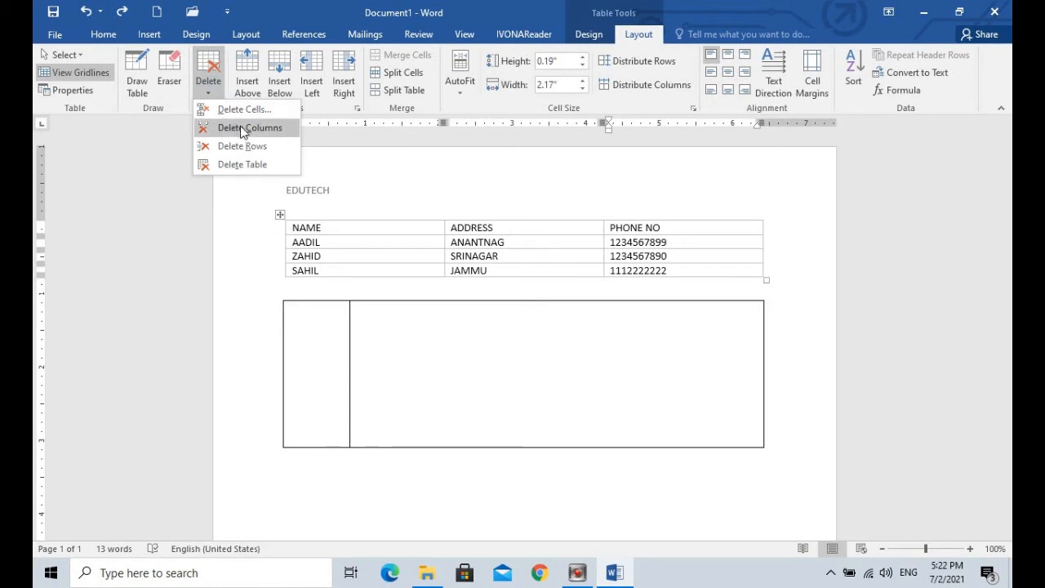
{"action": "left_click", "coordinate": [352, 242]}
{"action": "left_click", "coordinate": [263, 245]}
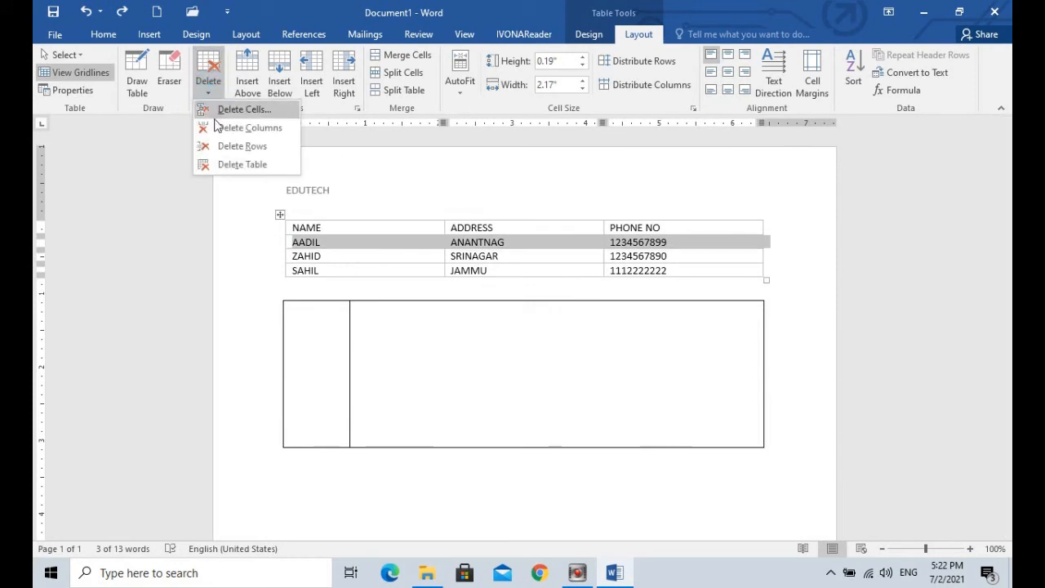
{"action": "left_click", "coordinate": [237, 145]}
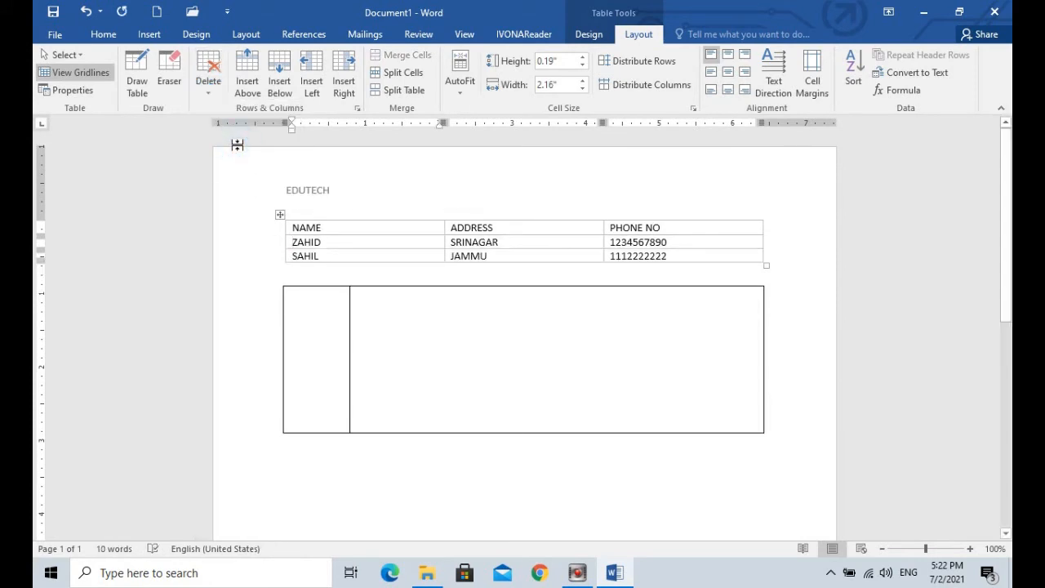
Delete the PHONE NO column from the upper table.
{"action": "left_click", "coordinate": [647, 212]}
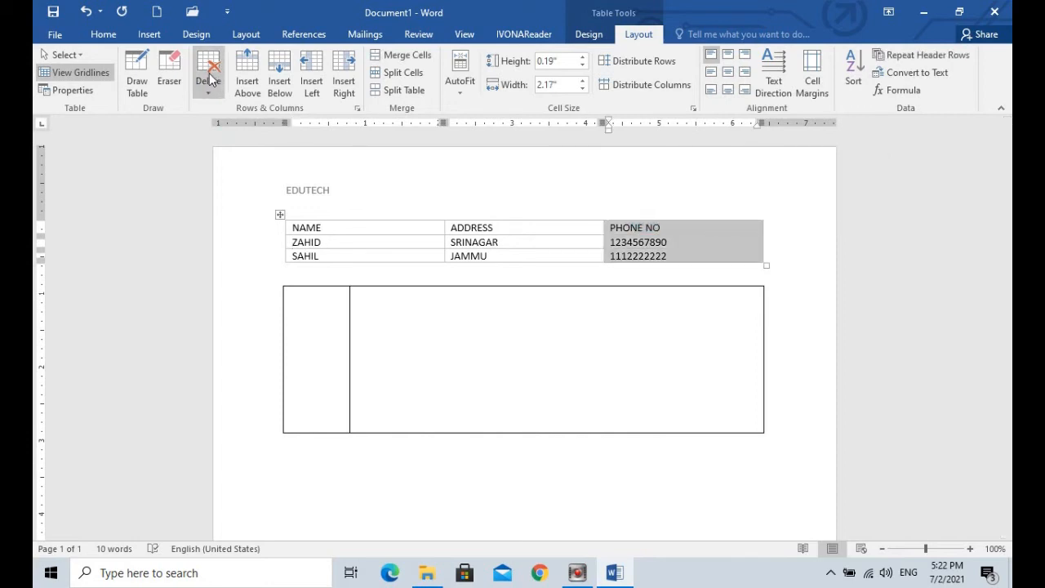
{"action": "left_click", "coordinate": [210, 78]}
{"action": "left_click", "coordinate": [260, 130]}
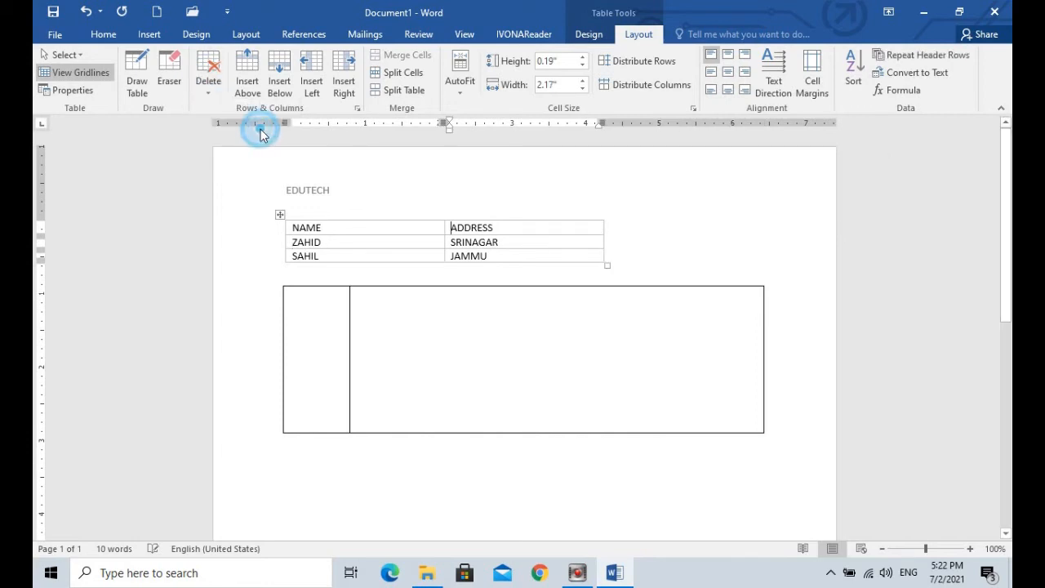
Select the entire drawn table and delete it with Delete Table.
{"action": "left_click", "coordinate": [208, 80]}
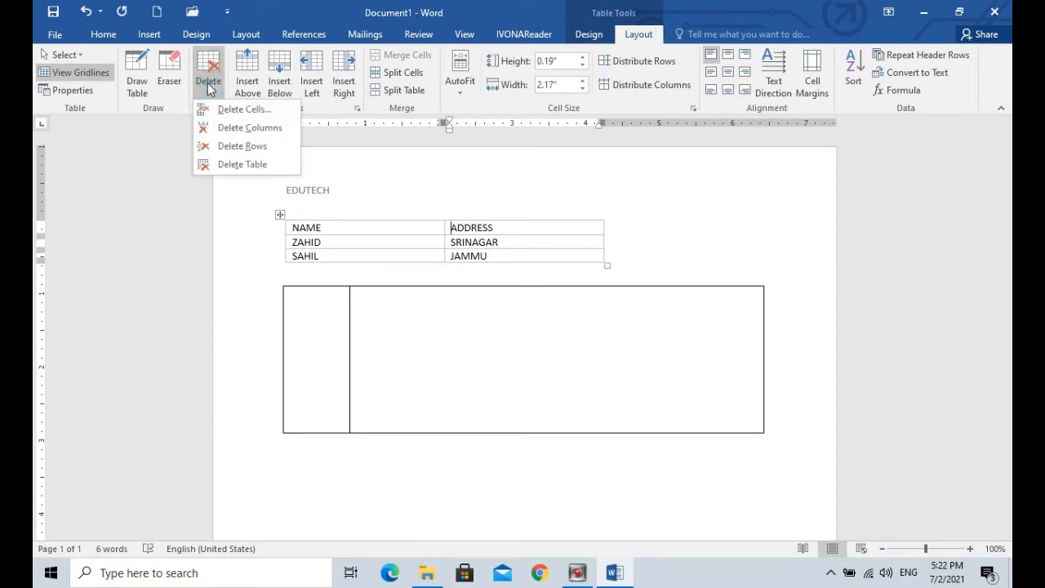
{"action": "left_click", "coordinate": [317, 324]}
{"action": "left_click", "coordinate": [338, 315]}
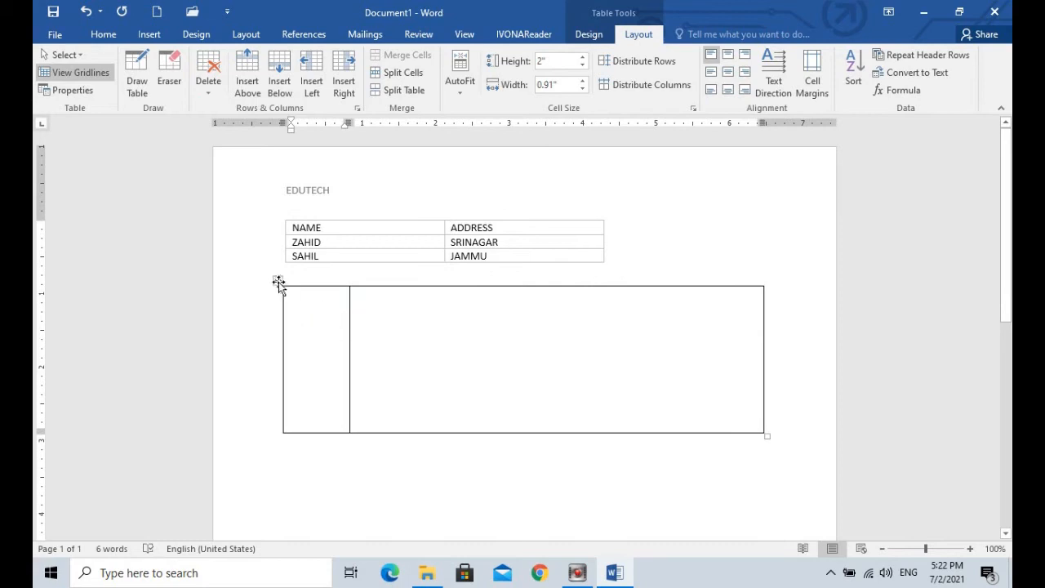
{"action": "left_click", "coordinate": [278, 282]}
{"action": "left_click", "coordinate": [208, 82]}
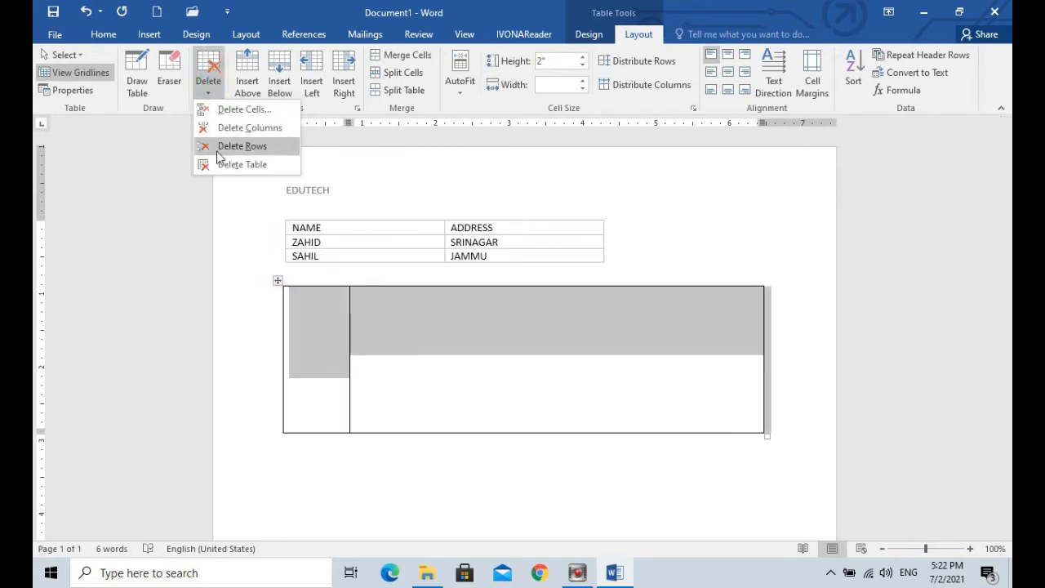
{"action": "left_click", "coordinate": [242, 167]}
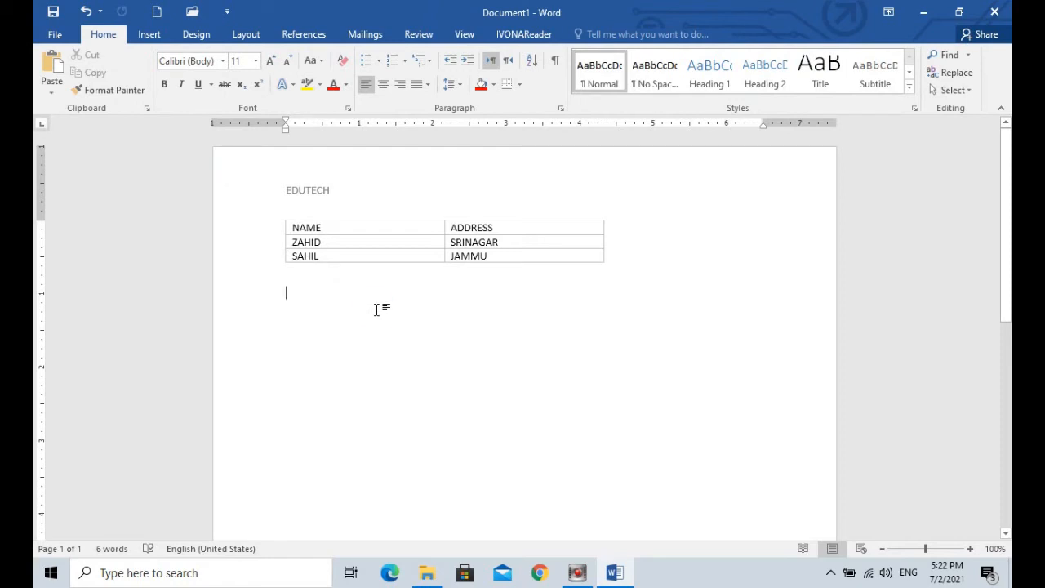
Insert a blank row above the last entry and another directly below the header row.
{"action": "left_click", "coordinate": [395, 243]}
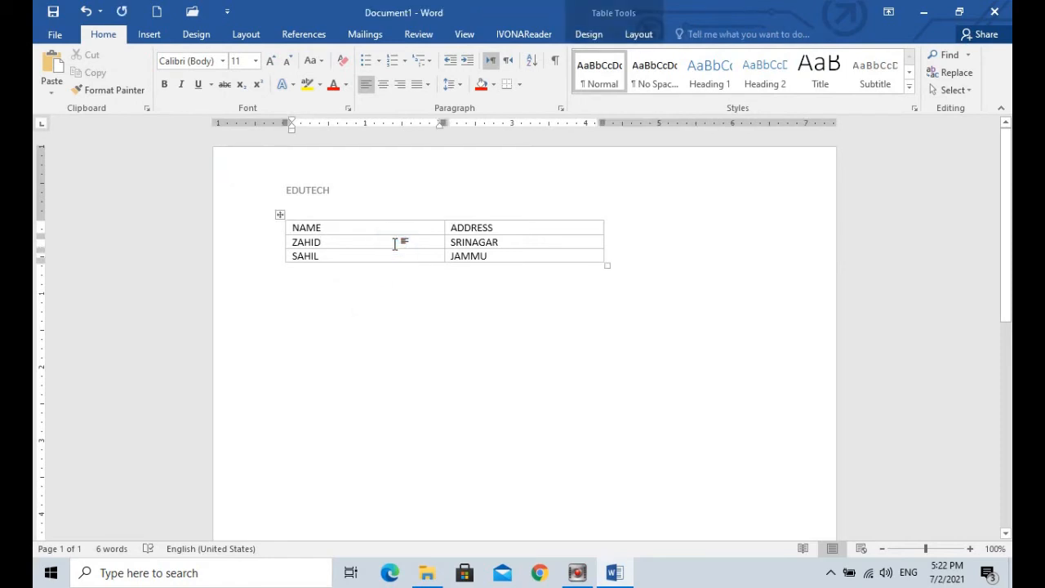
{"action": "left_click", "coordinate": [639, 34]}
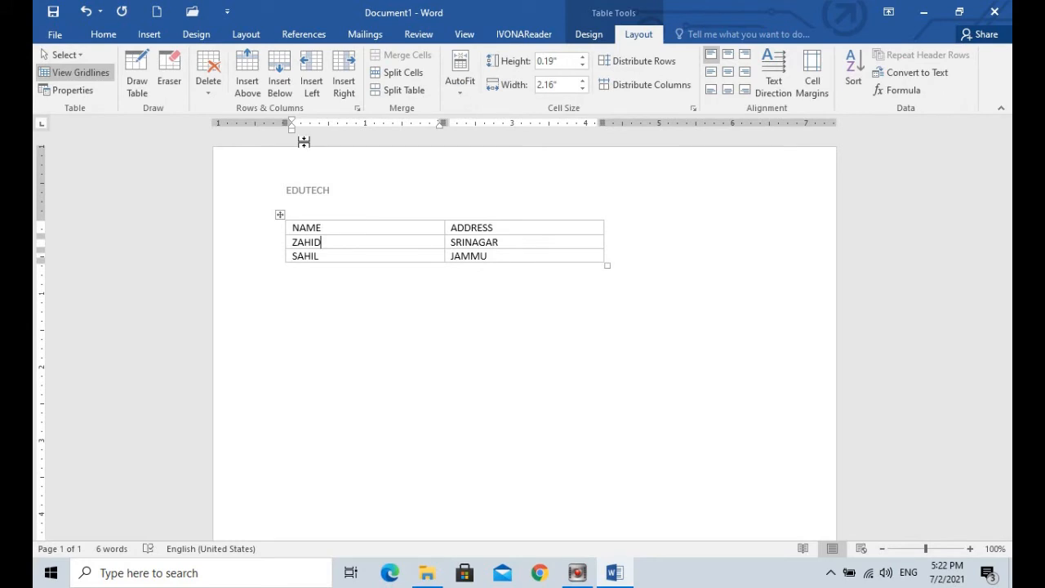
{"action": "left_click", "coordinate": [325, 256]}
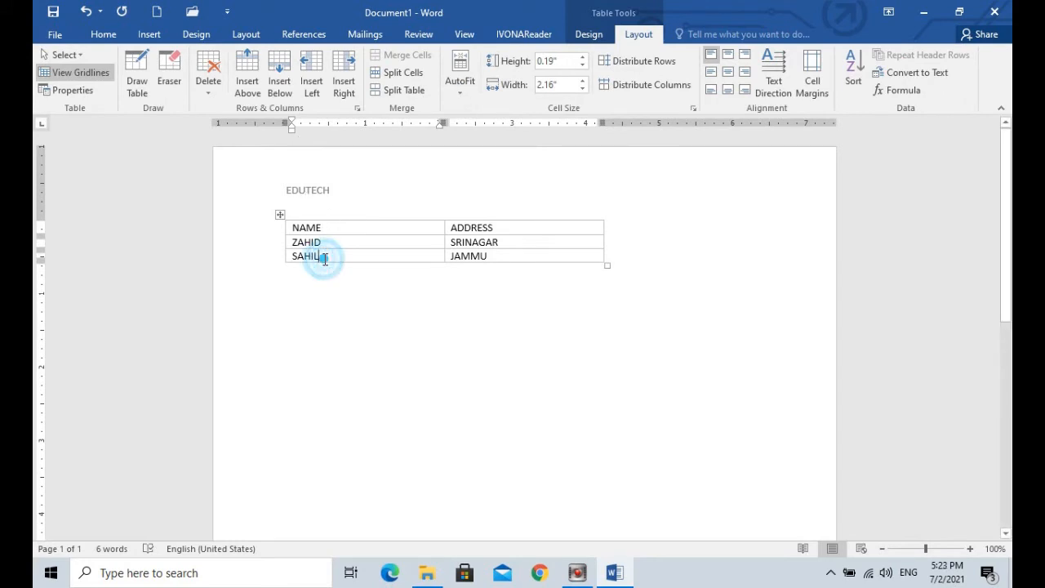
{"action": "left_click", "coordinate": [248, 77]}
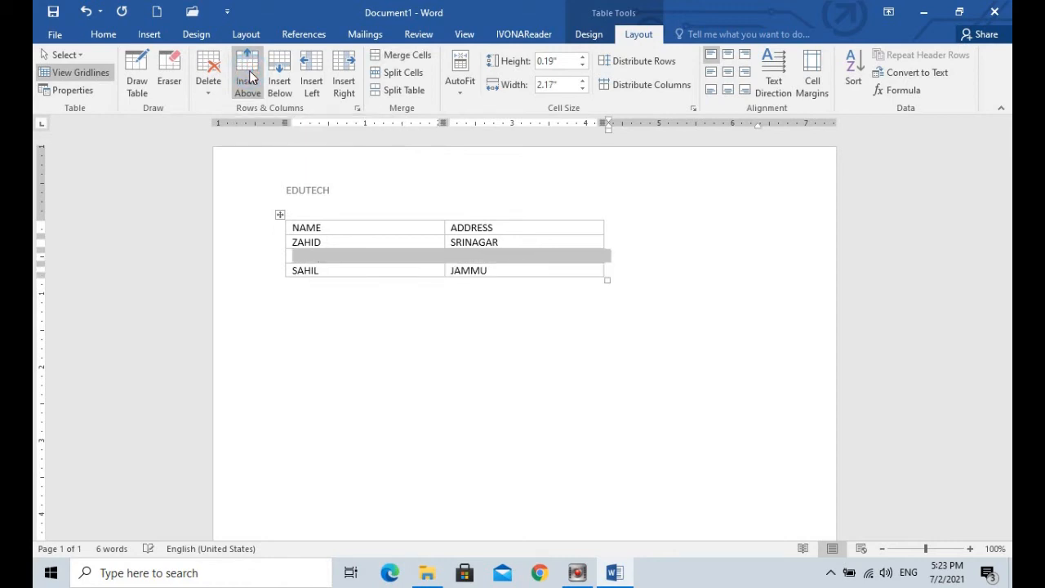
{"action": "left_click", "coordinate": [342, 229]}
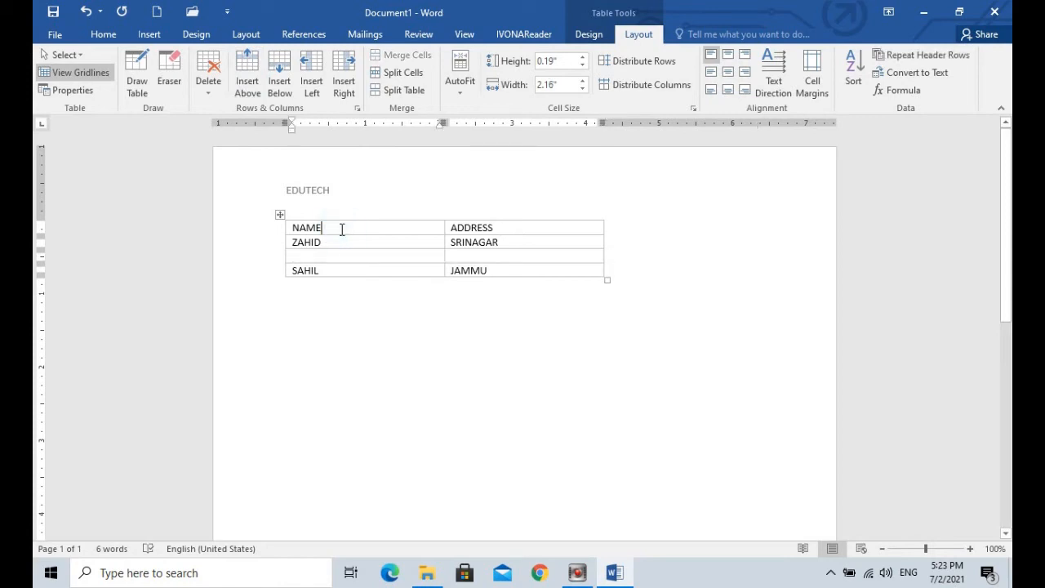
{"action": "left_click", "coordinate": [282, 79]}
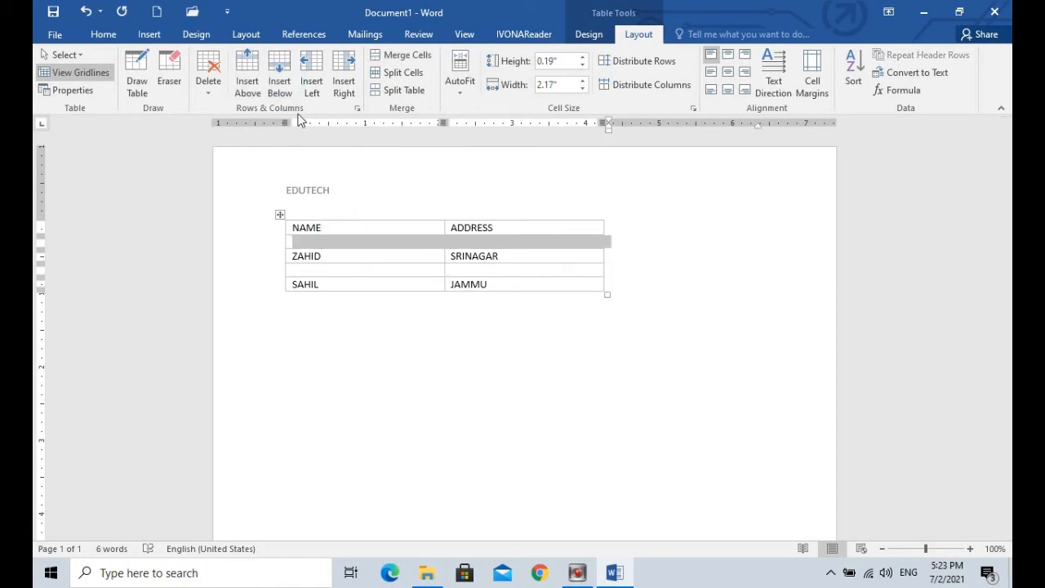
Insert a blank column after the ADDRESS column and another before the NAME column.
{"action": "left_click", "coordinate": [541, 228]}
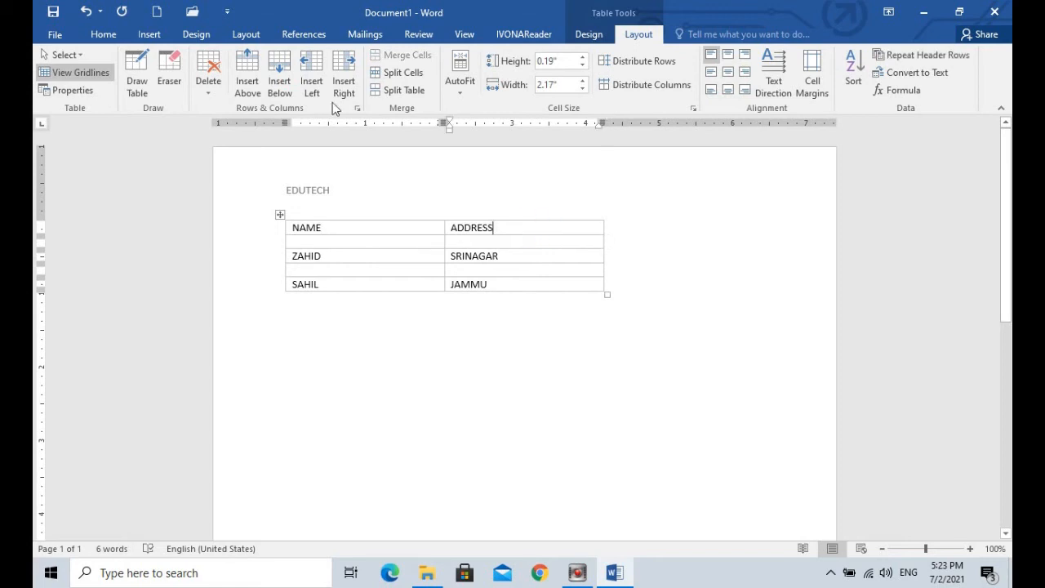
{"action": "left_click", "coordinate": [344, 78]}
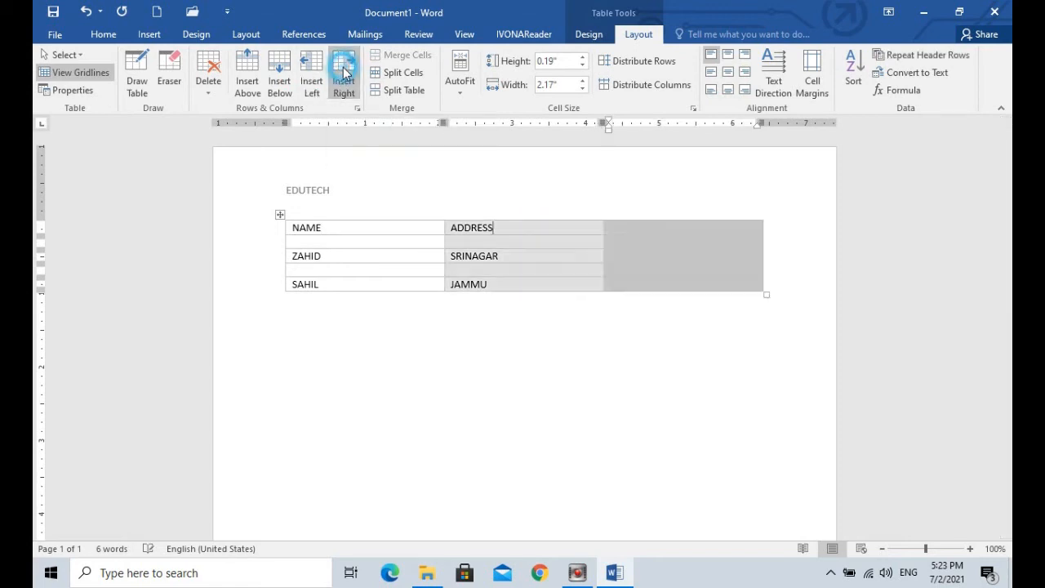
{"action": "left_click", "coordinate": [397, 233]}
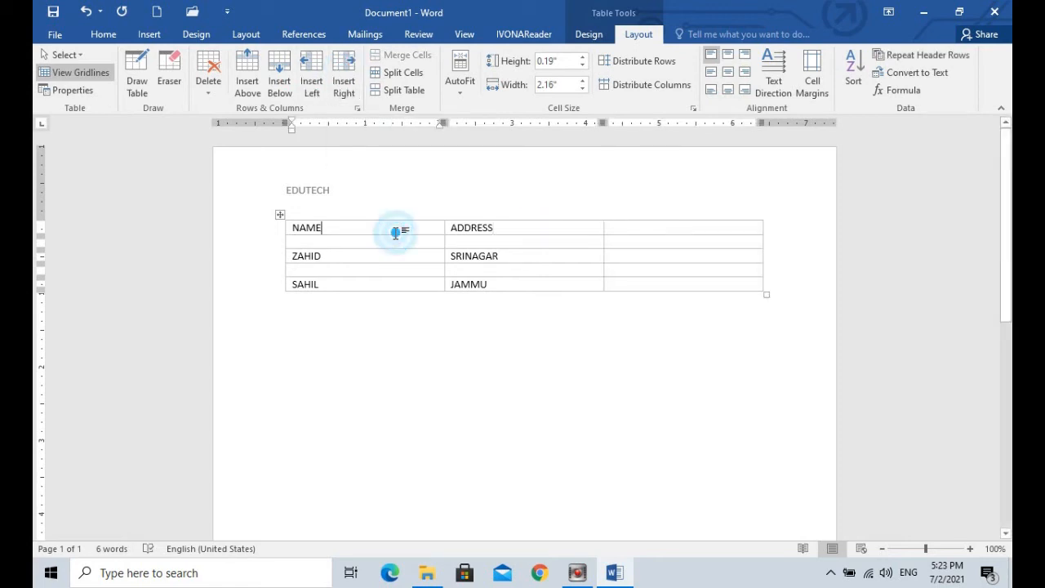
{"action": "left_click", "coordinate": [313, 77]}
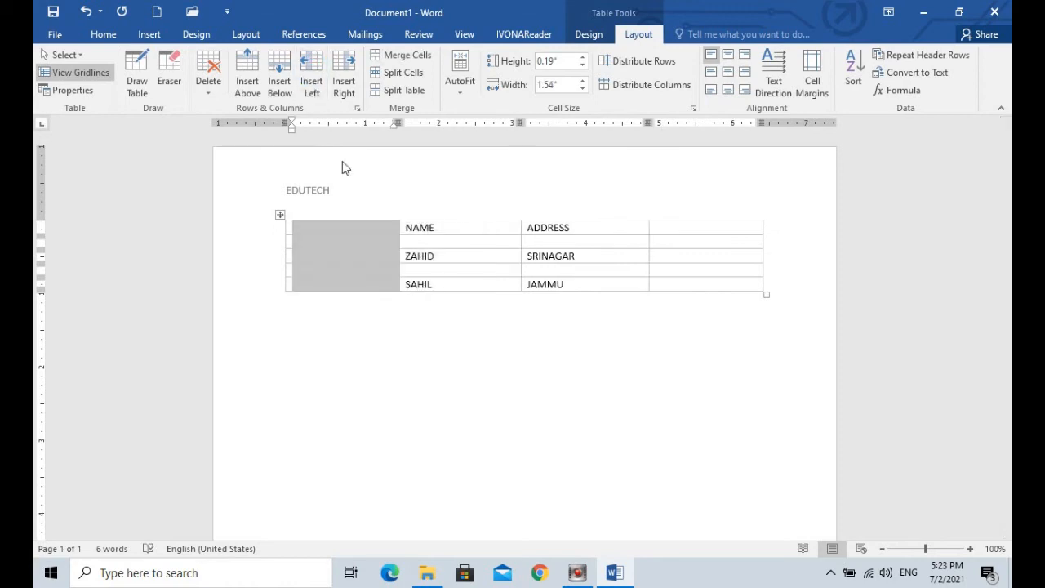
Head the new first column SNO and the new last column CELL NO, and number the rows 1 to 4.
{"action": "left_click", "coordinate": [347, 230]}
{"action": "type", "text": "SNO"}
{"action": "left_click", "coordinate": [702, 233]}
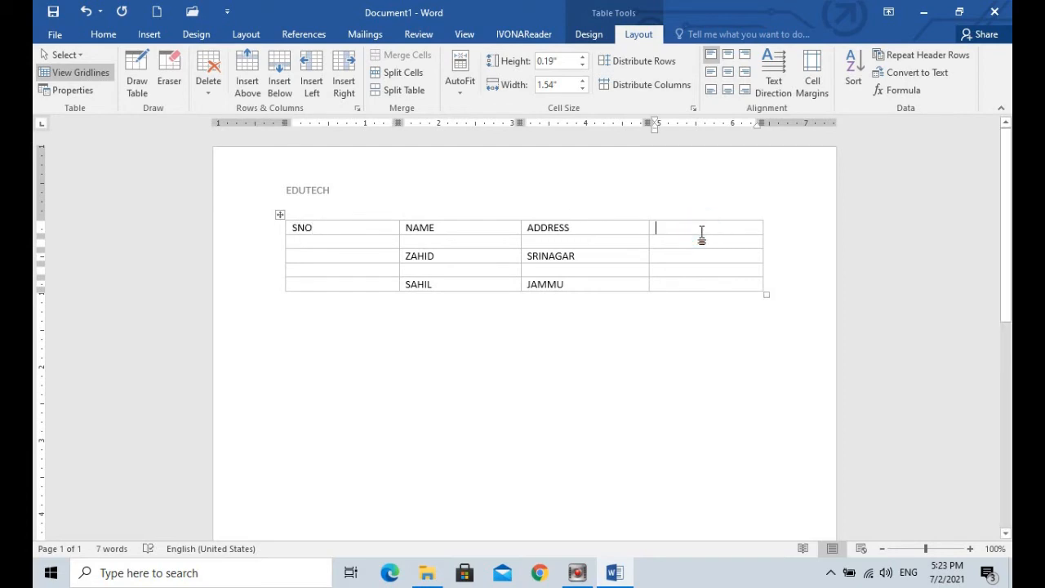
{"action": "type", "text": "CELL NO"}
{"action": "left_click", "coordinate": [279, 215]}
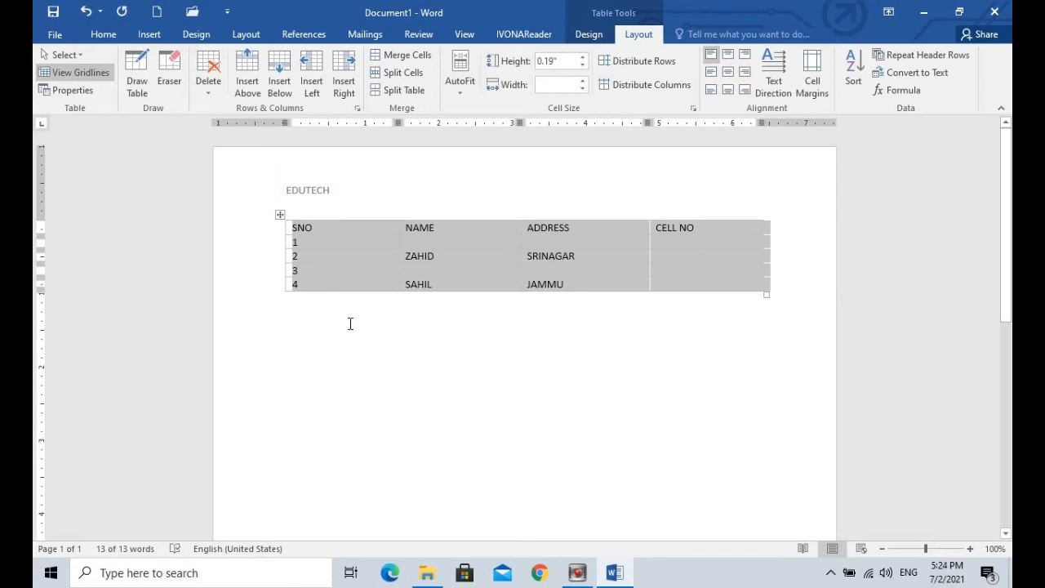
{"action": "left_click", "coordinate": [387, 329]}
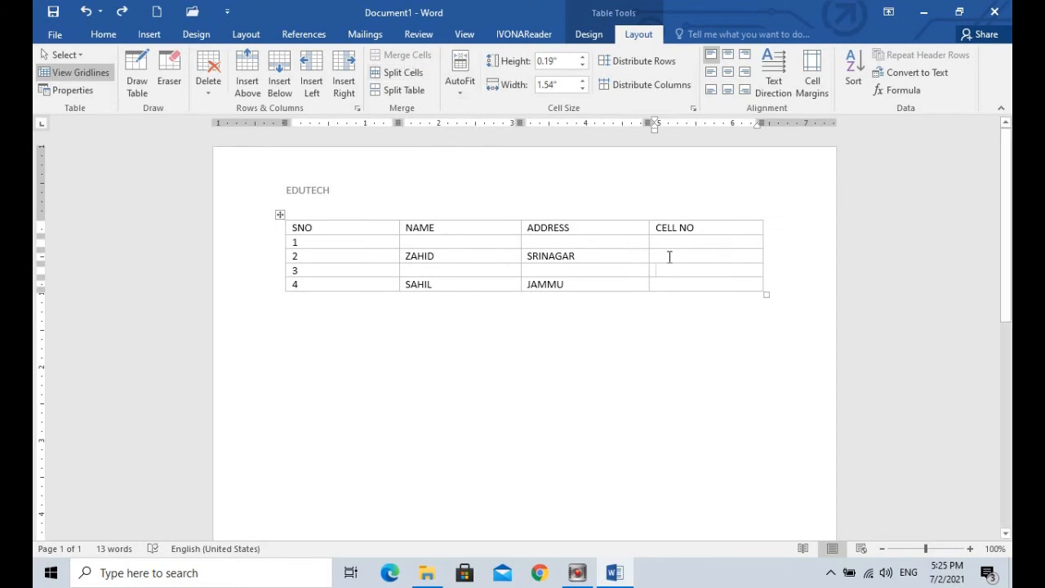
Merge the CELL NO cells of rows 2 and 3 into one cell, and undo the merge.
{"action": "left_click_drag", "start_coordinate": [677, 257], "coordinate": [677, 274]}
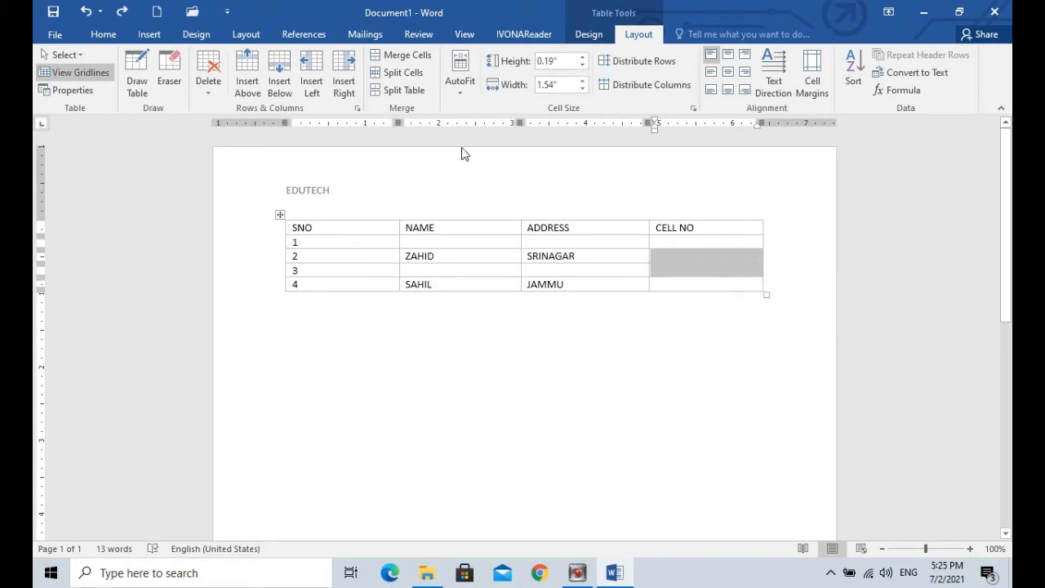
{"action": "left_click", "coordinate": [406, 54]}
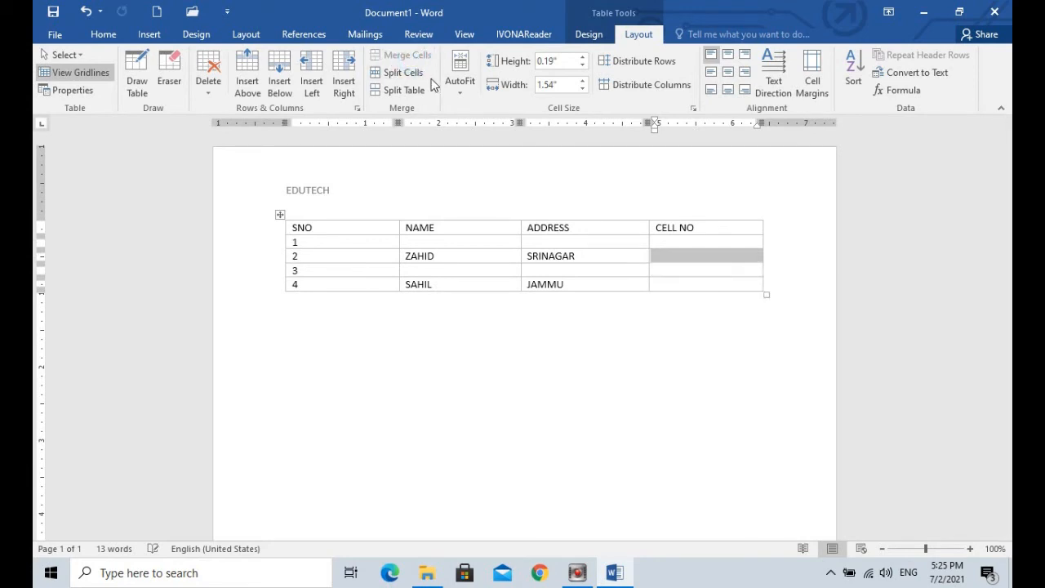
{"action": "left_click", "coordinate": [620, 267]}
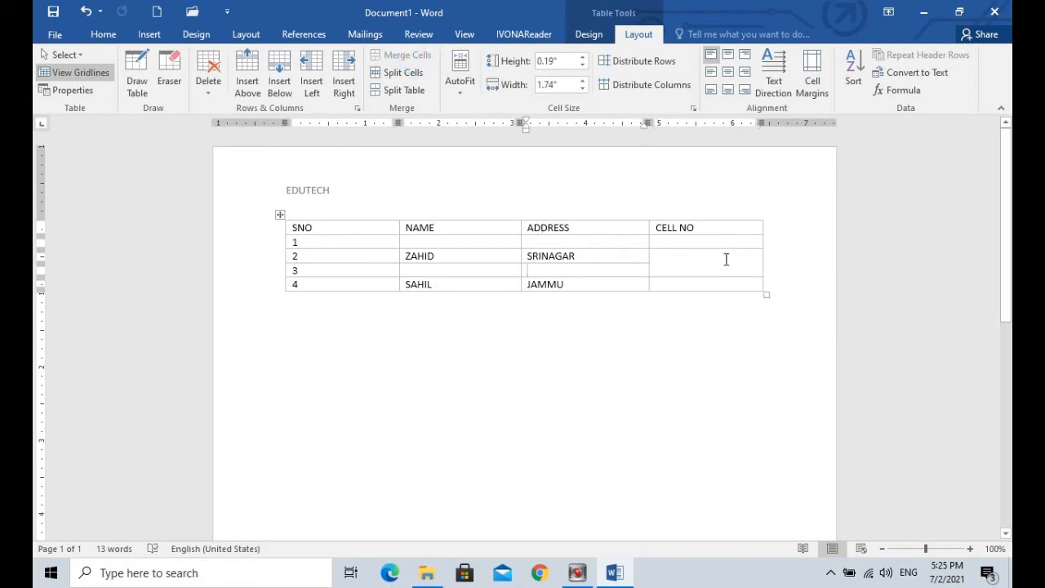
{"action": "left_click", "coordinate": [660, 262]}
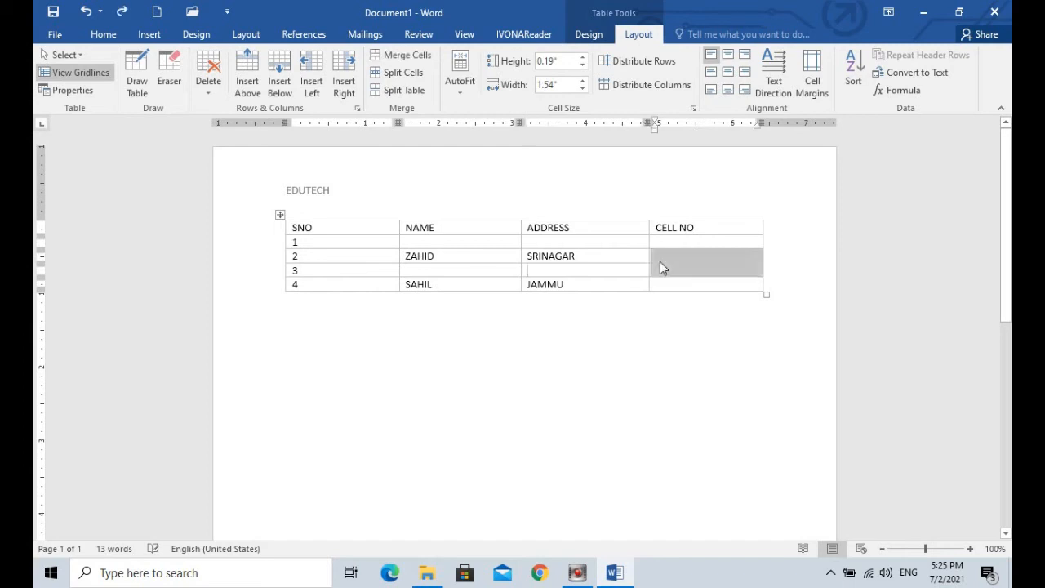
{"action": "left_click", "coordinate": [687, 258]}
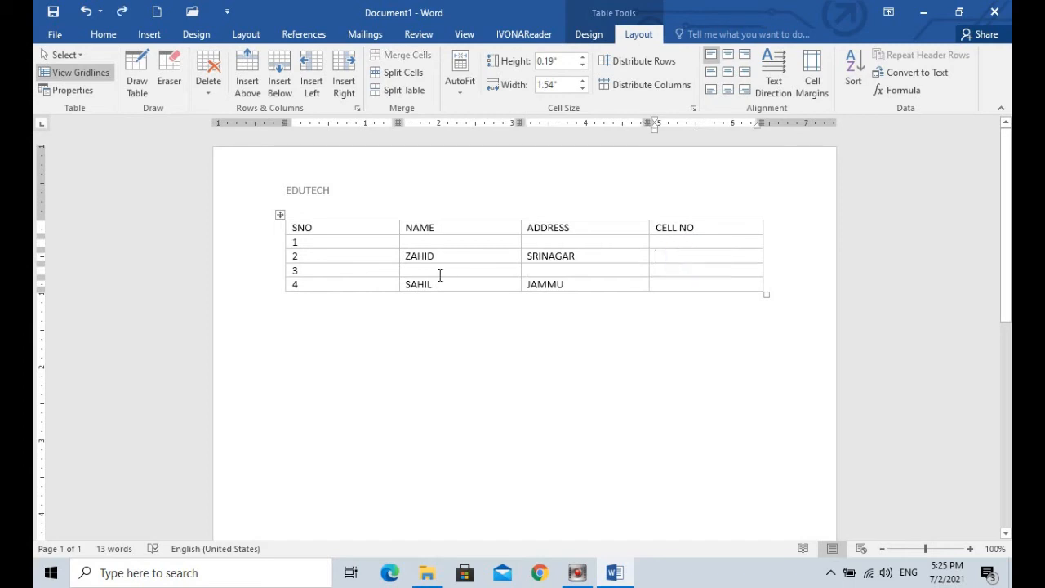
{"action": "left_click", "coordinate": [713, 257]}
Split the CELL NO cell of row 4 into 2 columns and 2 rows.
{"action": "left_click", "coordinate": [699, 282]}
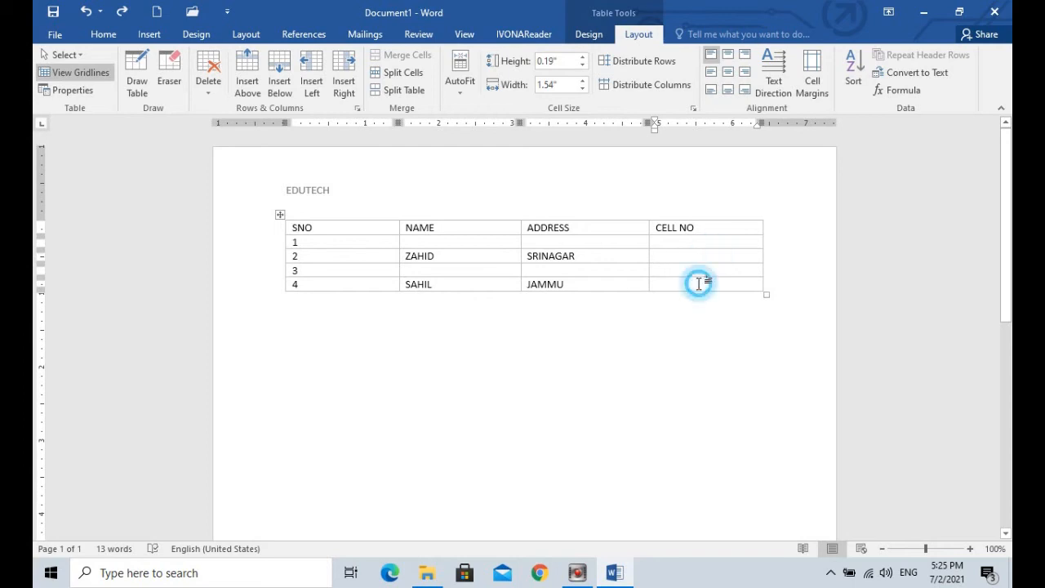
{"action": "left_click", "coordinate": [395, 73]}
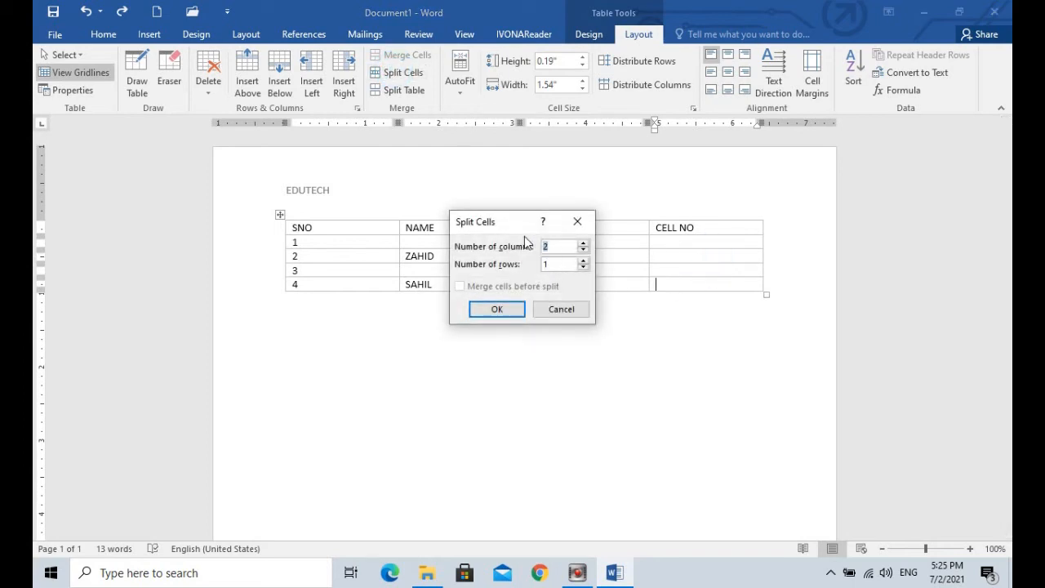
{"action": "left_click_drag", "start_coordinate": [511, 224], "coordinate": [477, 175]}
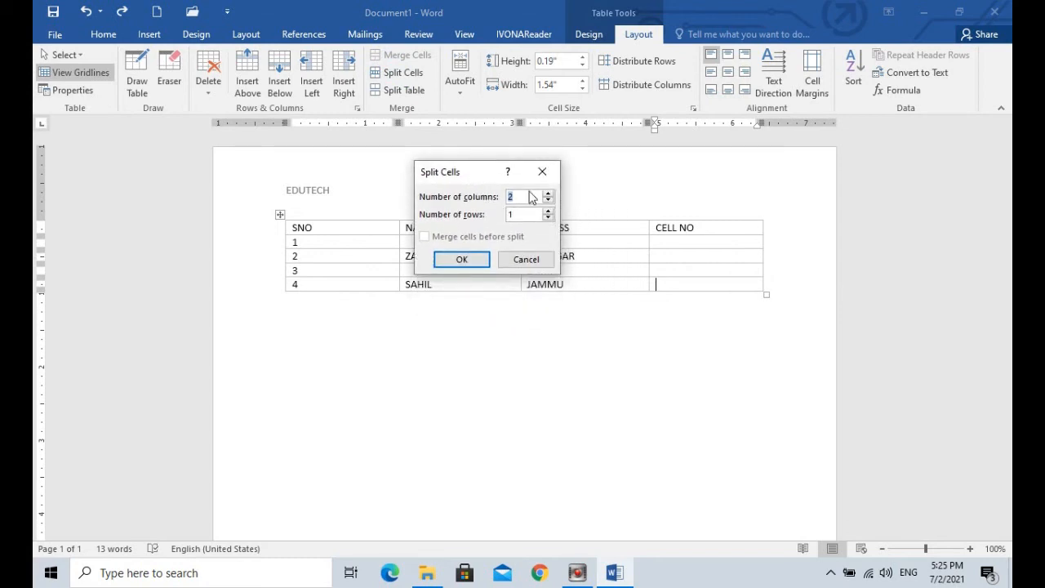
{"action": "left_click", "coordinate": [511, 200]}
{"action": "double_click", "coordinate": [509, 214]}
{"action": "left_click", "coordinate": [463, 259]}
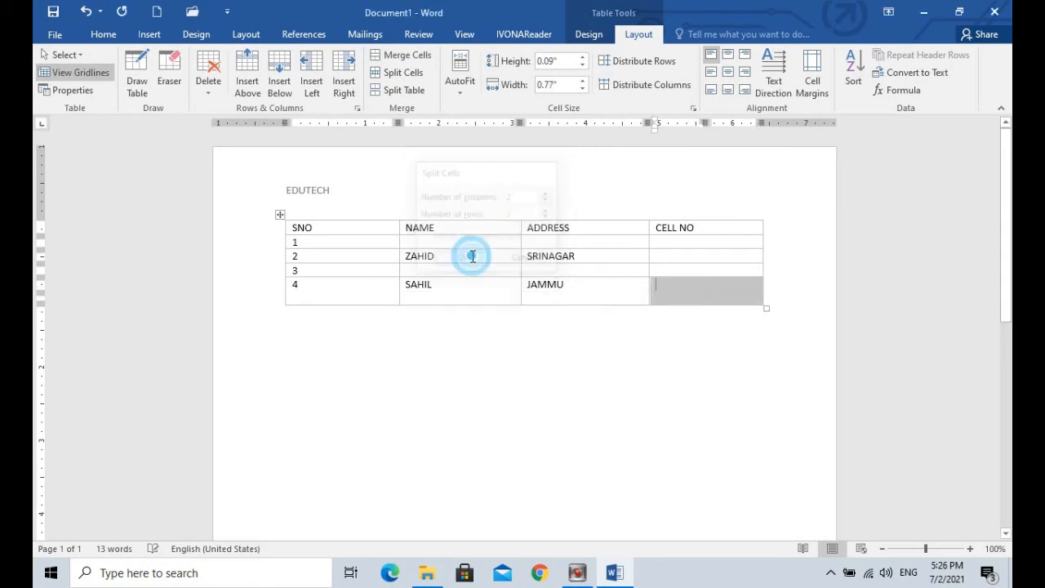
Enter 1 and 2 side by side in both rows of the split CELL NO cell.
{"action": "left_click", "coordinate": [718, 297]}
{"action": "left_click", "coordinate": [714, 286]}
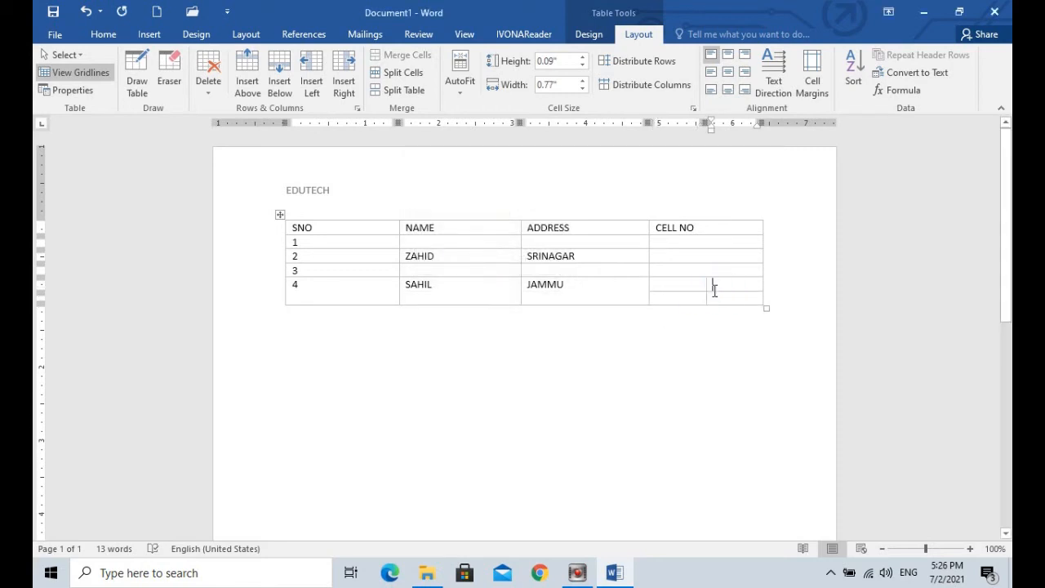
{"action": "left_click", "coordinate": [686, 286]}
{"action": "type", "text": "1"}
{"action": "key", "text": "Tab"}
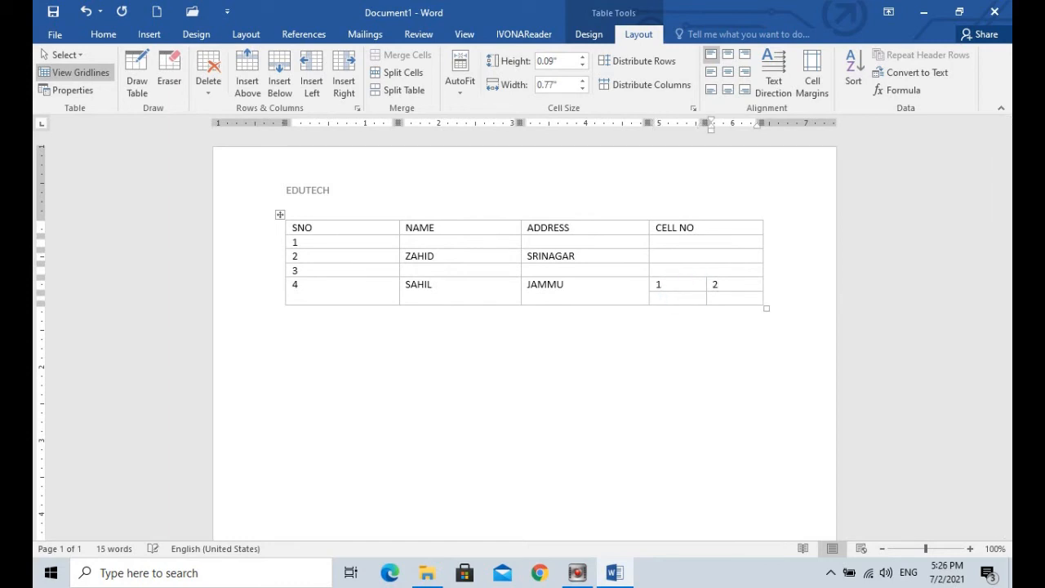
{"action": "key", "text": "Left"}
{"action": "key", "text": "Right"}
{"action": "left_click", "coordinate": [727, 294]}
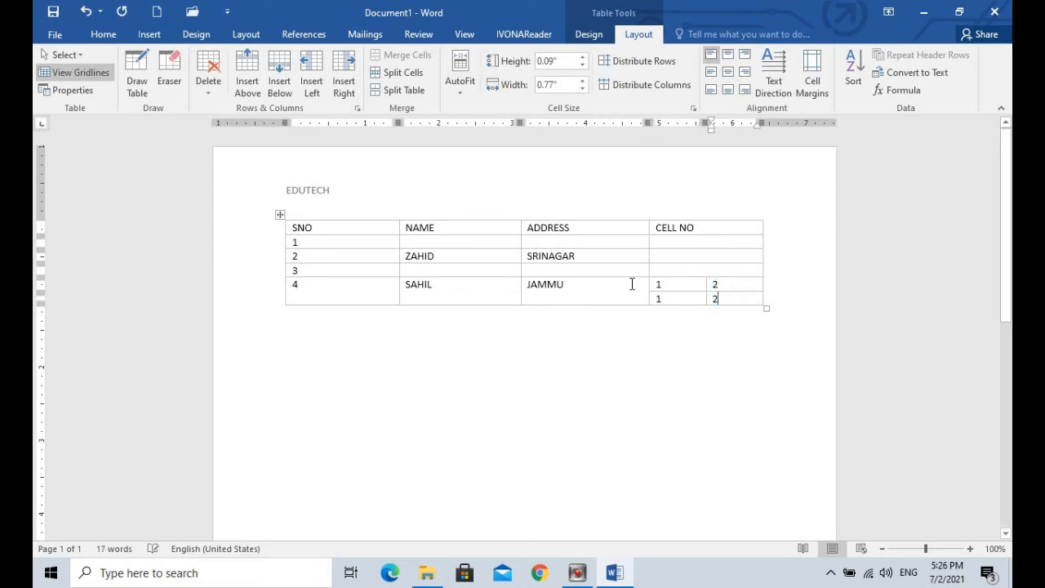
{"action": "left_click", "coordinate": [672, 299]}
{"action": "left_click", "coordinate": [690, 284]}
{"action": "left_click_drag", "start_coordinate": [690, 285], "coordinate": [742, 306]}
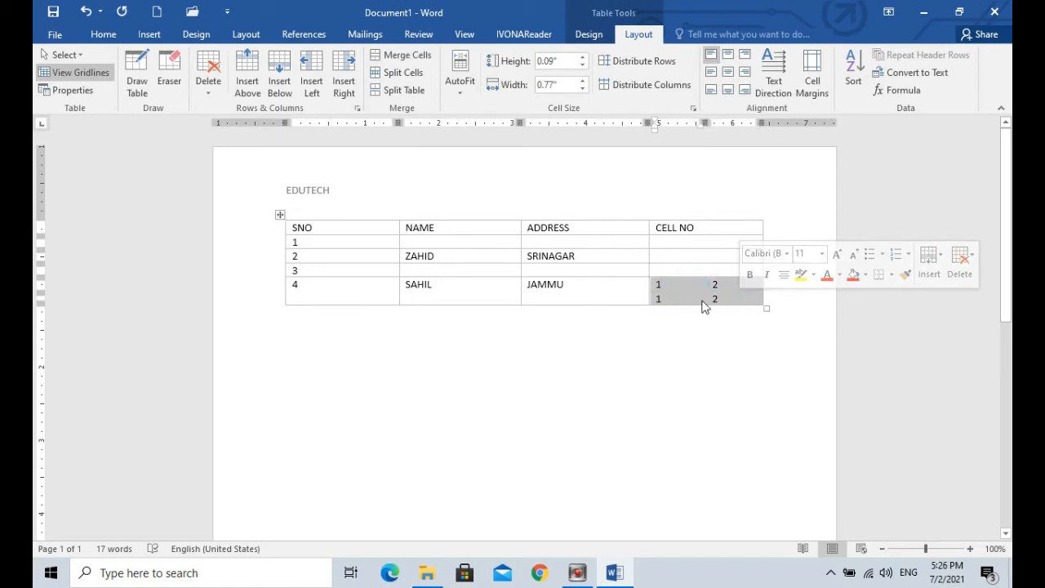
{"action": "left_click", "coordinate": [614, 290]}
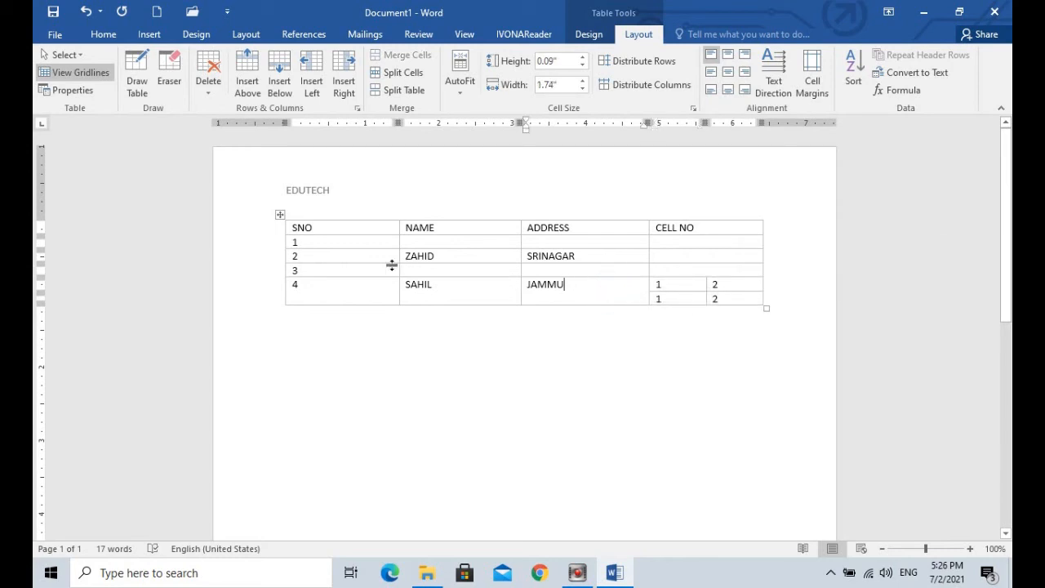
Split the table at row 2 so that rows 2 to 4 form a separate lower table.
{"action": "left_click", "coordinate": [338, 258]}
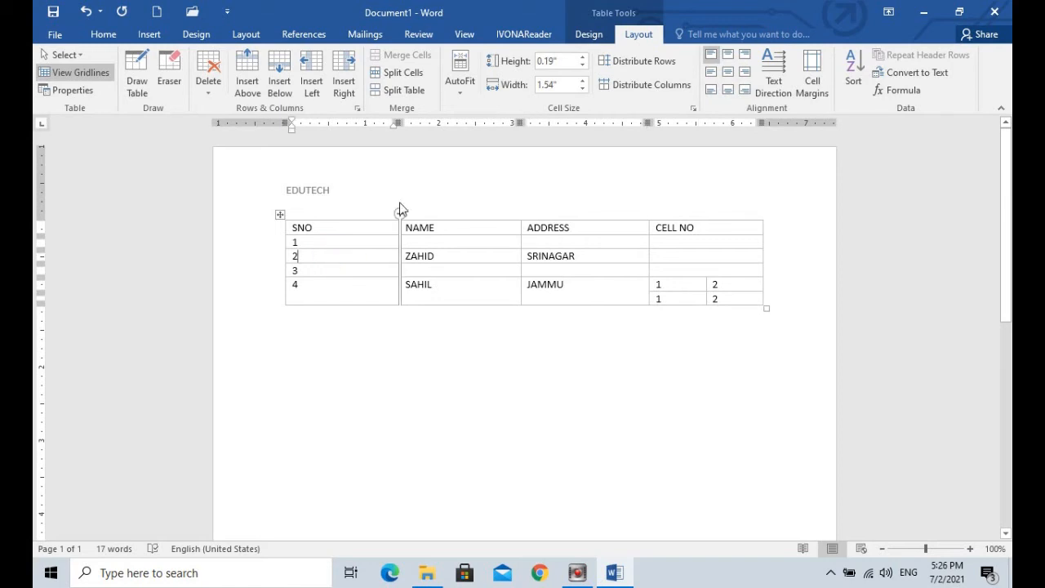
{"action": "left_click", "coordinate": [398, 88]}
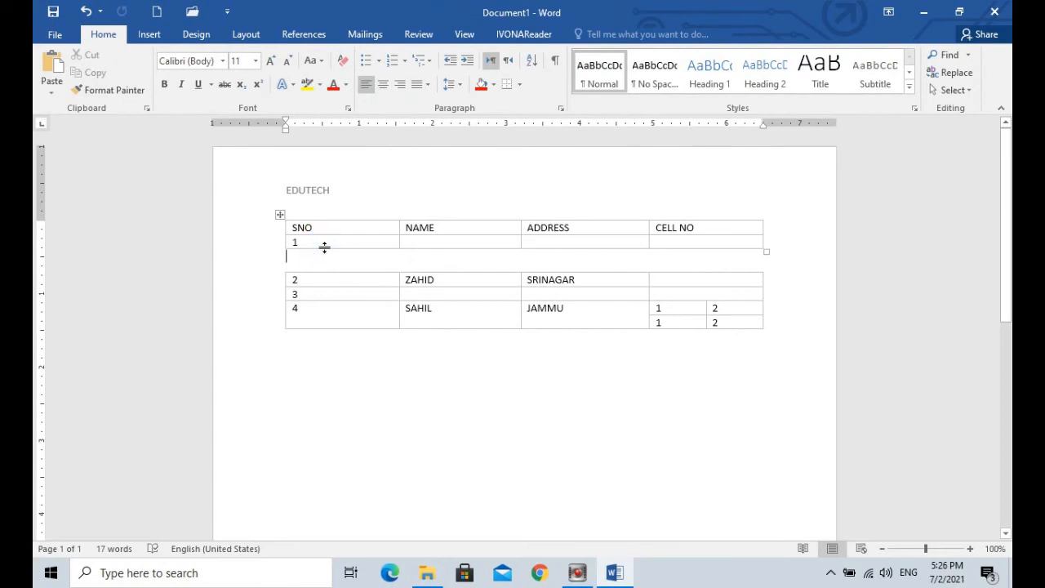
{"action": "left_click", "coordinate": [329, 296]}
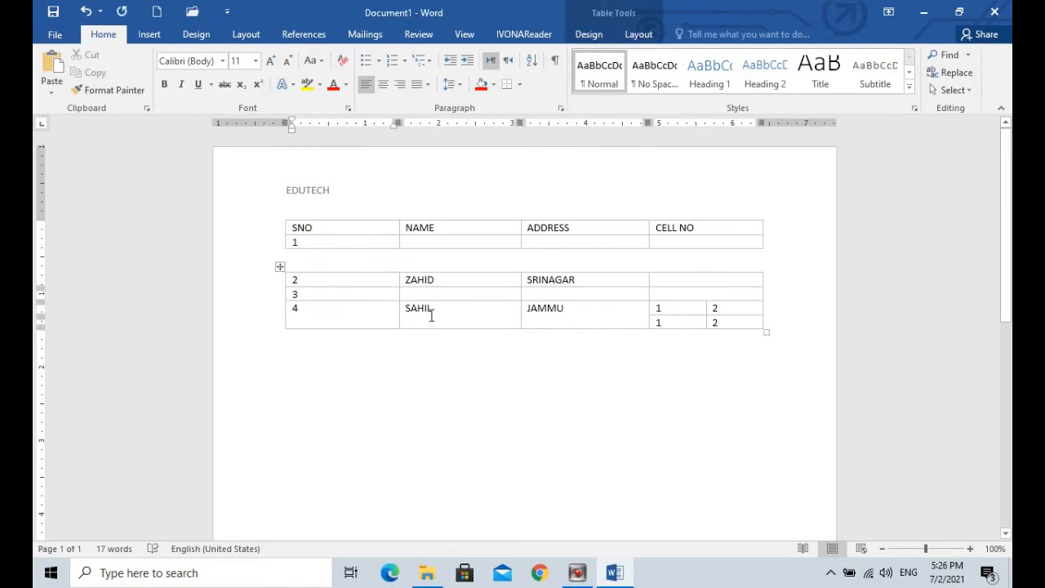
{"action": "left_click", "coordinate": [500, 296]}
{"action": "left_click", "coordinate": [583, 279]}
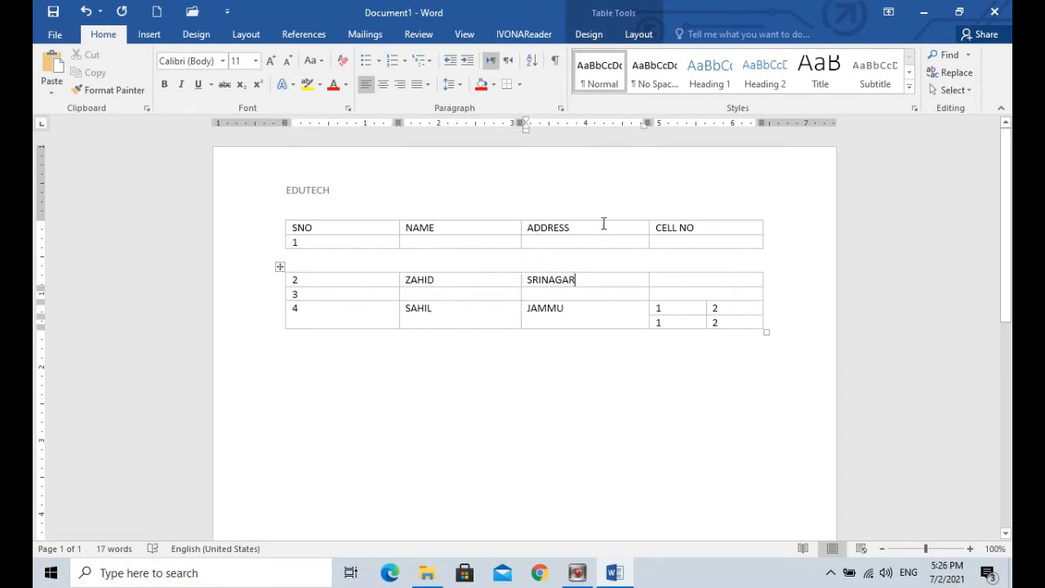
Insert a nested table with 5 columns and 2 rows, using fixed column width set to Auto, inside the SRINAGAR cell.
{"action": "left_click", "coordinate": [642, 36]}
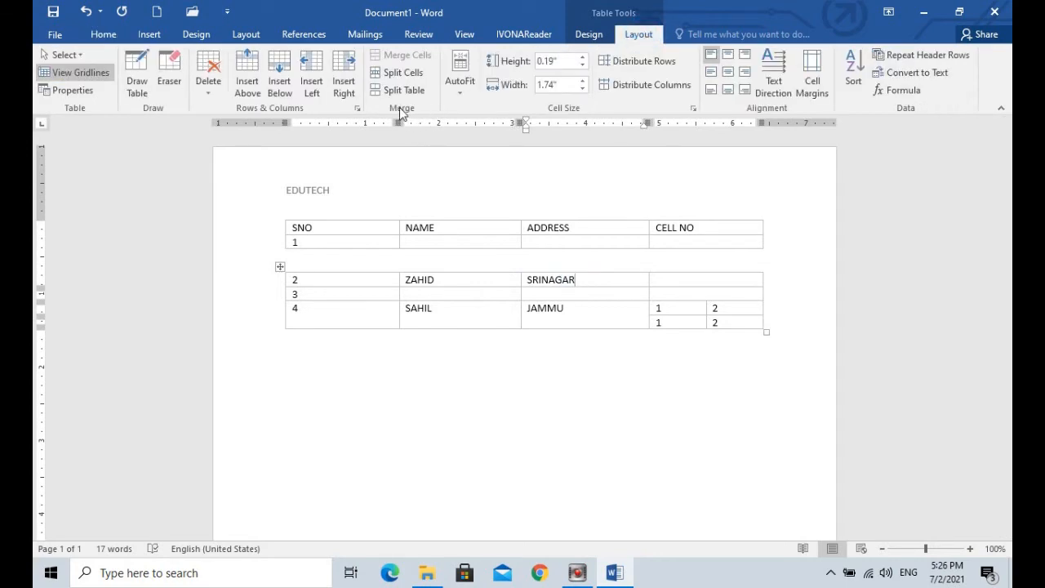
{"action": "left_click", "coordinate": [463, 90]}
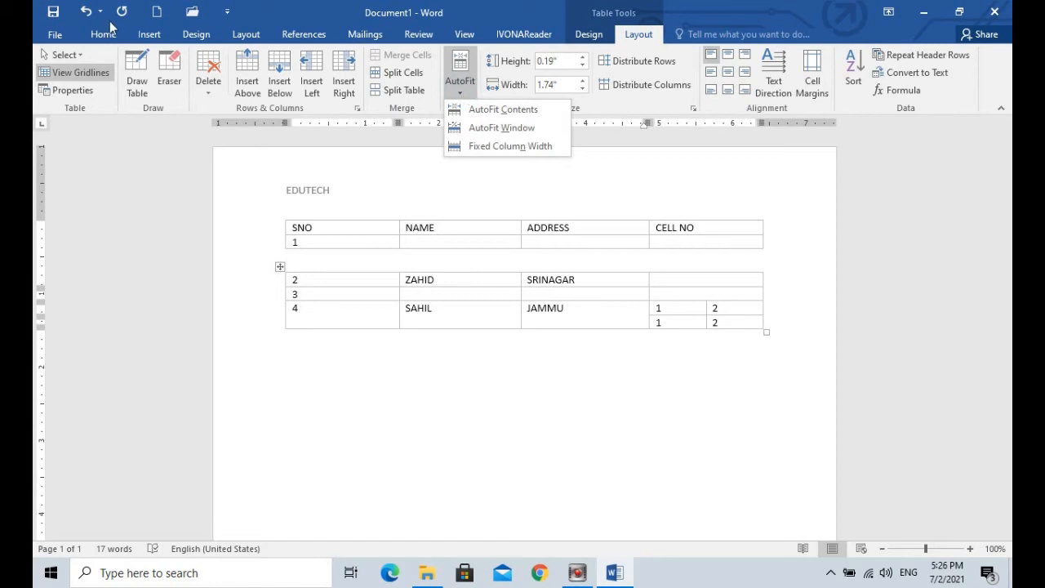
{"action": "left_click", "coordinate": [147, 36]}
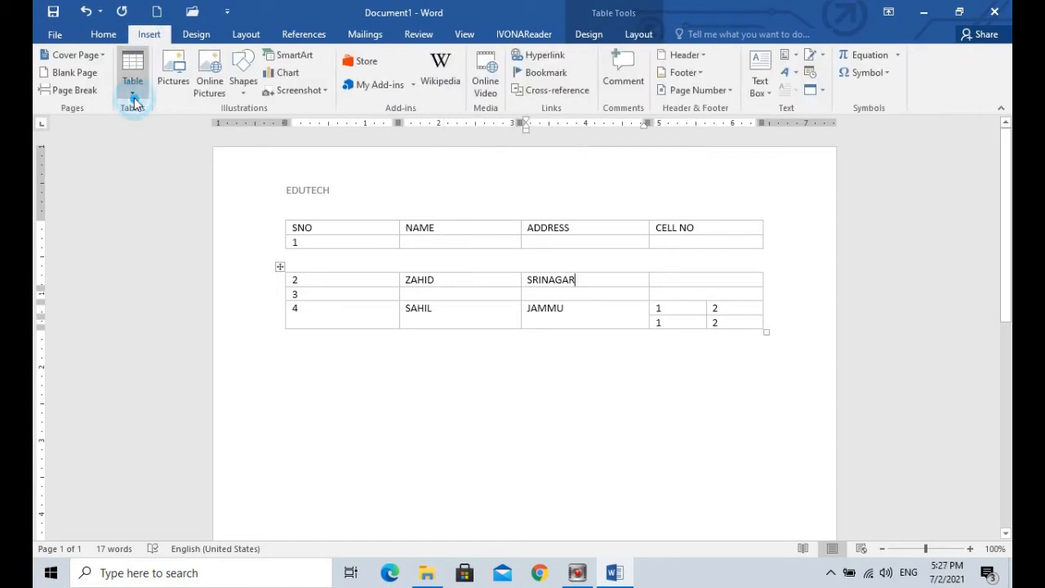
{"action": "left_click", "coordinate": [132, 89]}
{"action": "left_click", "coordinate": [187, 249]}
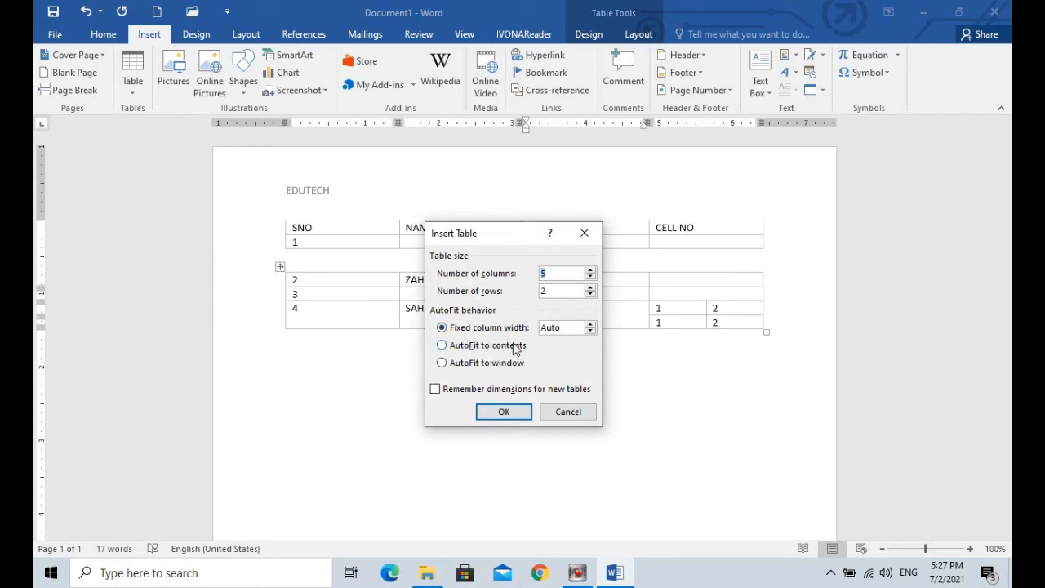
{"action": "left_click", "coordinate": [497, 412]}
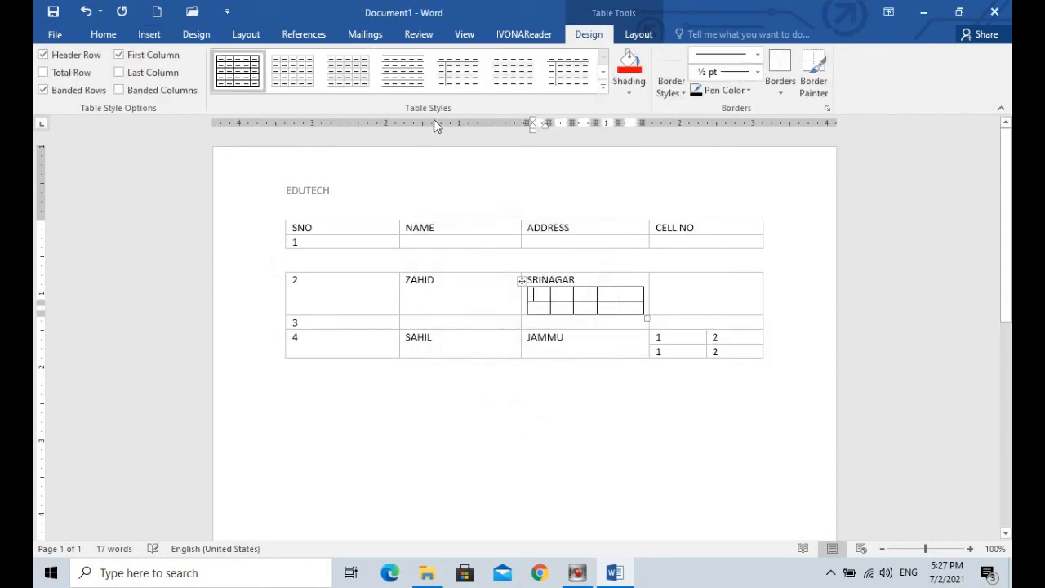
{"action": "left_click", "coordinate": [645, 36]}
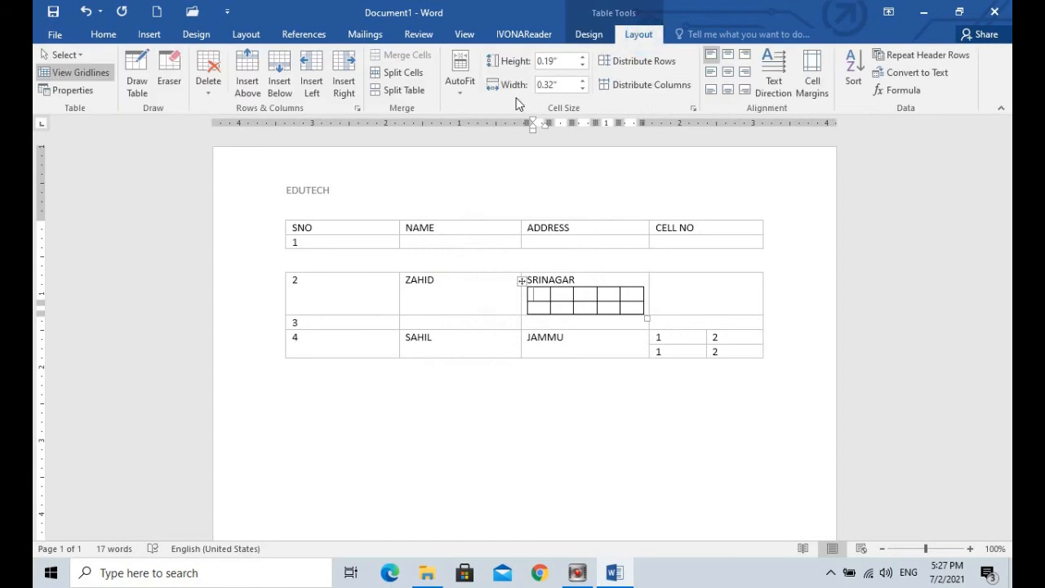
{"action": "left_click", "coordinate": [524, 382]}
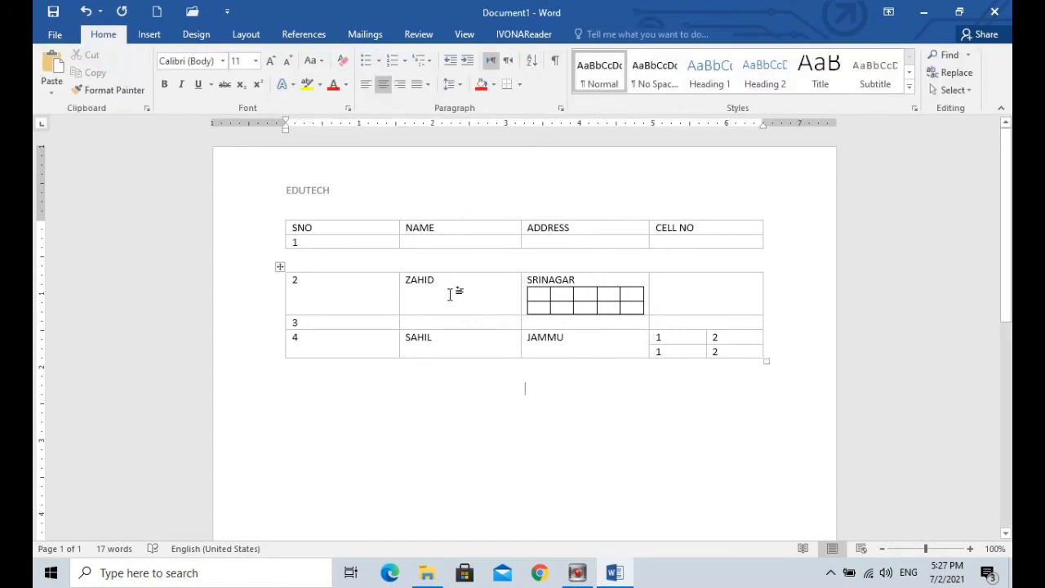
Examine the AutoFit options for the lower table with the ZAHID cell active.
{"action": "left_click", "coordinate": [504, 285]}
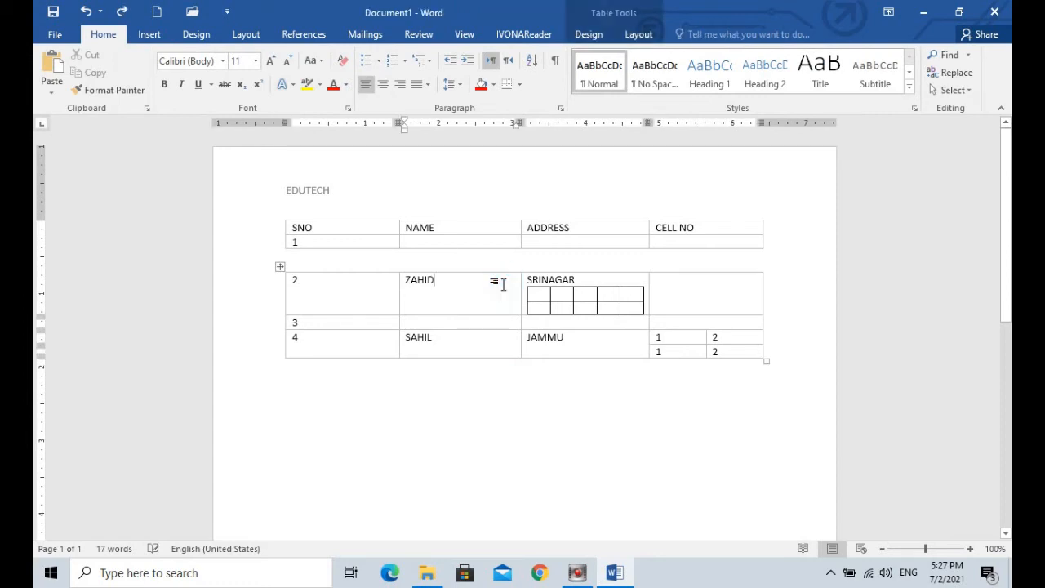
{"action": "left_click", "coordinate": [637, 36]}
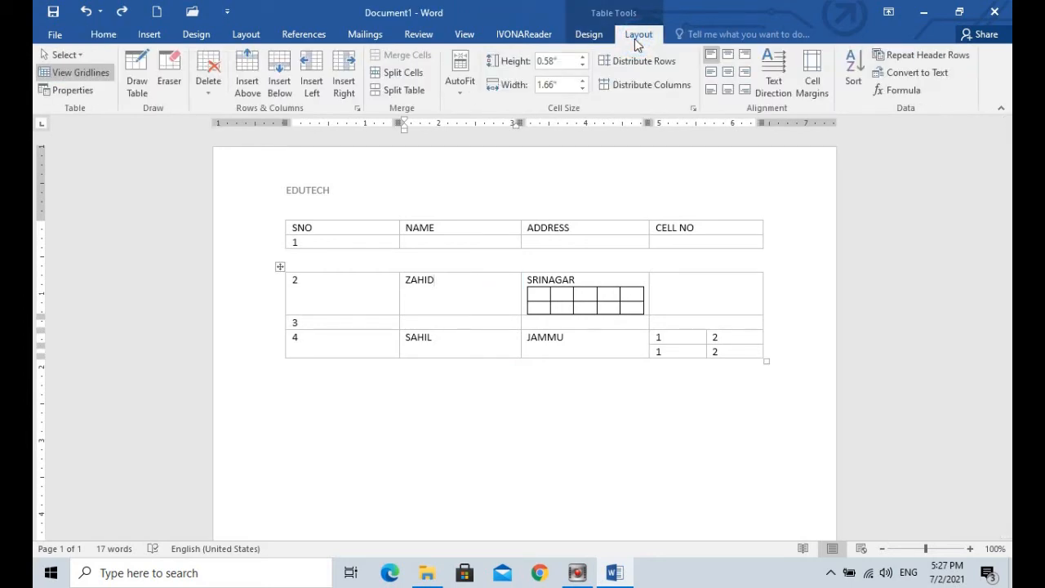
{"action": "left_click", "coordinate": [460, 81]}
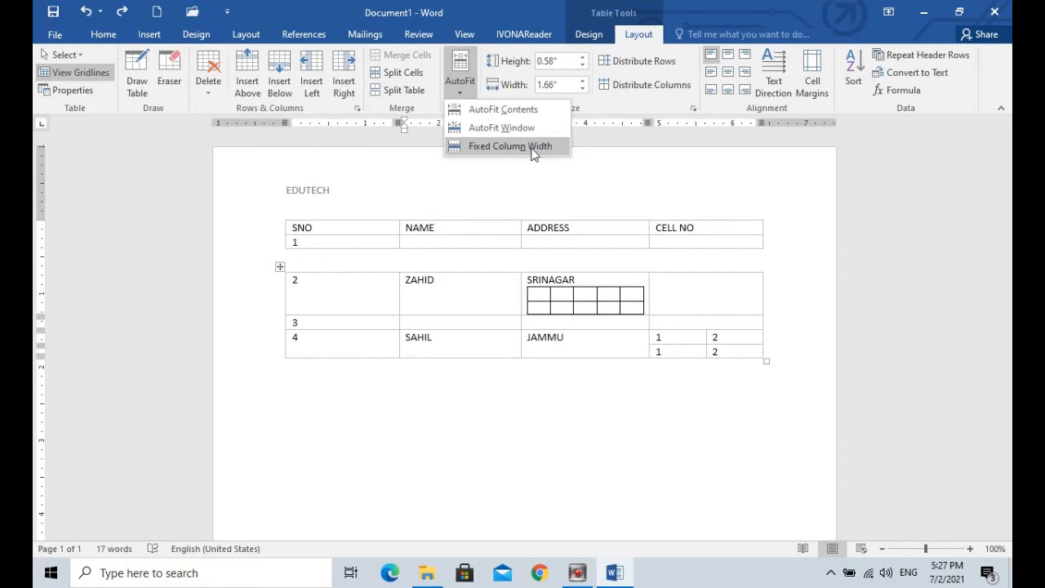
{"action": "left_click", "coordinate": [479, 294]}
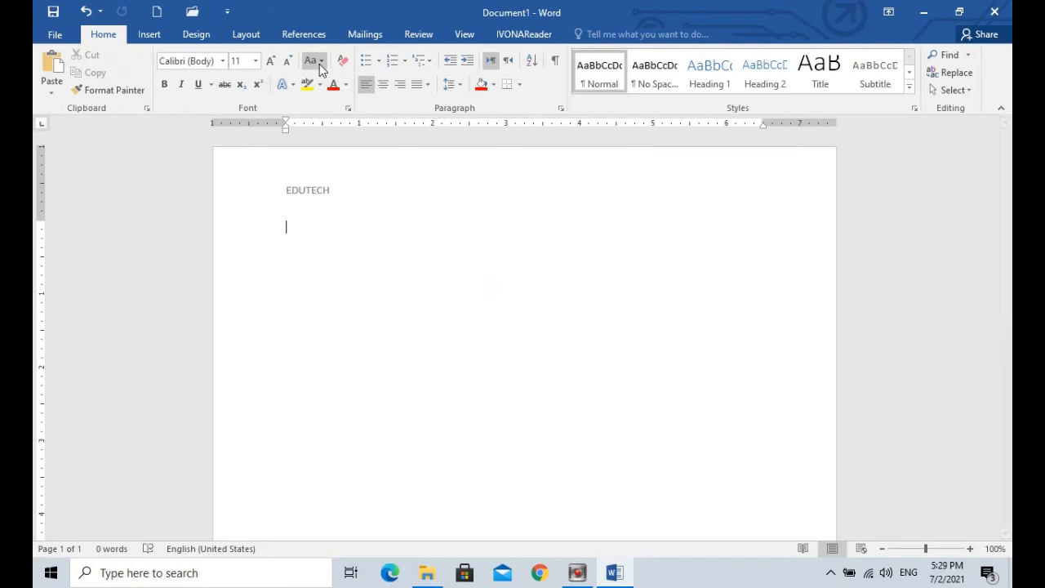
Create a table with three columns and four rows in the empty document, and distribute its rows and columns evenly.
{"action": "left_click", "coordinate": [155, 36]}
{"action": "left_click", "coordinate": [132, 72]}
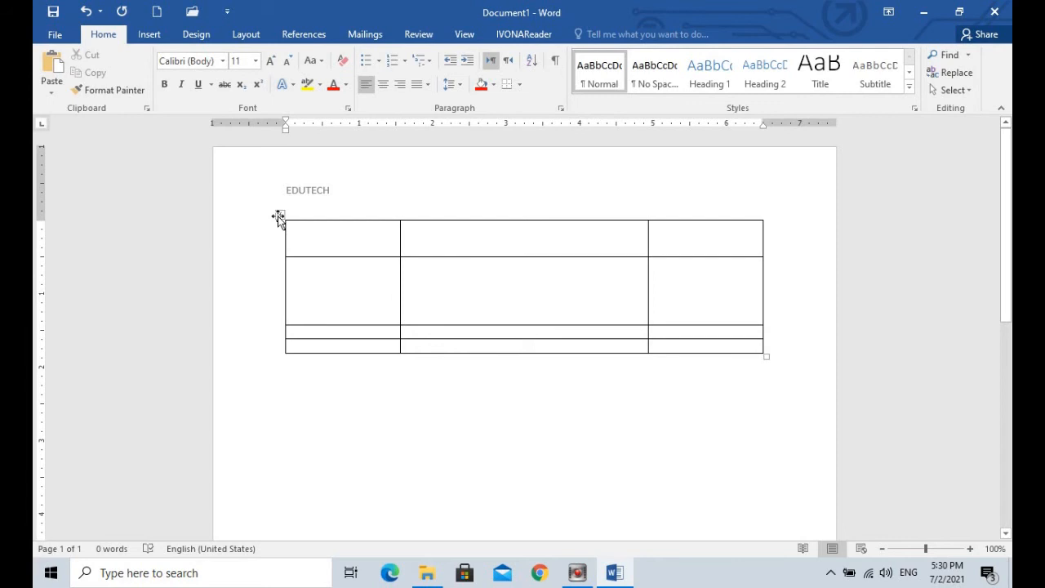
{"action": "left_click", "coordinate": [278, 218]}
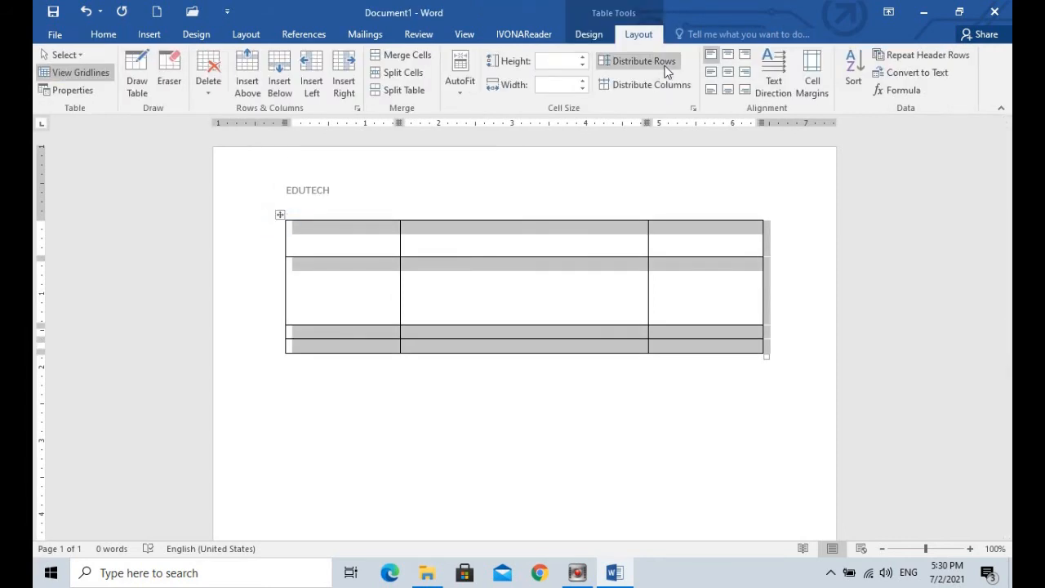
{"action": "left_click", "coordinate": [666, 71]}
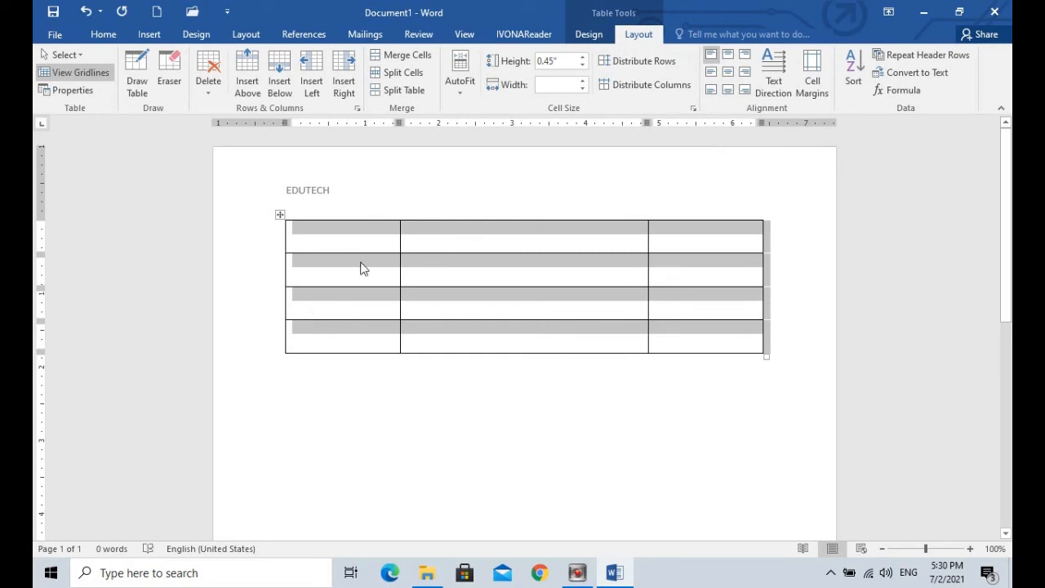
{"action": "left_click", "coordinate": [638, 88]}
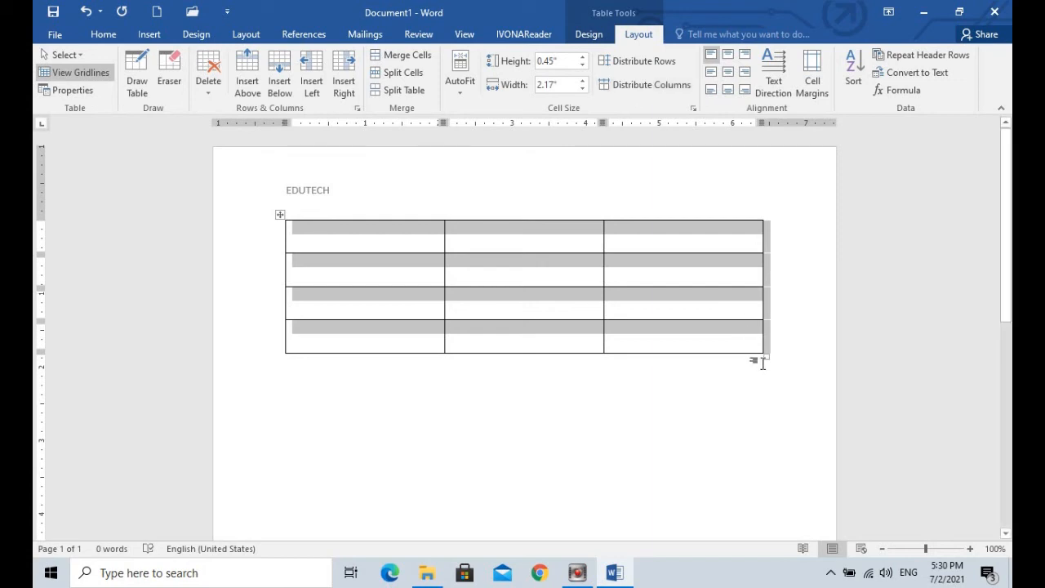
Resize the whole table freehand until its cells are about 0.59" high and 2.15" wide.
{"action": "left_click_drag", "start_coordinate": [766, 359], "coordinate": [622, 276]}
{"action": "left_click_drag", "start_coordinate": [745, 270], "coordinate": [772, 330]}
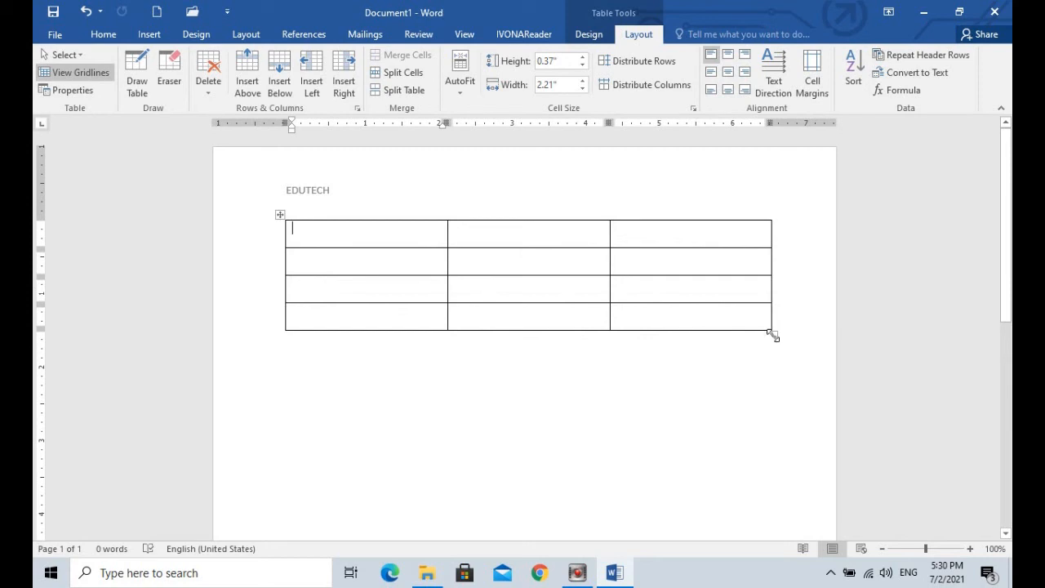
{"action": "left_click_drag", "start_coordinate": [773, 334], "coordinate": [759, 396]}
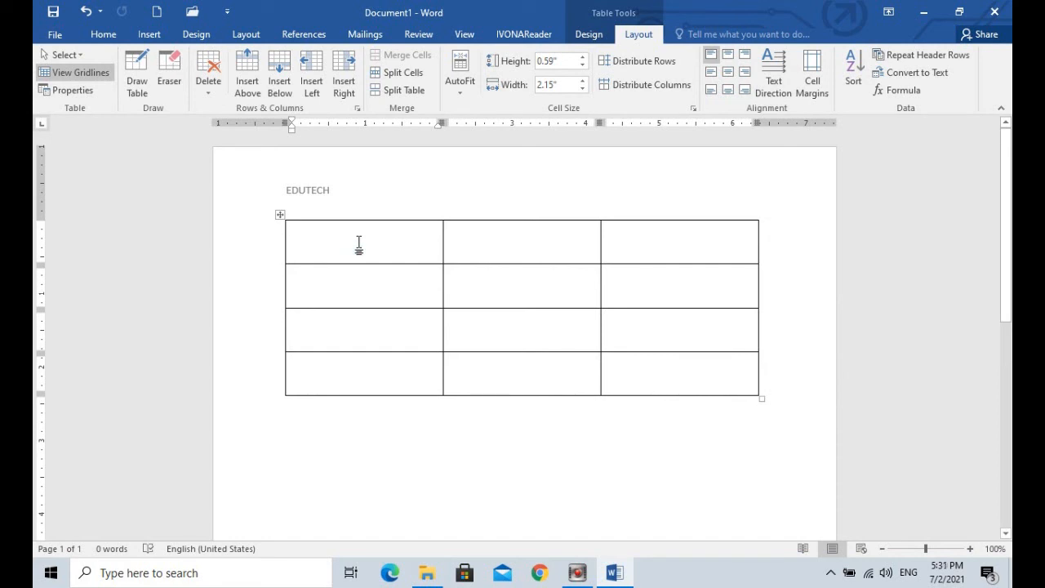
Enter TEXT in the first cell, try the different top, center and bottom cell alignments on it, and set it to Align Center.
{"action": "type", "text": "TES"}
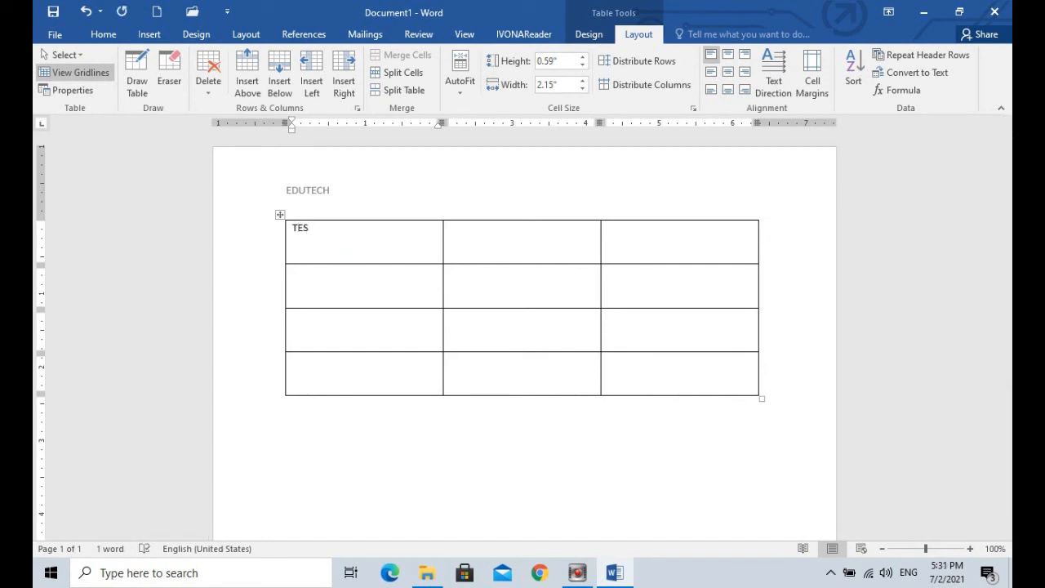
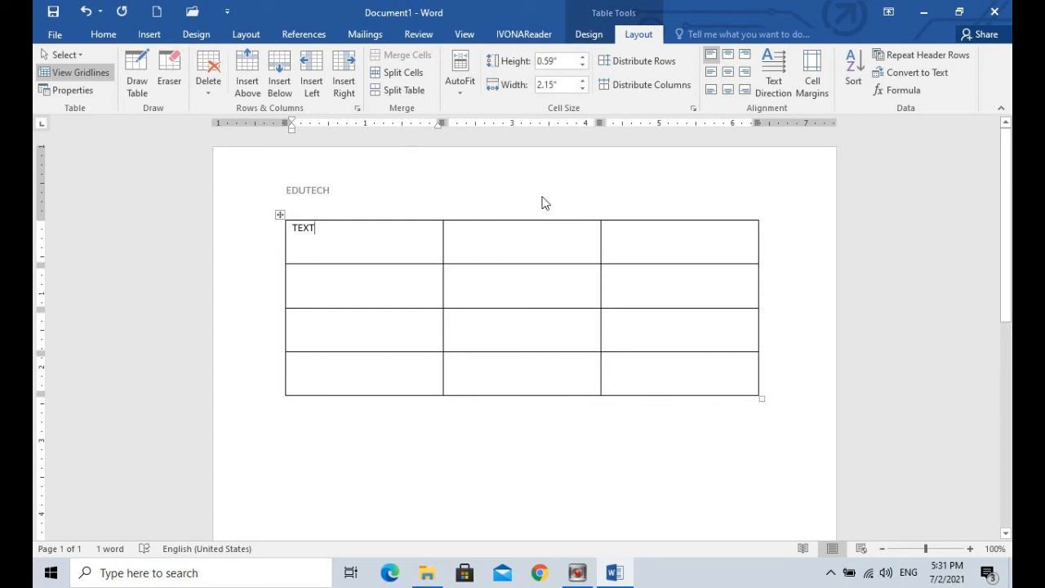
{"action": "left_click", "coordinate": [728, 55]}
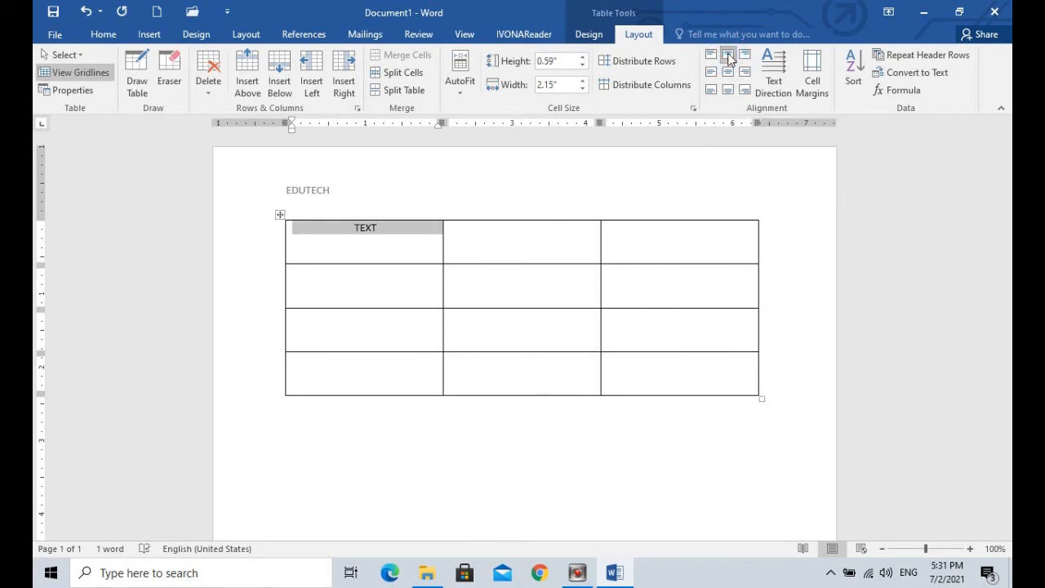
{"action": "left_click", "coordinate": [745, 55]}
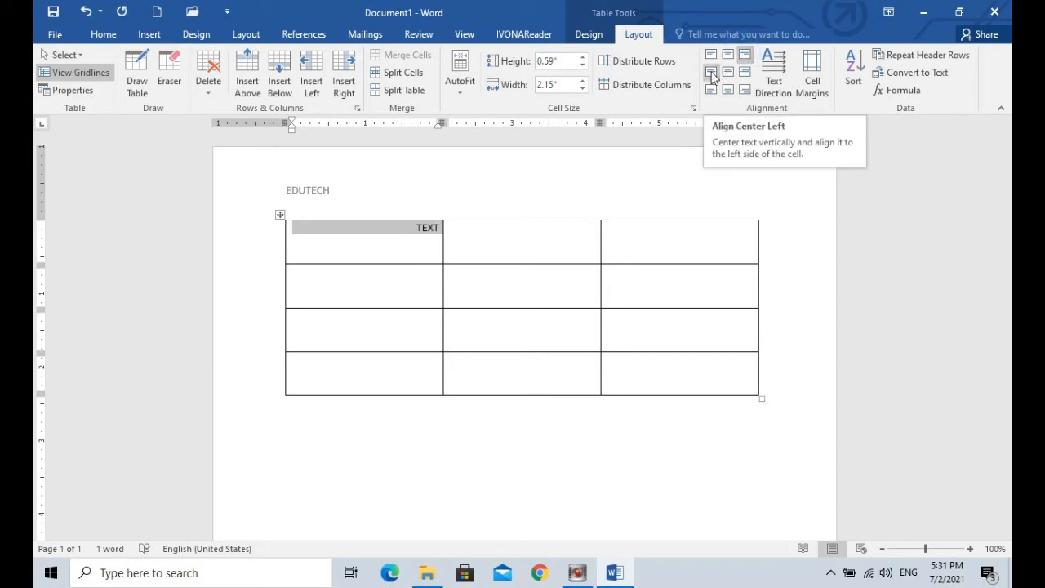
{"action": "left_click", "coordinate": [711, 73]}
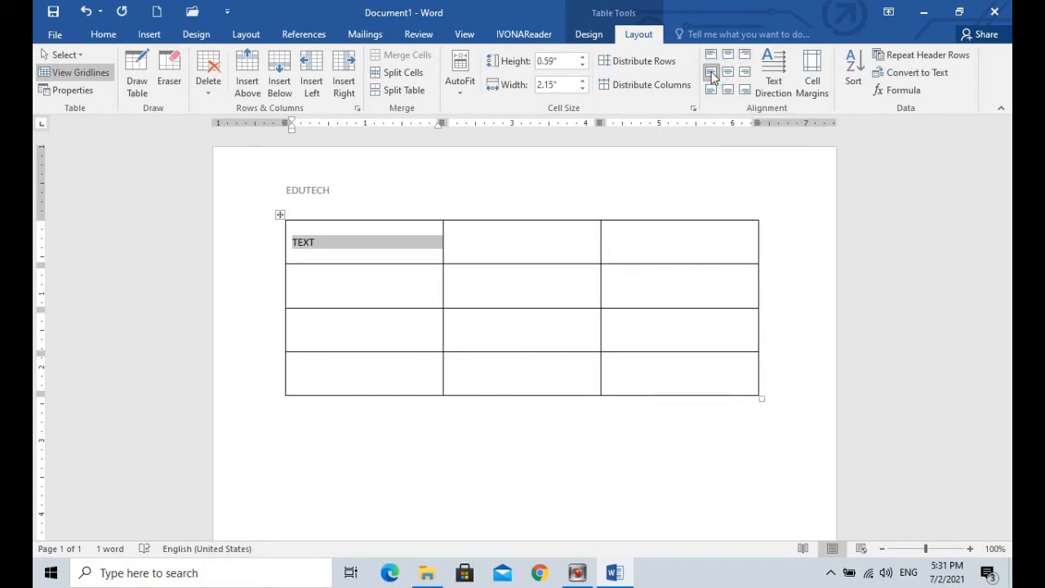
{"action": "left_click", "coordinate": [727, 73]}
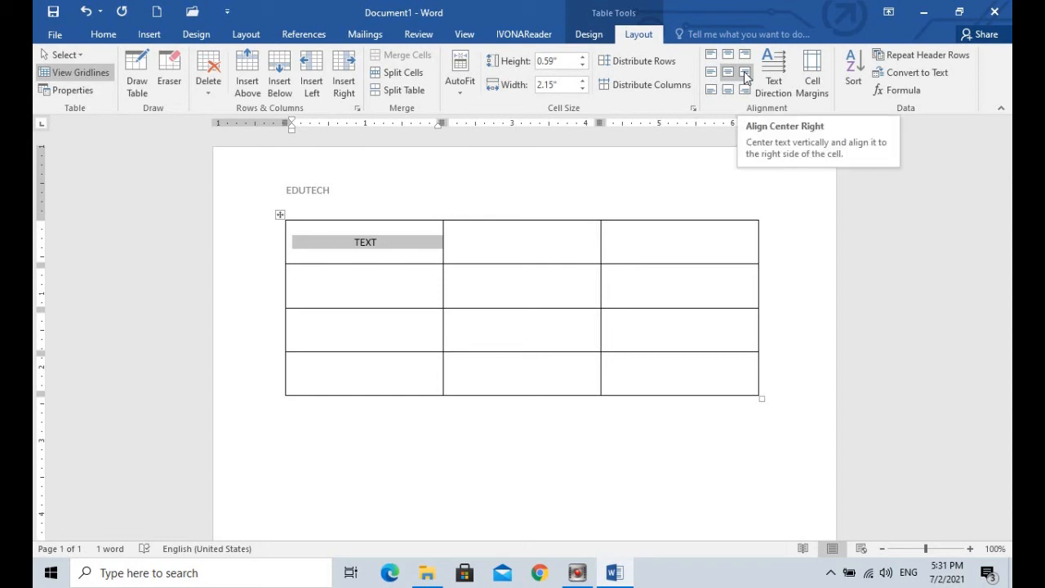
{"action": "left_click", "coordinate": [744, 73]}
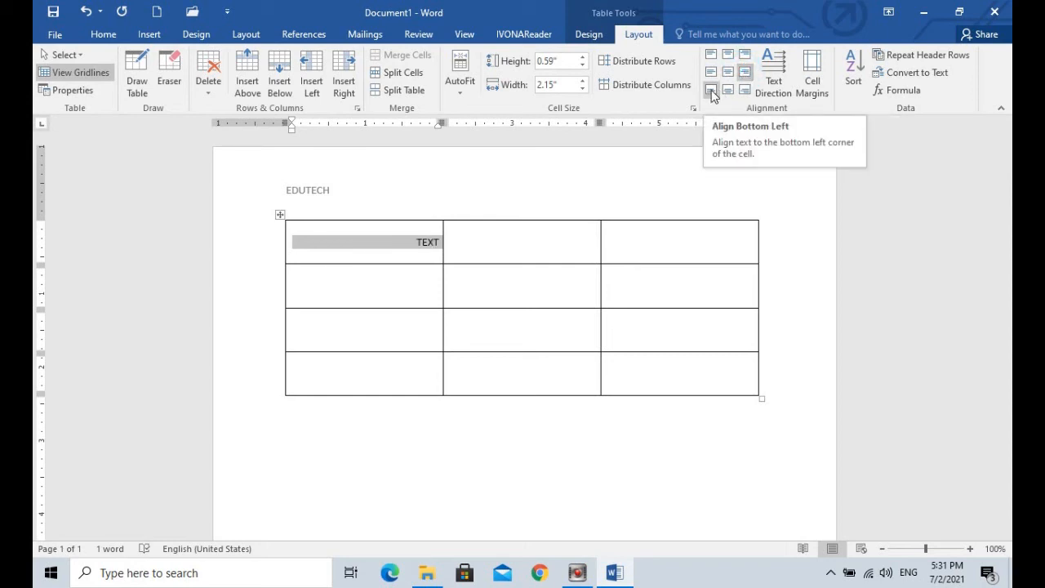
{"action": "left_click", "coordinate": [712, 91]}
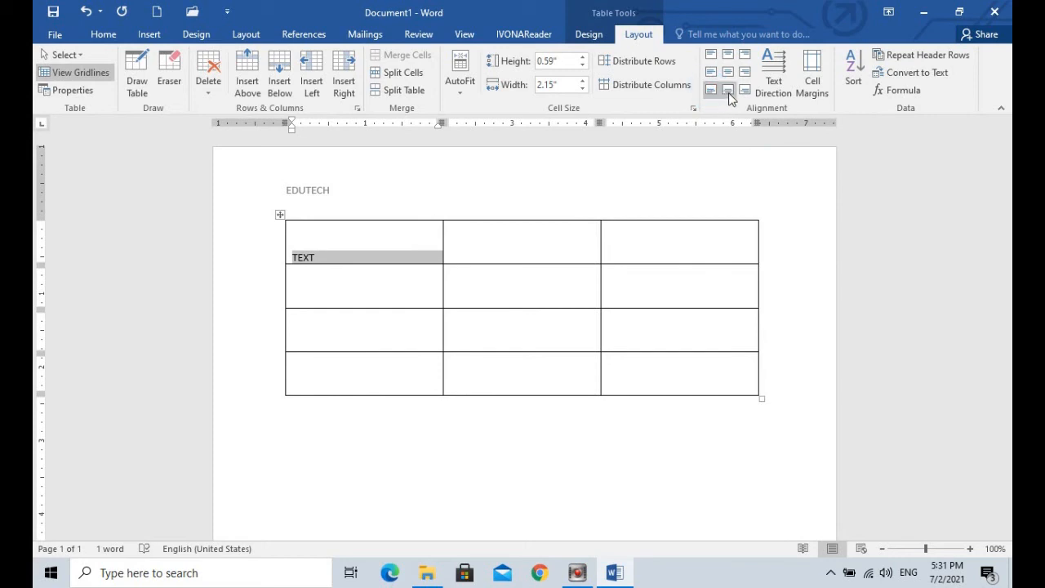
{"action": "left_click", "coordinate": [730, 92]}
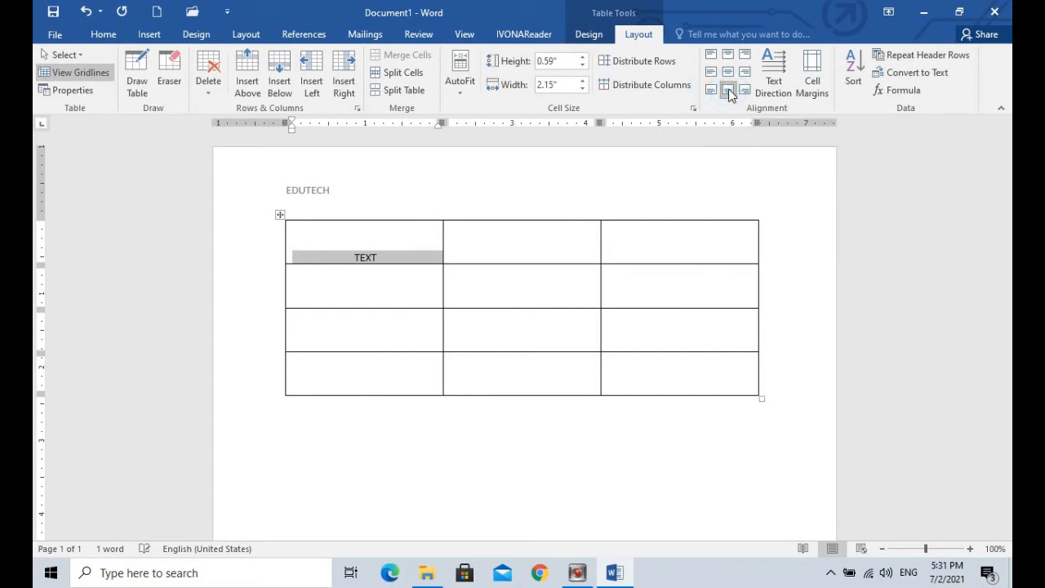
{"action": "left_click", "coordinate": [744, 92]}
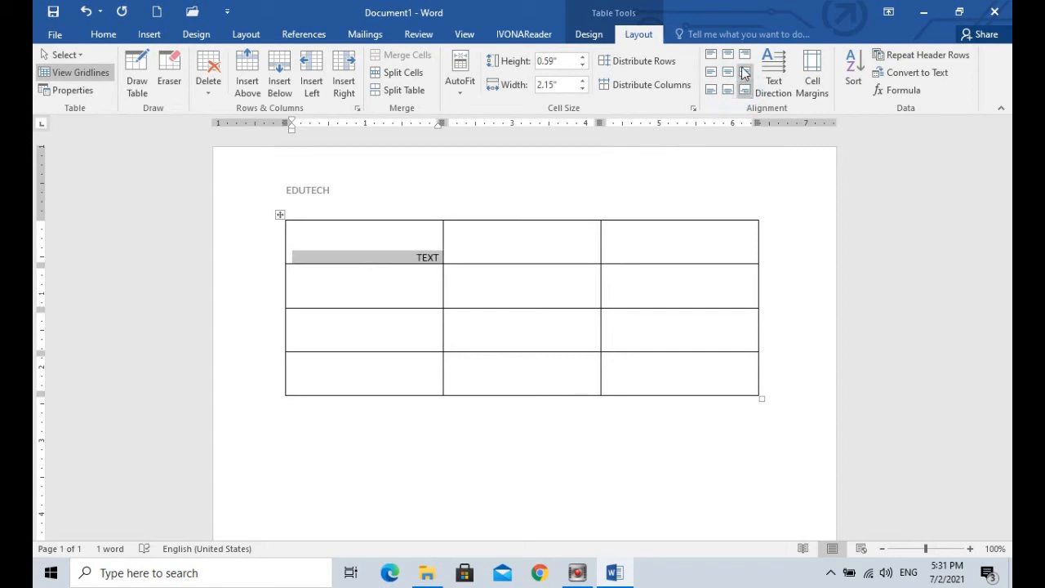
{"action": "left_click", "coordinate": [729, 72]}
{"action": "left_click", "coordinate": [459, 243]}
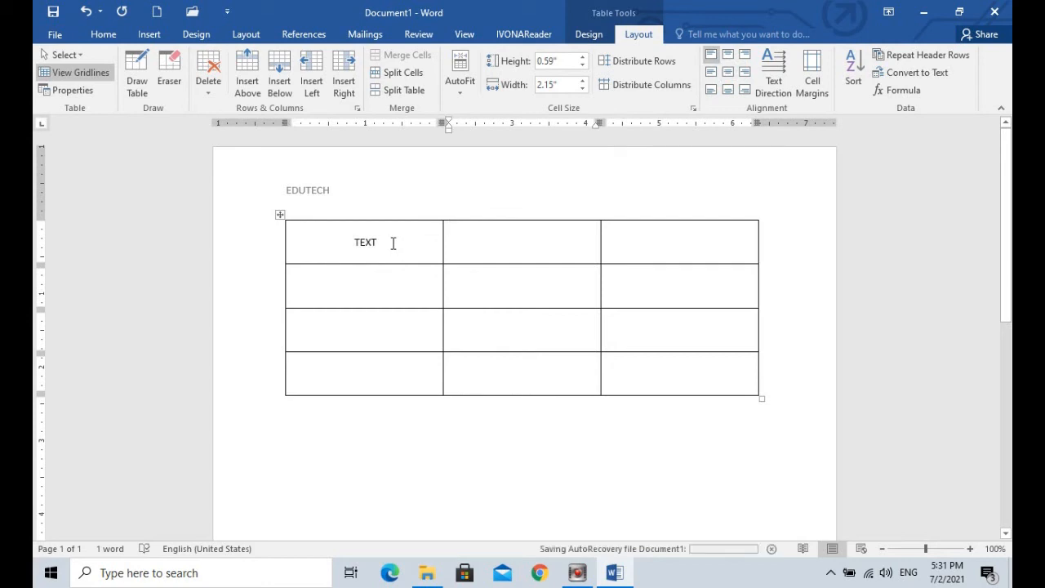
Increase the font size of TEXT in the first cell by nine increments.
{"action": "double_click", "coordinate": [353, 243]}
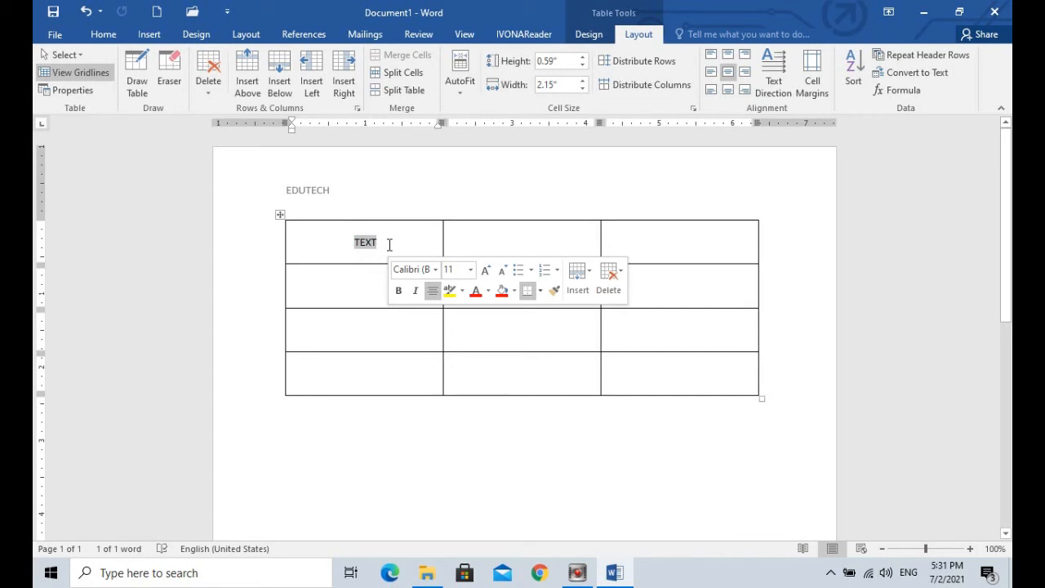
{"action": "key", "text": "ctrl+shift+period"}
{"action": "key", "text": "ctrl+shift+period"}
{"action": "key", "text": "ctrl+shift+period"}
{"action": "key", "text": "ctrl+shift+period"}
{"action": "key", "text": "ctrl+shift+period"}
{"action": "key", "text": "ctrl+shift+period"}
{"action": "key", "text": "ctrl+shift+period"}
{"action": "key", "text": "ctrl+shift+period"}
{"action": "key", "text": "ctrl+shift+period"}
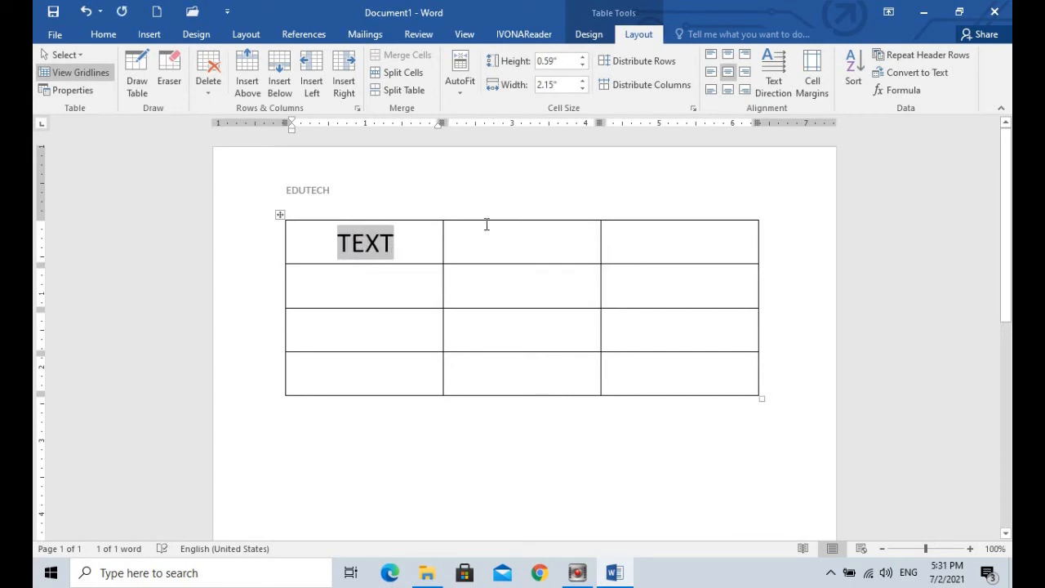
Heighten the first row to about 1.12" and cycle the text direction of TEXT, leaving it rotated 90° clockwise.
{"action": "left_click", "coordinate": [774, 77]}
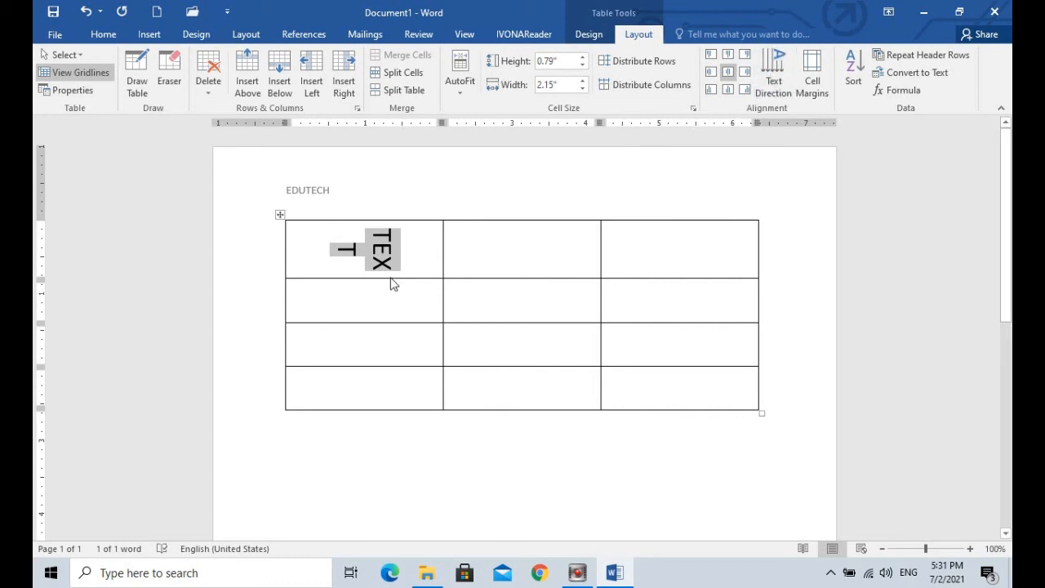
{"action": "left_click_drag", "start_coordinate": [386, 279], "coordinate": [385, 302]}
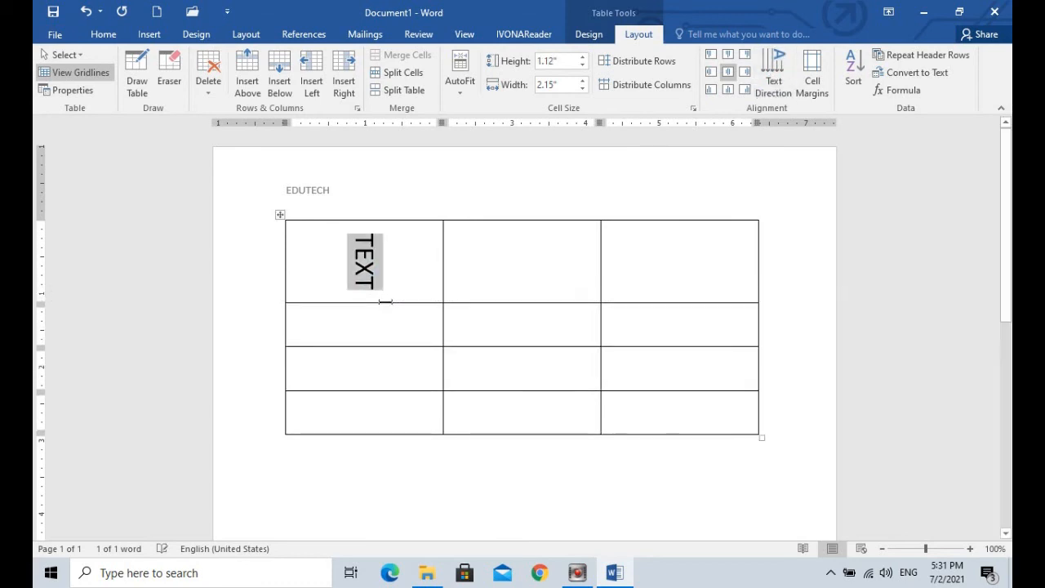
{"action": "left_click", "coordinate": [776, 73]}
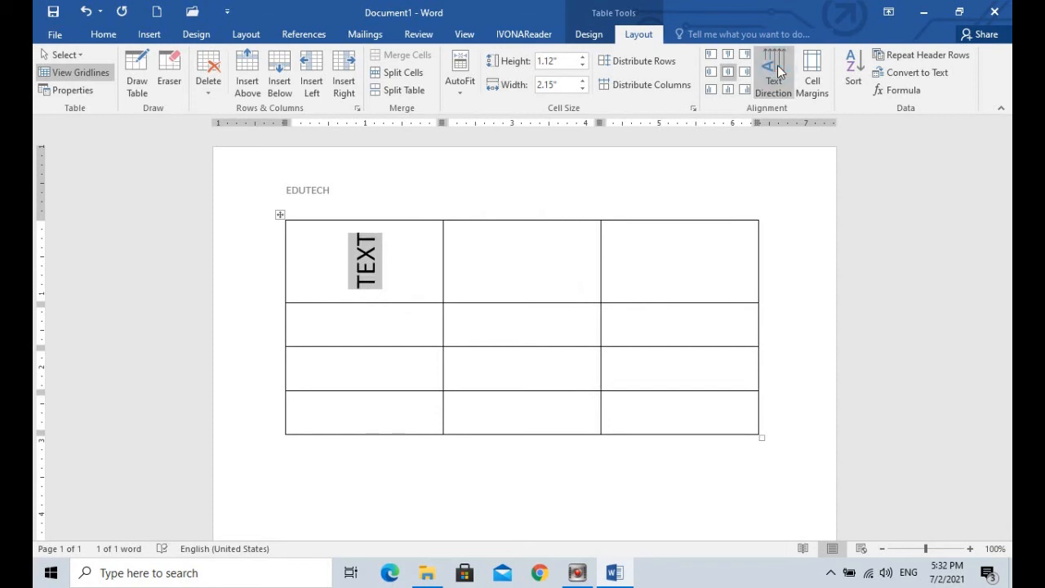
{"action": "left_click", "coordinate": [776, 74]}
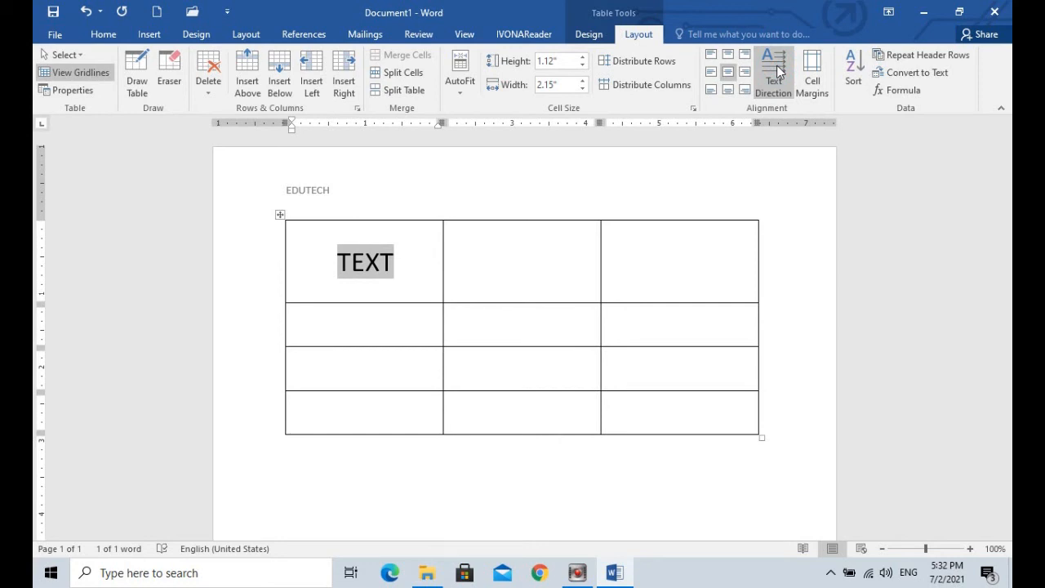
{"action": "left_click", "coordinate": [776, 74]}
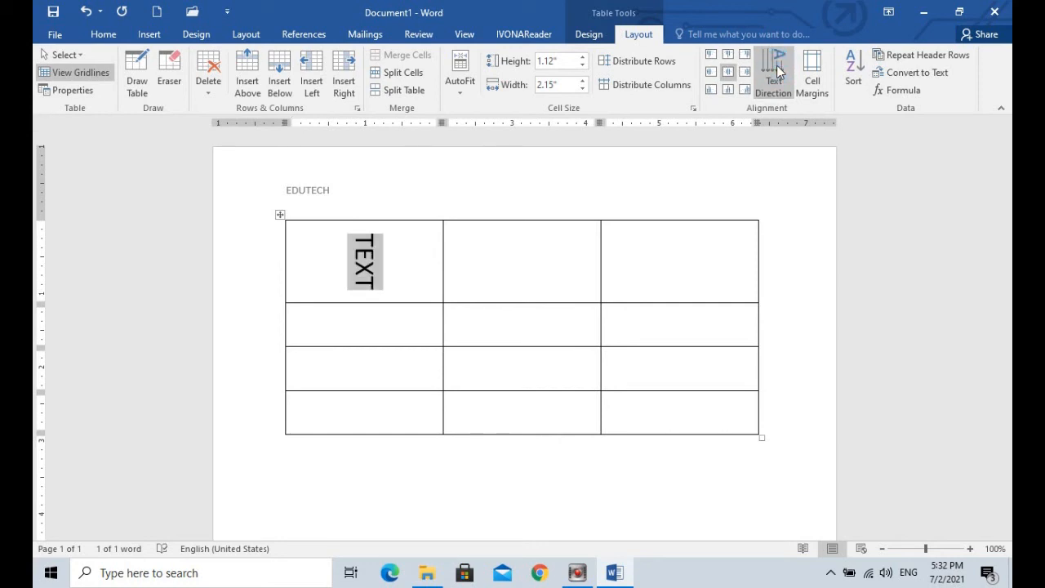
Cycle the text direction of TEXT once more, and enlarge the letters A, S, D and F in the first column to 32 pt.
{"action": "left_click", "coordinate": [776, 74]}
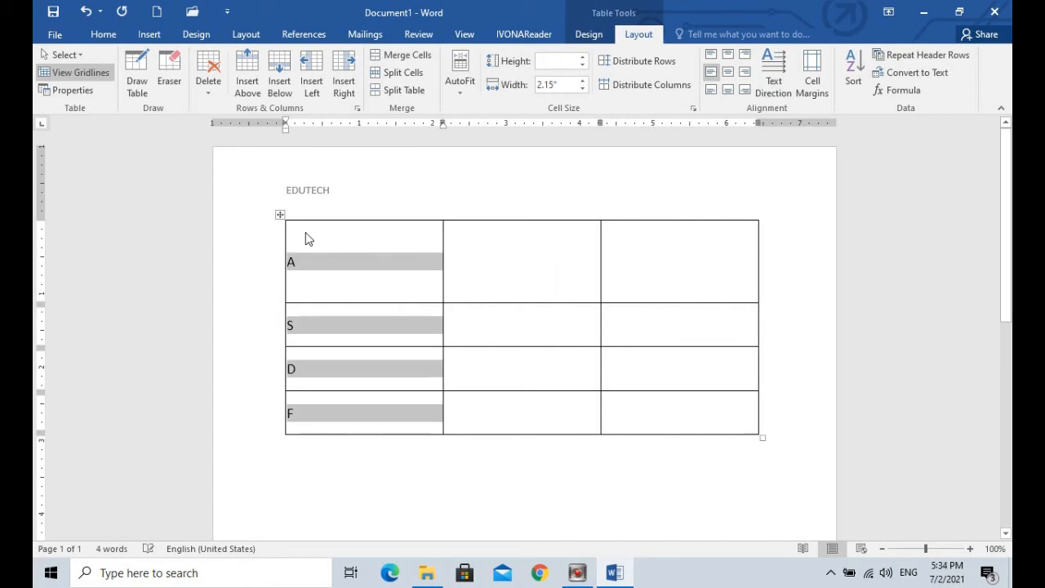
{"action": "key", "text": "ctrl+shift+period"}
{"action": "key", "text": "ctrl+shift+period"}
{"action": "key", "text": "ctrl+shift+period"}
{"action": "key", "text": "ctrl+shift+period"}
{"action": "key", "text": "ctrl+shift+period"}
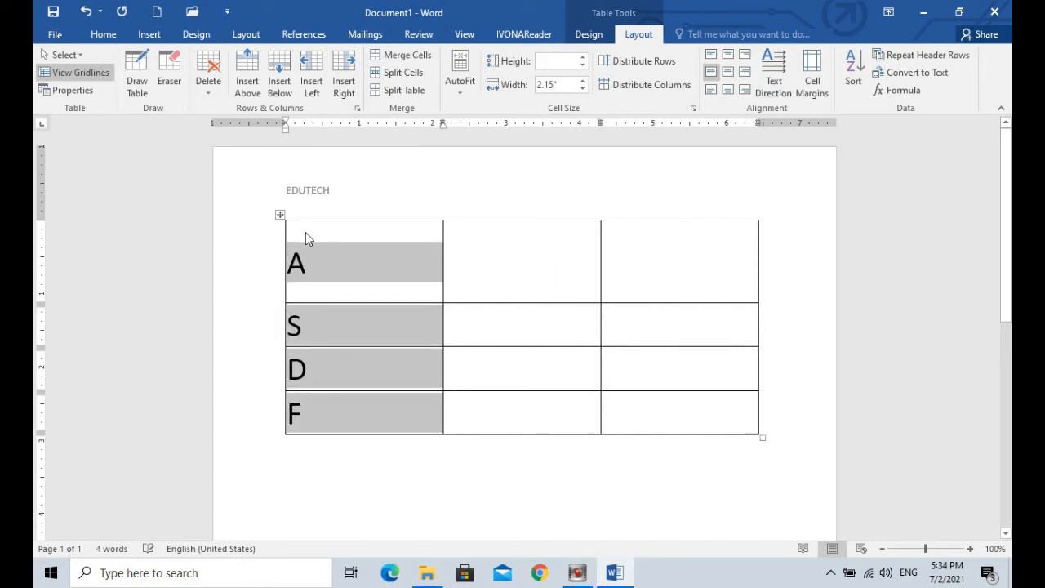
Sort the table rows by Column 1 as text in ascending order, with no header row.
{"action": "left_click", "coordinate": [338, 285]}
{"action": "left_click", "coordinate": [310, 212]}
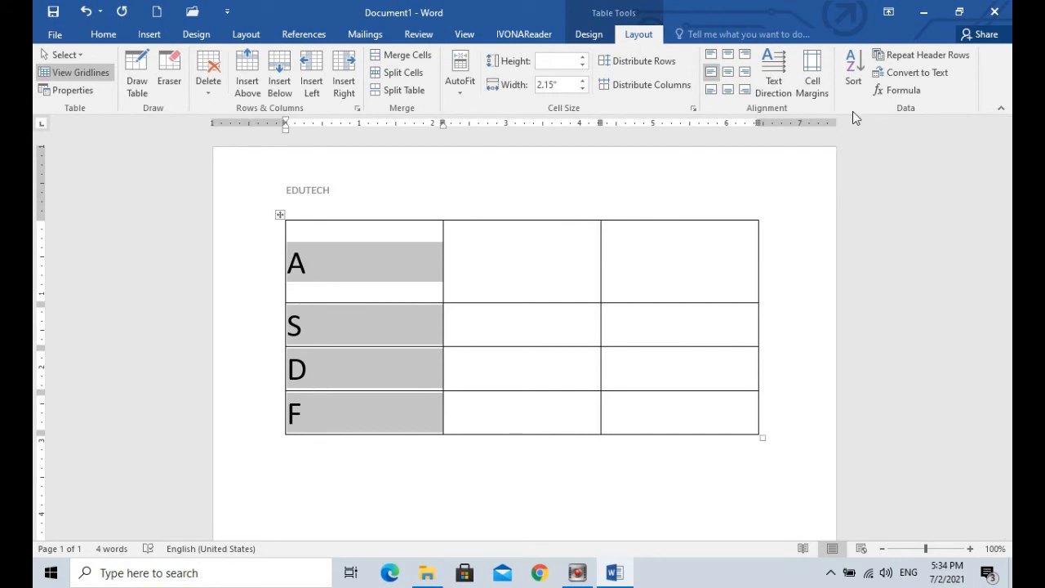
{"action": "left_click", "coordinate": [854, 69]}
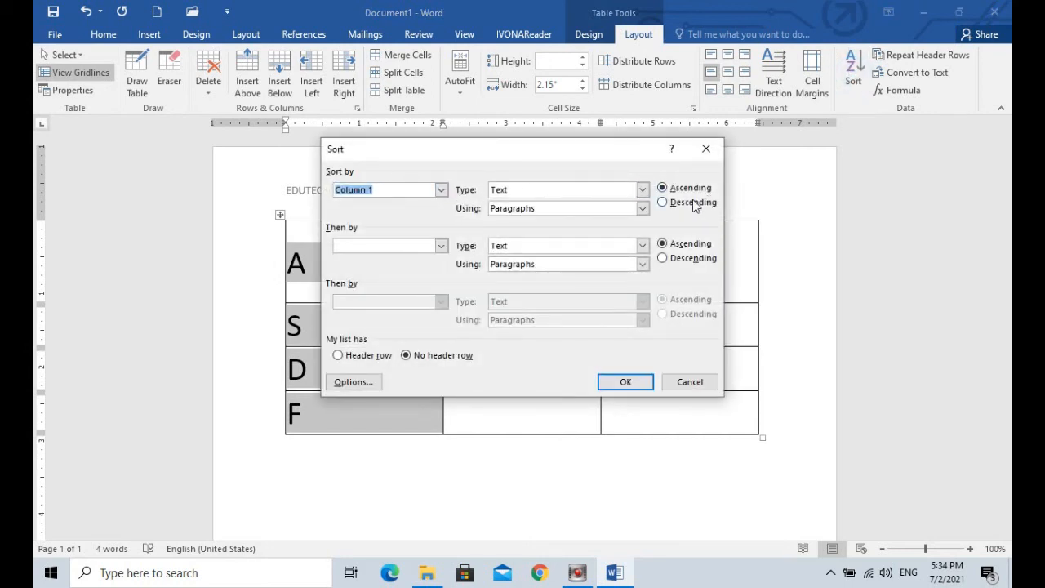
{"action": "left_click", "coordinate": [627, 383]}
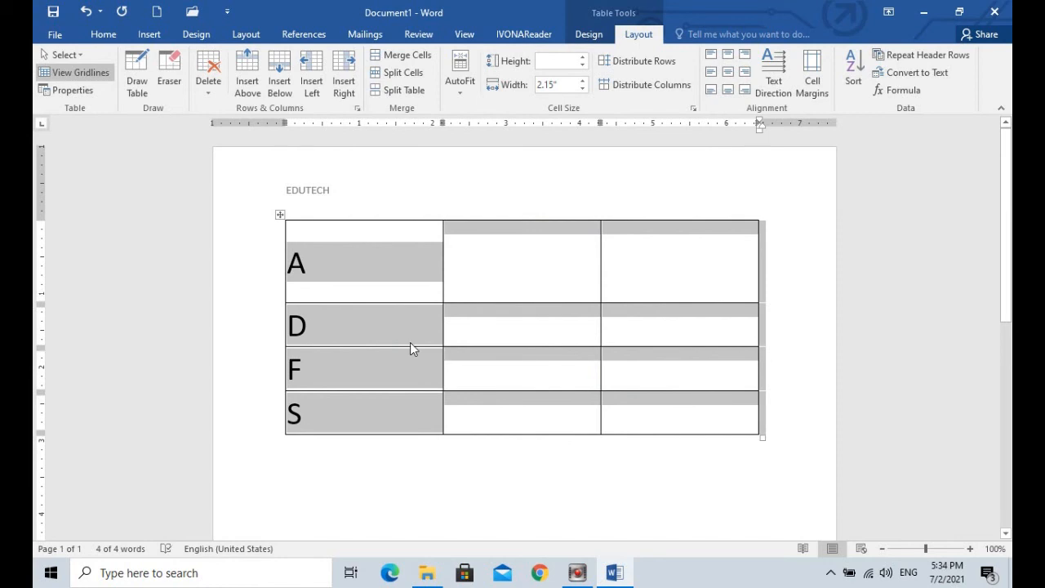
{"action": "left_click", "coordinate": [348, 419]}
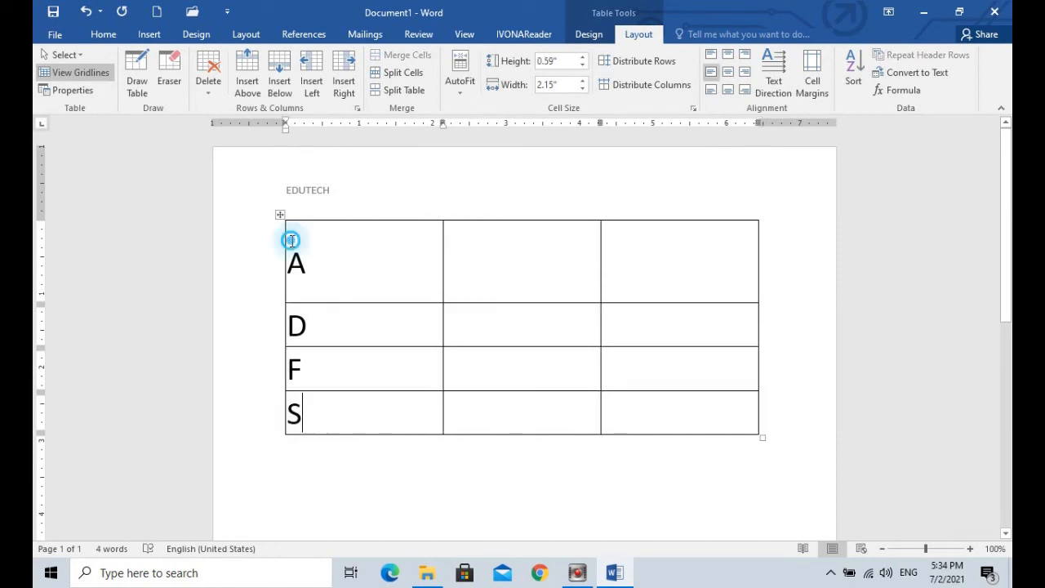
Sort the table rows by Column 1 as text in descending order, with no header row.
{"action": "left_click_drag", "start_coordinate": [285, 236], "coordinate": [326, 329]}
{"action": "left_click", "coordinate": [356, 209]}
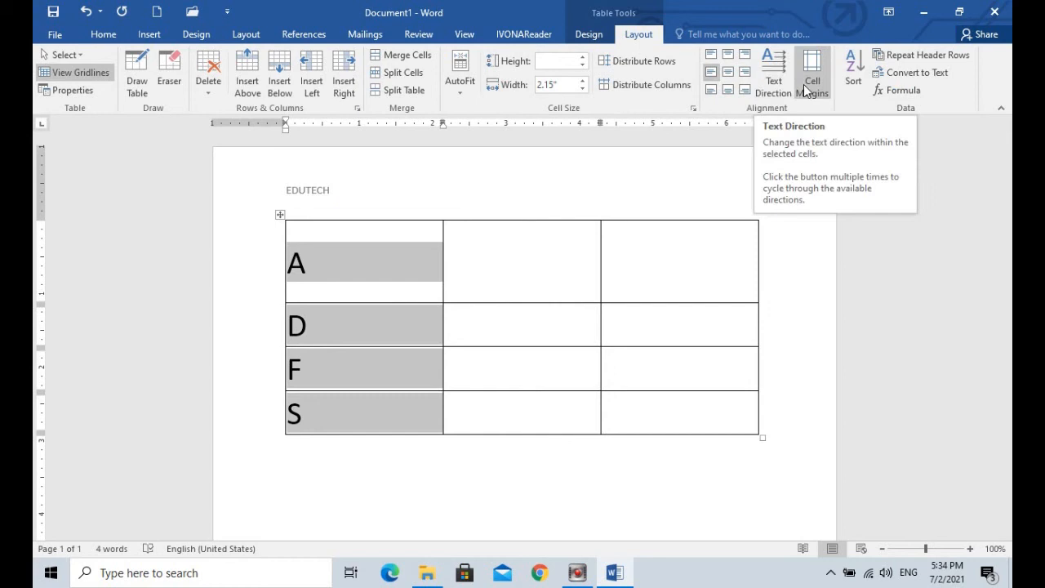
{"action": "left_click", "coordinate": [853, 80]}
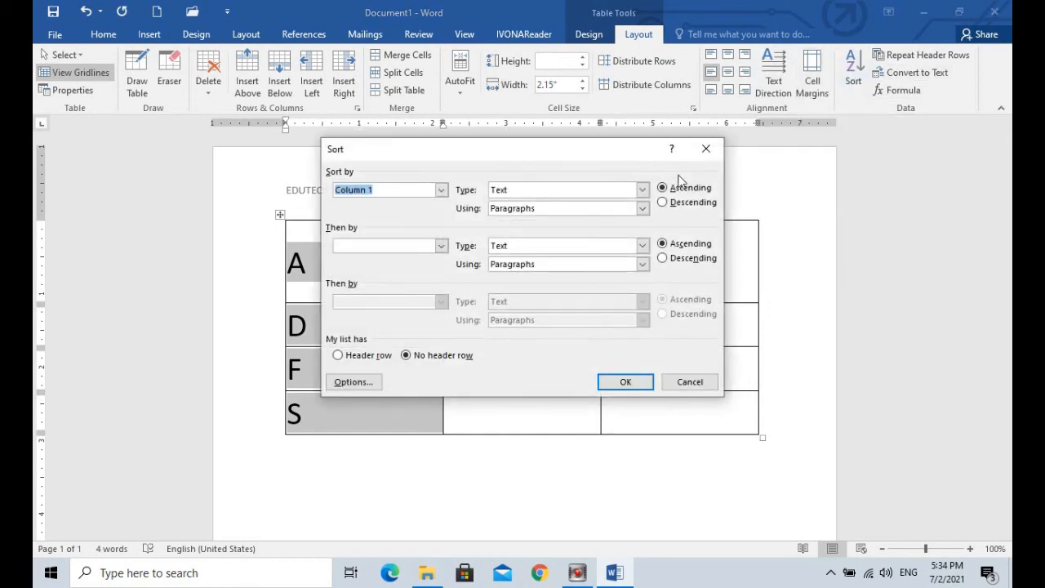
{"action": "left_click", "coordinate": [693, 203]}
{"action": "left_click", "coordinate": [626, 381]}
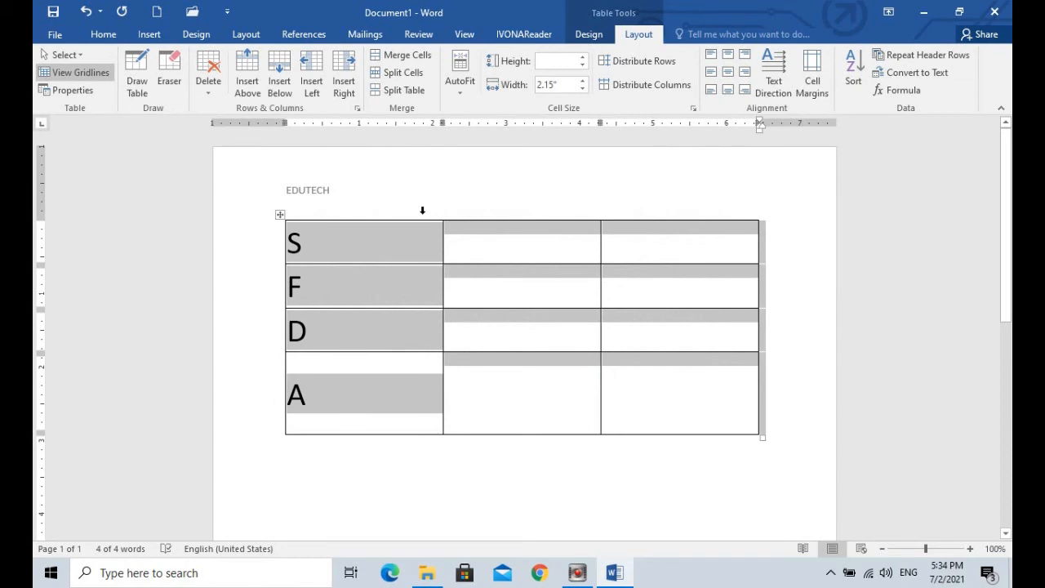
Replace the letter S in the first cell with the heading NAME followed by an empty line.
{"action": "left_click_drag", "start_coordinate": [362, 242], "coordinate": [280, 245]}
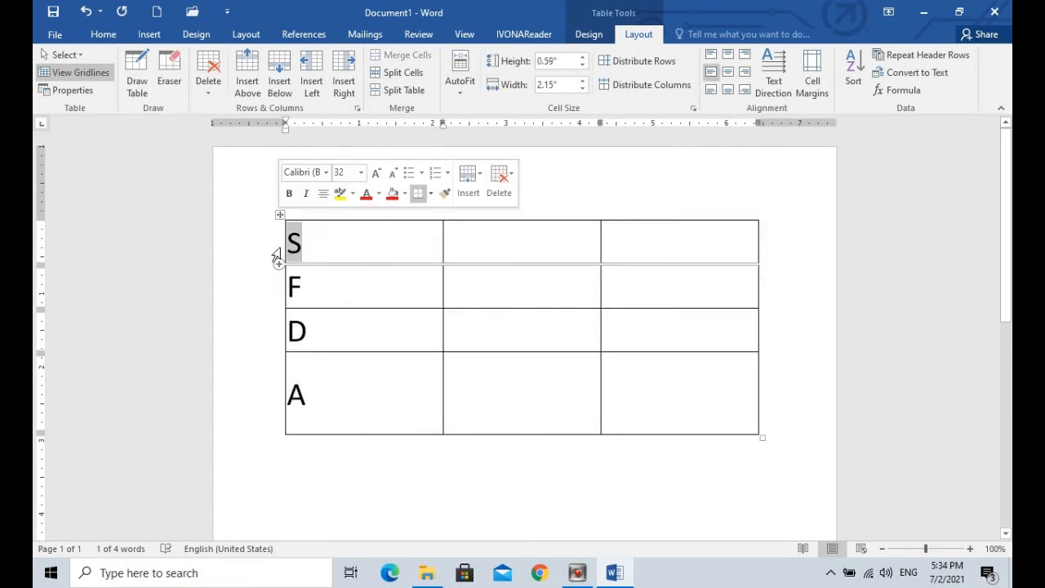
{"action": "right_click", "coordinate": [279, 249]}
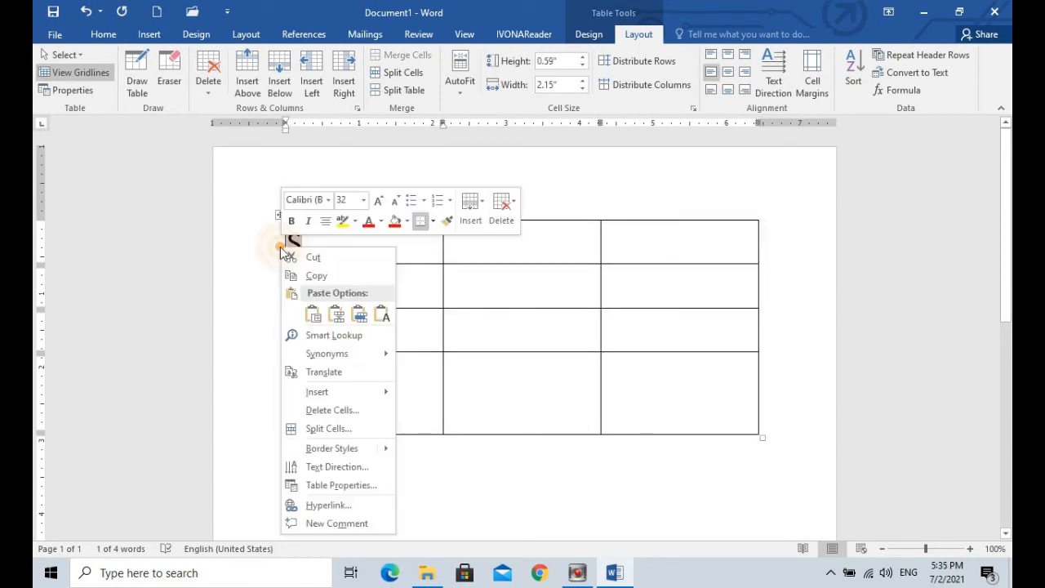
{"action": "key", "text": "Escape"}
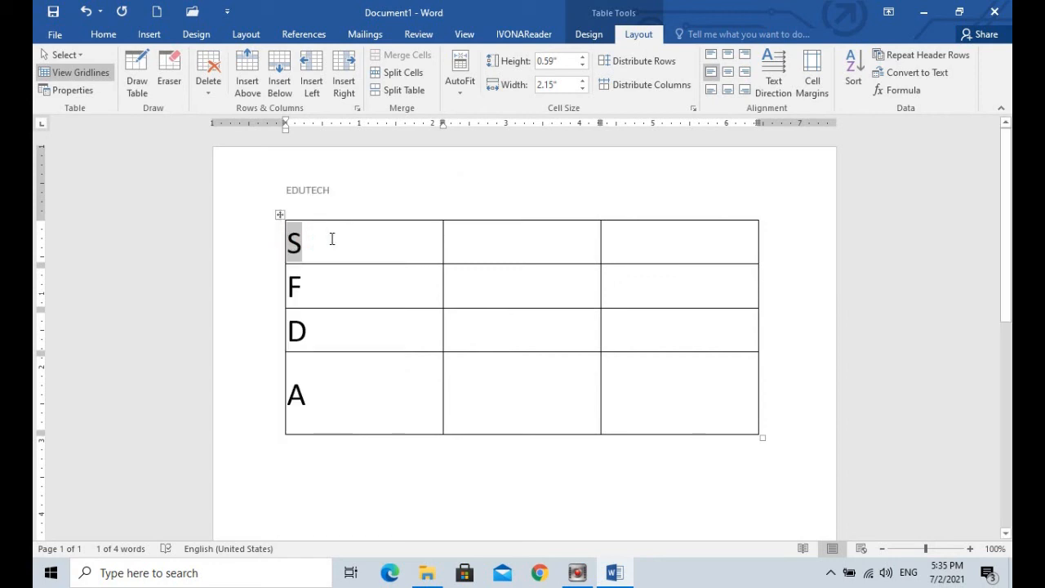
{"action": "type", "text": "NAME"}
{"action": "key", "text": "Return"}
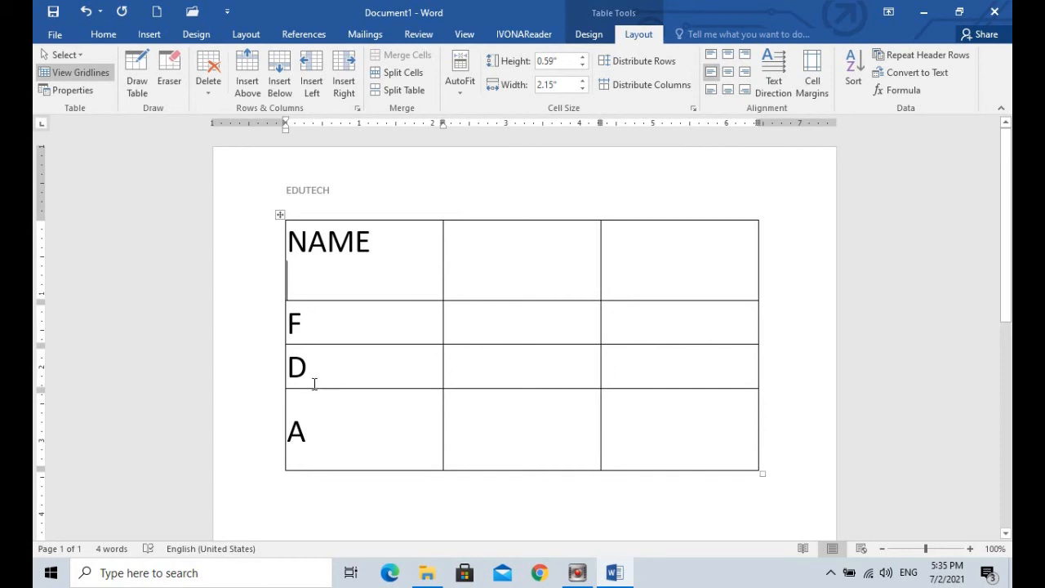
{"action": "left_click", "coordinate": [327, 259]}
{"action": "left_click", "coordinate": [358, 331]}
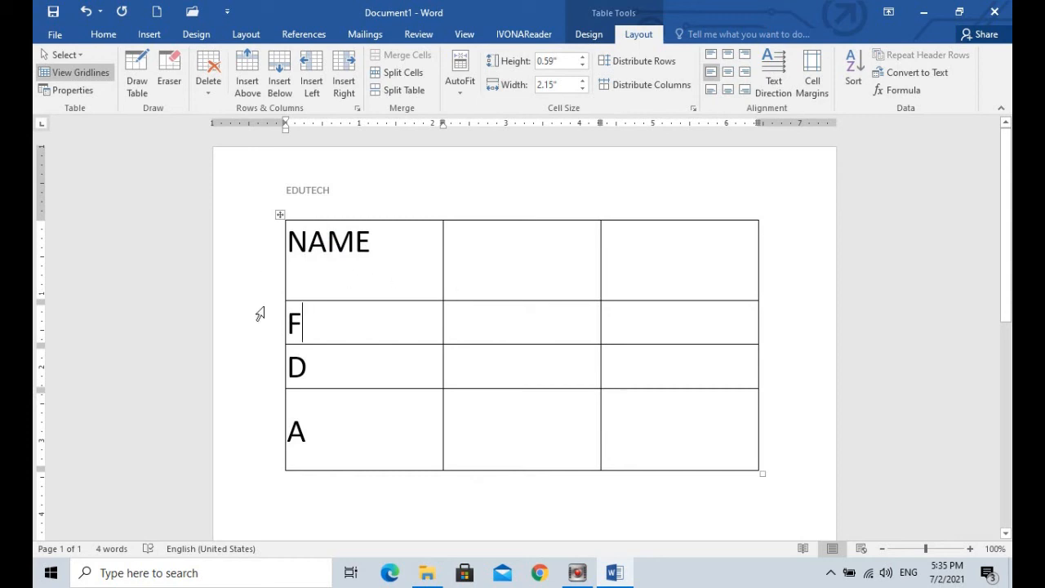
Sort the first column in ascending order by NAME, treating the first row as a header row.
{"action": "left_click", "coordinate": [253, 268]}
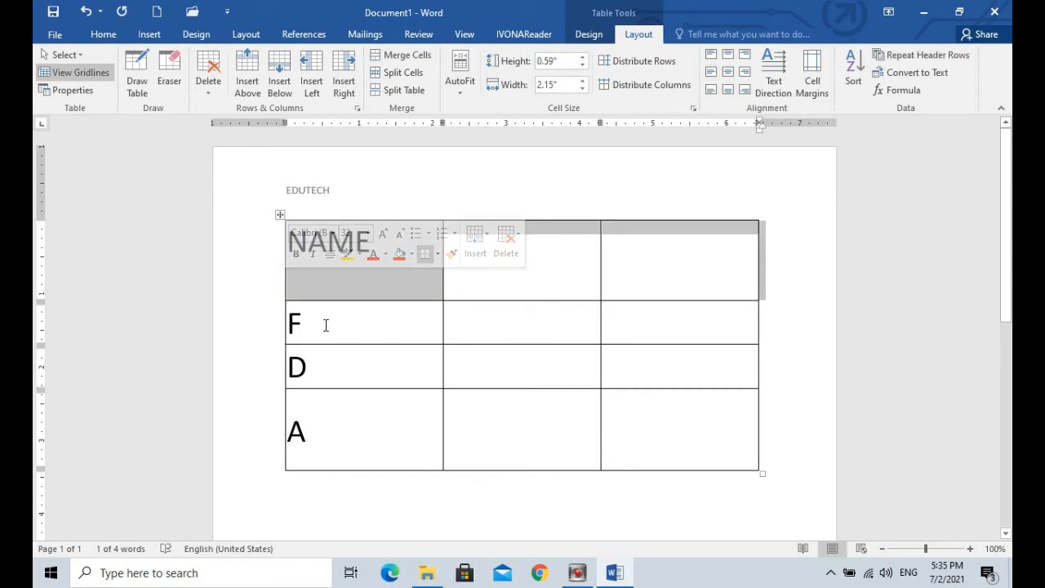
{"action": "left_click", "coordinate": [263, 271]}
{"action": "left_click_drag", "start_coordinate": [309, 325], "coordinate": [318, 454]}
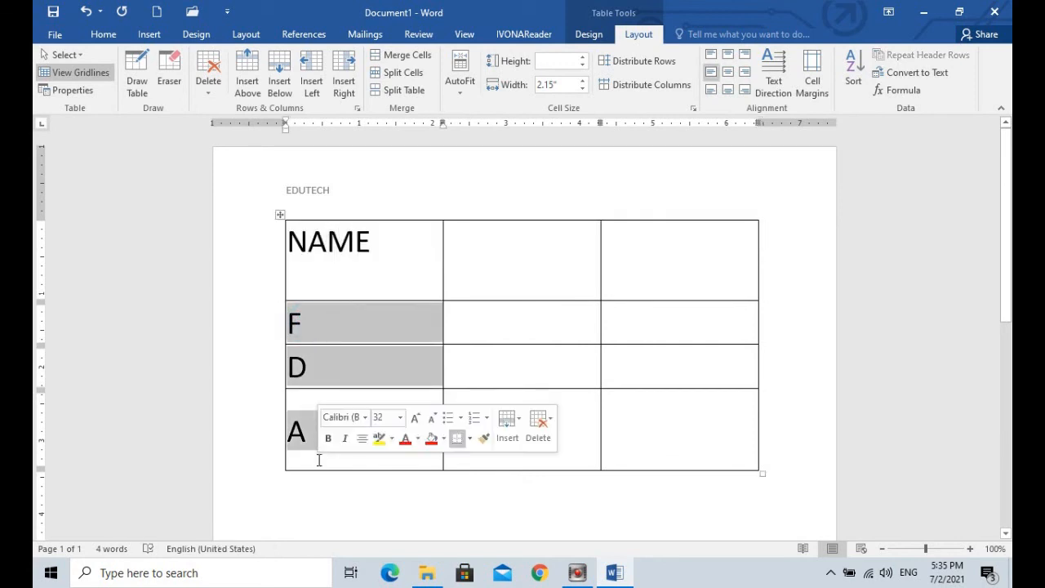
{"action": "left_click", "coordinate": [344, 206]}
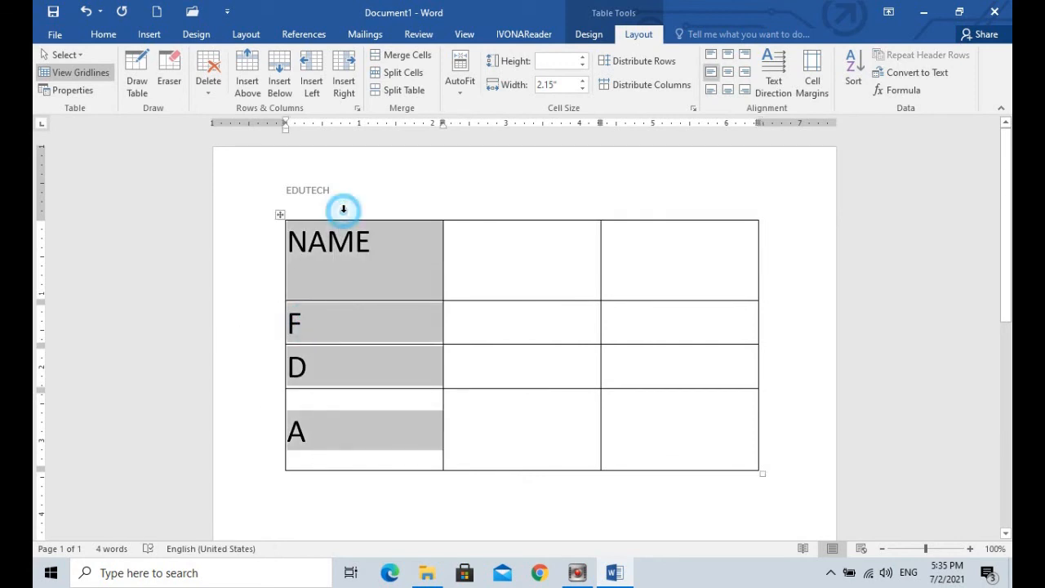
{"action": "left_click", "coordinate": [854, 69]}
{"action": "left_click", "coordinate": [676, 188]}
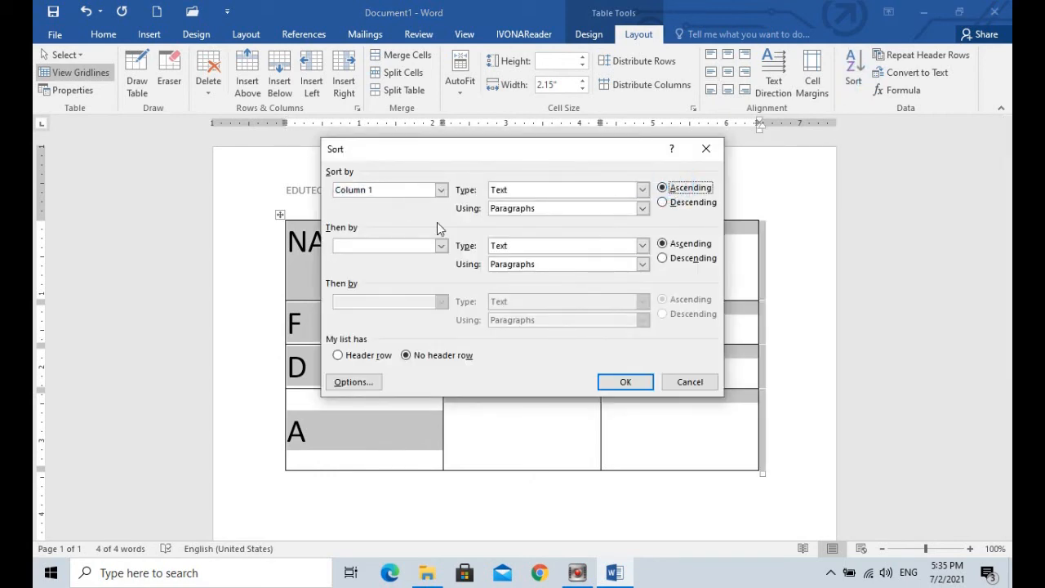
{"action": "left_click", "coordinate": [357, 355]}
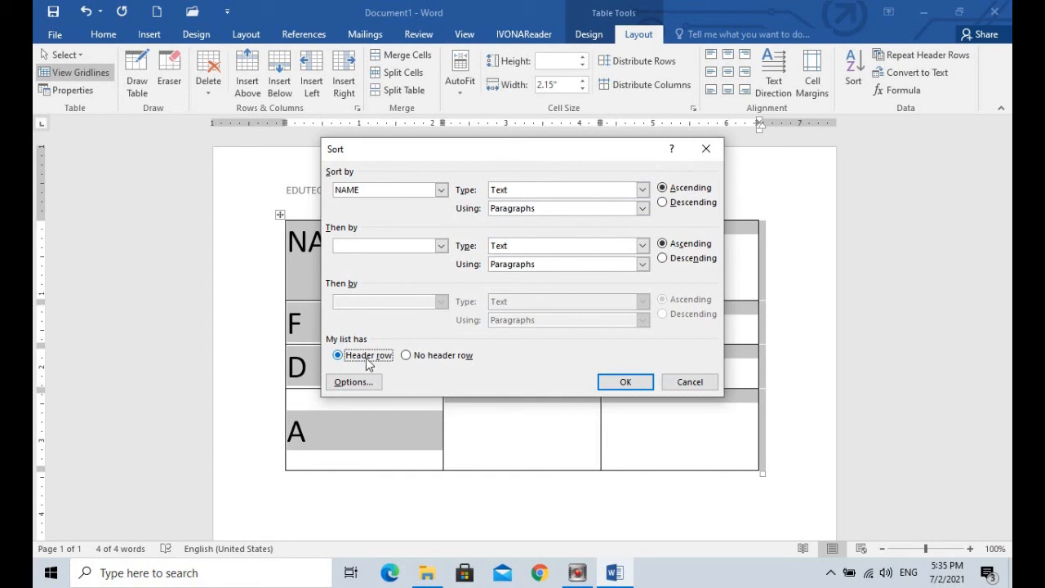
{"action": "left_click", "coordinate": [626, 381]}
{"action": "left_click", "coordinate": [352, 364]}
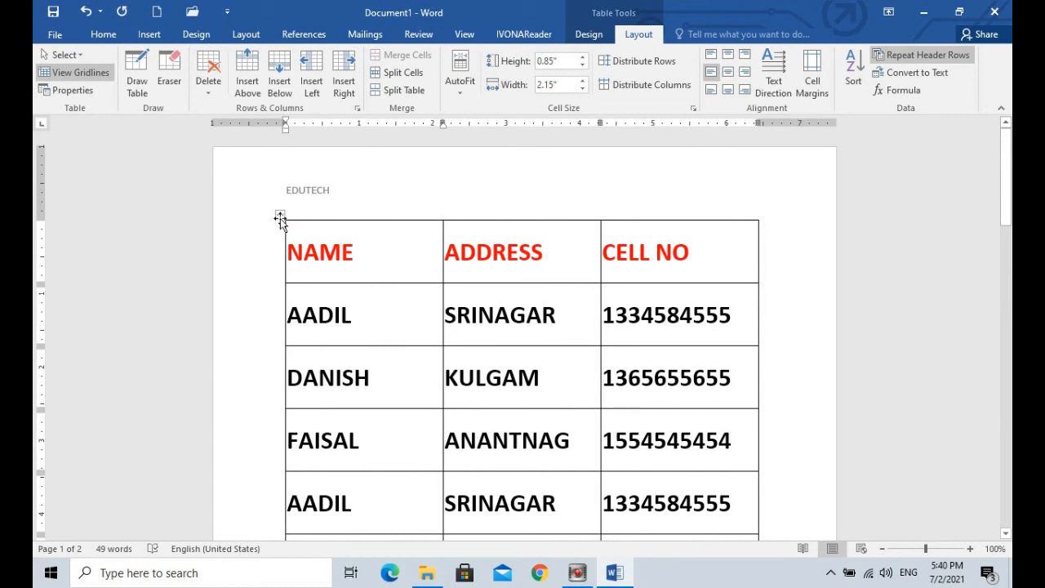
Turn off Repeat Header Rows, and set the table's first two rows as repeating header rows across the pages.
{"action": "left_click", "coordinate": [933, 56]}
{"action": "left_click_drag", "start_coordinate": [1007, 135], "coordinate": [981, 143]}
{"action": "left_click_drag", "start_coordinate": [265, 245], "coordinate": [271, 299]}
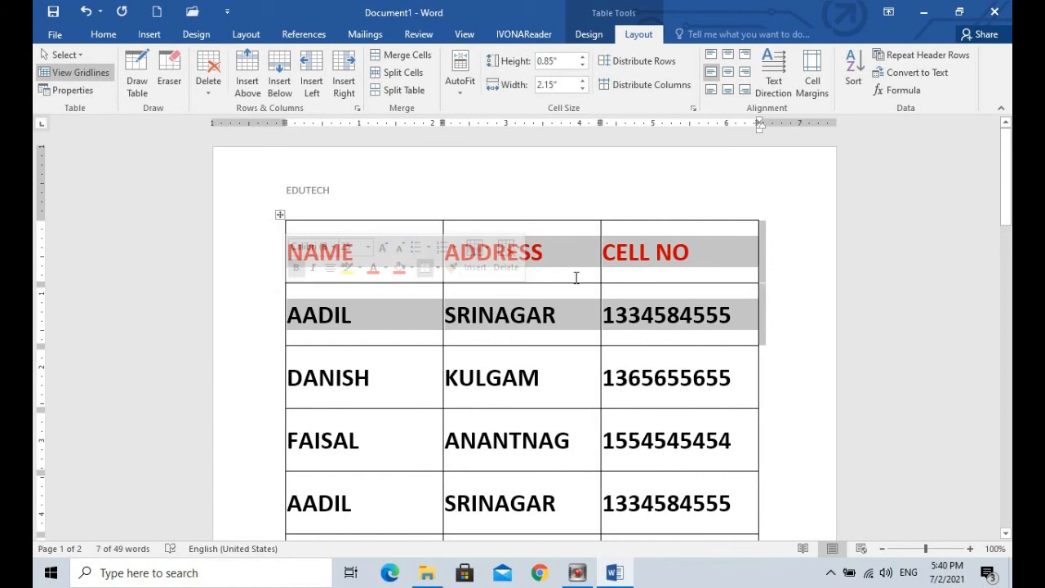
{"action": "left_click", "coordinate": [918, 57]}
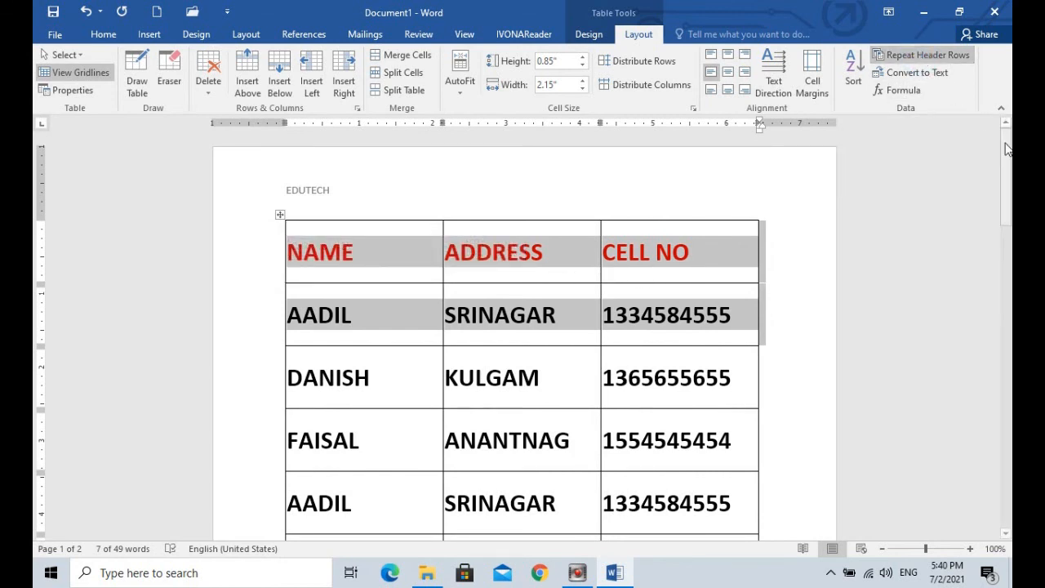
{"action": "left_click_drag", "start_coordinate": [1006, 184], "coordinate": [998, 137]}
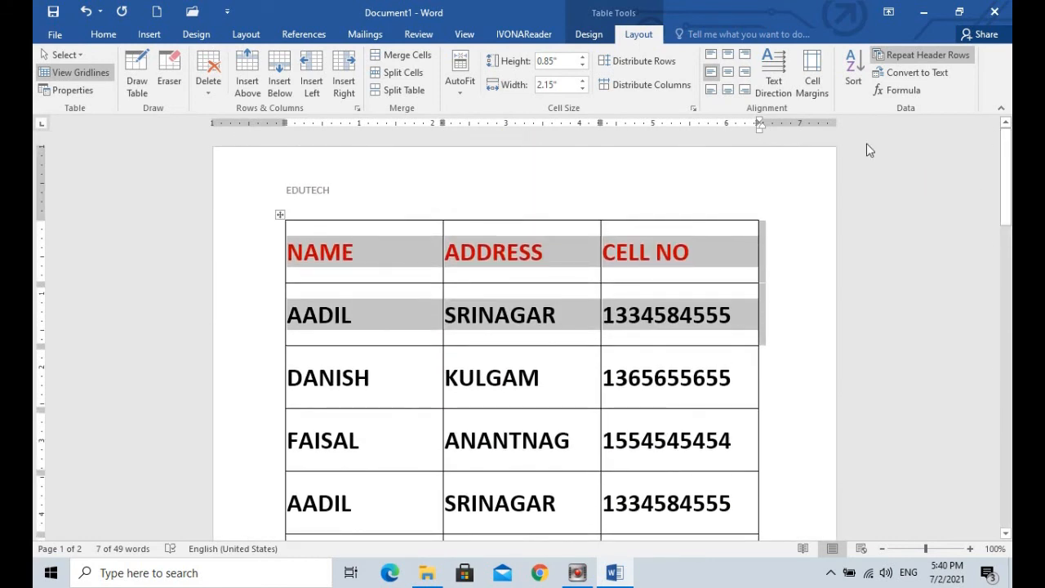
Try converting the whole table to text separated by paragraph marks, and undo the conversion.
{"action": "left_click", "coordinate": [256, 248]}
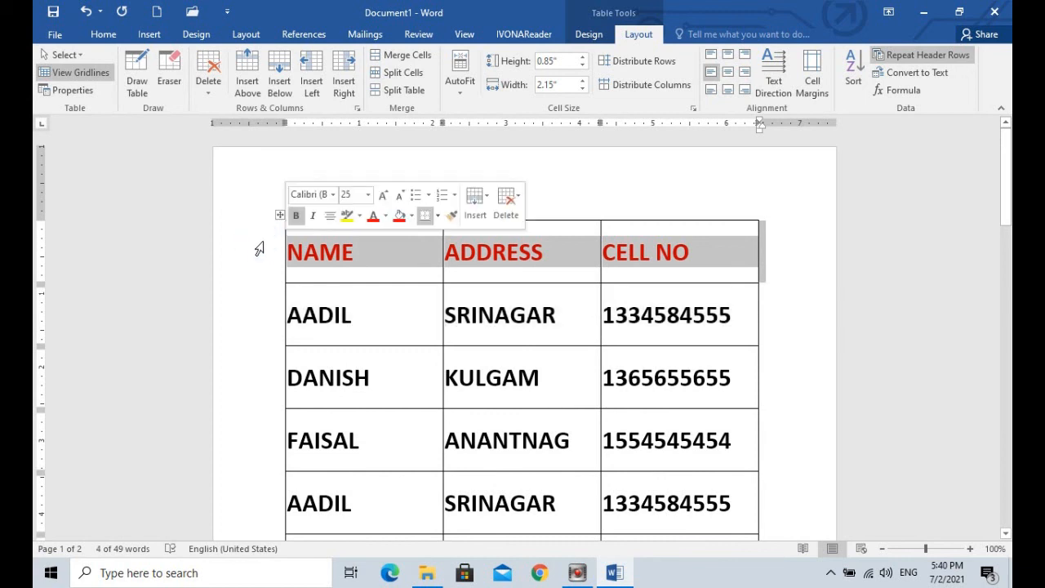
{"action": "left_click", "coordinate": [279, 215]}
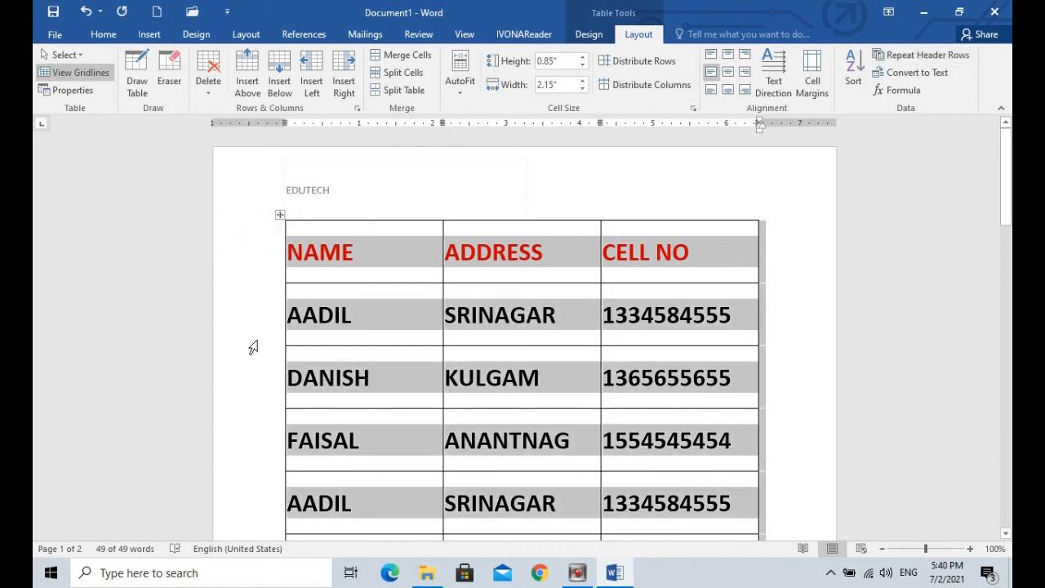
{"action": "left_click", "coordinate": [924, 71]}
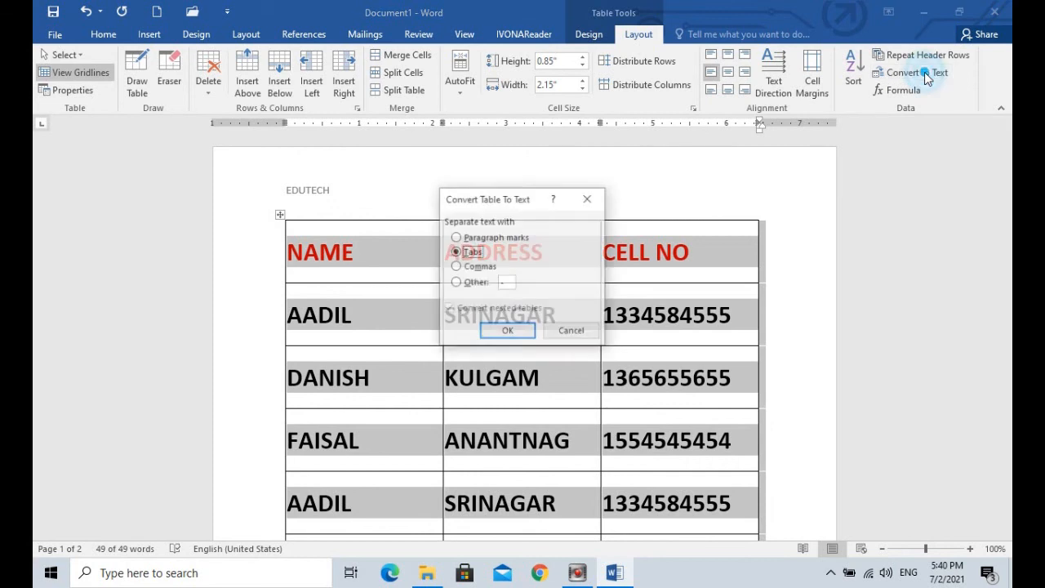
{"action": "left_click", "coordinate": [459, 238]}
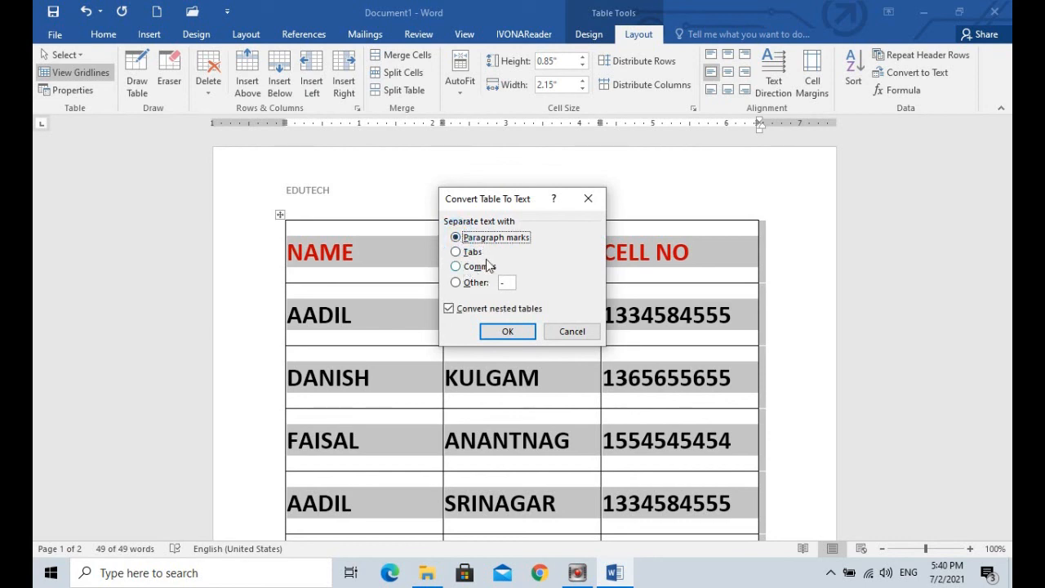
{"action": "left_click", "coordinate": [507, 332]}
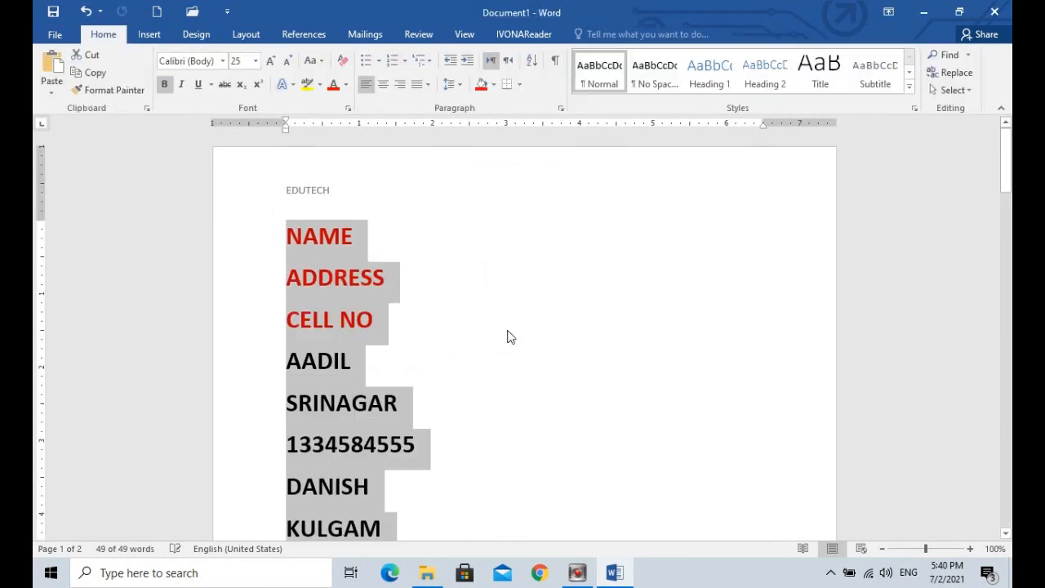
{"action": "left_click", "coordinate": [425, 317]}
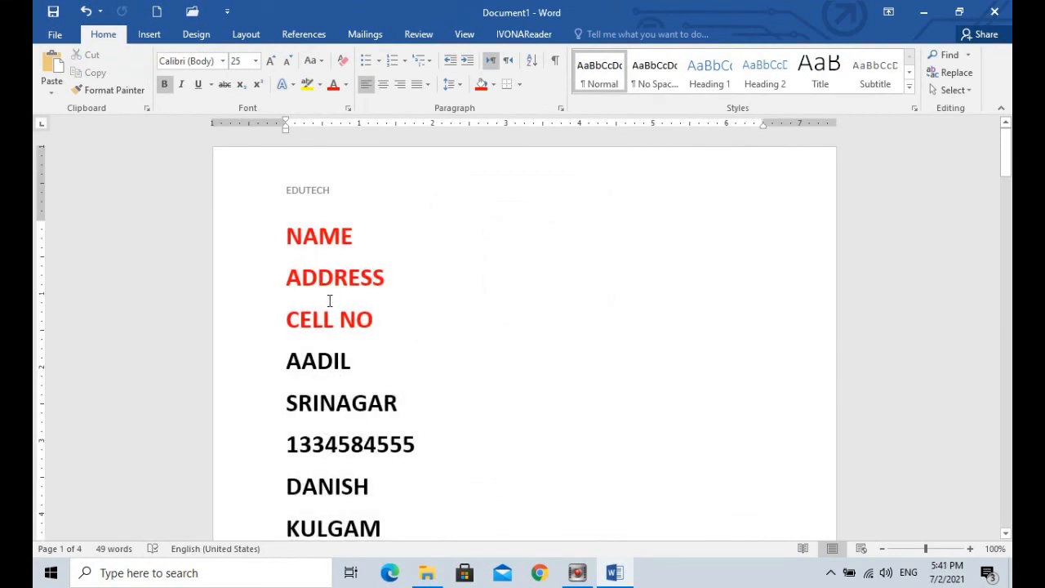
{"action": "key", "text": "ctrl+z"}
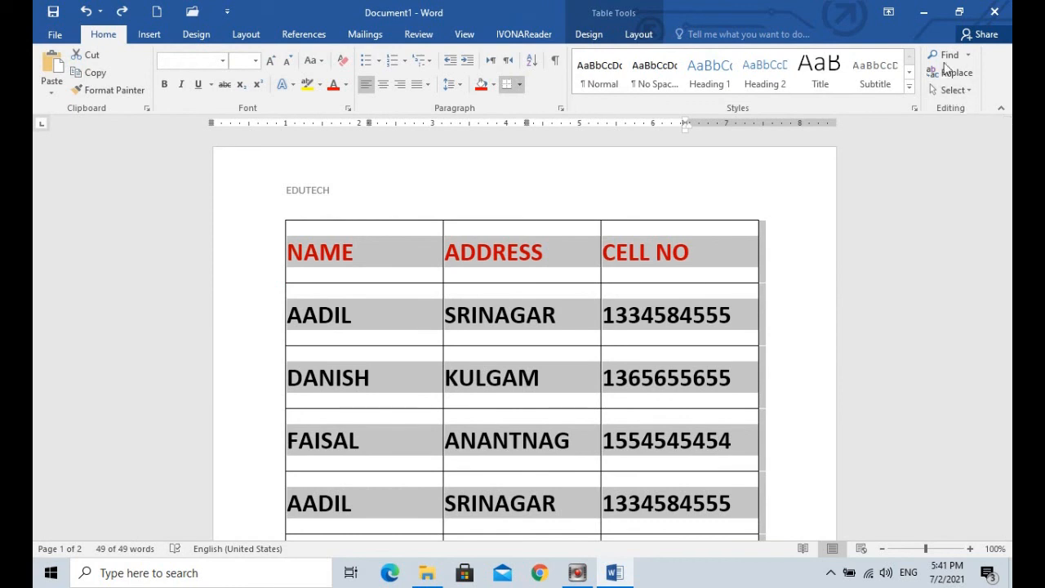
Try converting the whole table to text separated by tabs, and undo the conversion.
{"action": "left_click", "coordinate": [636, 34]}
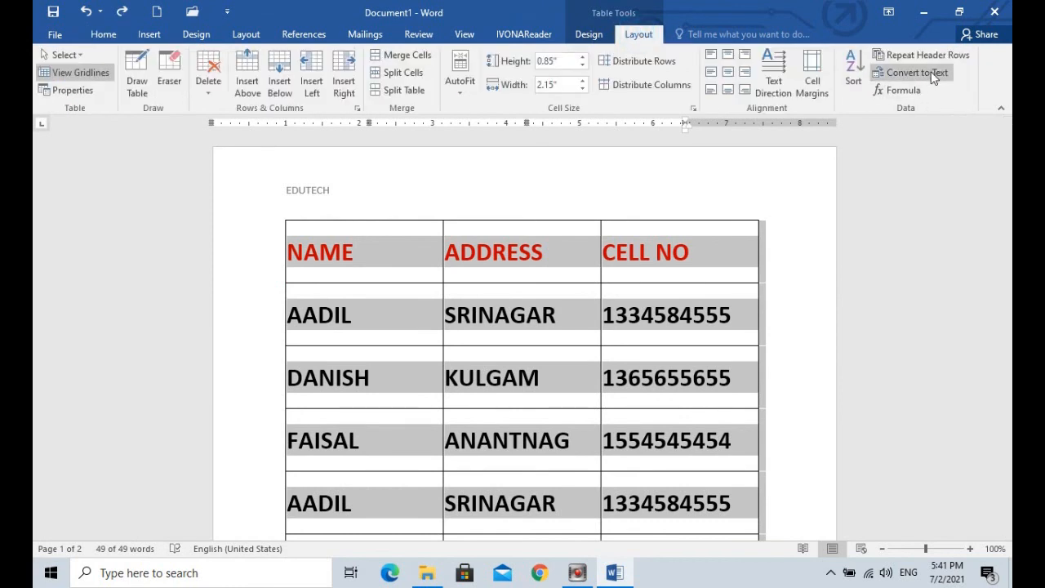
{"action": "left_click", "coordinate": [933, 73]}
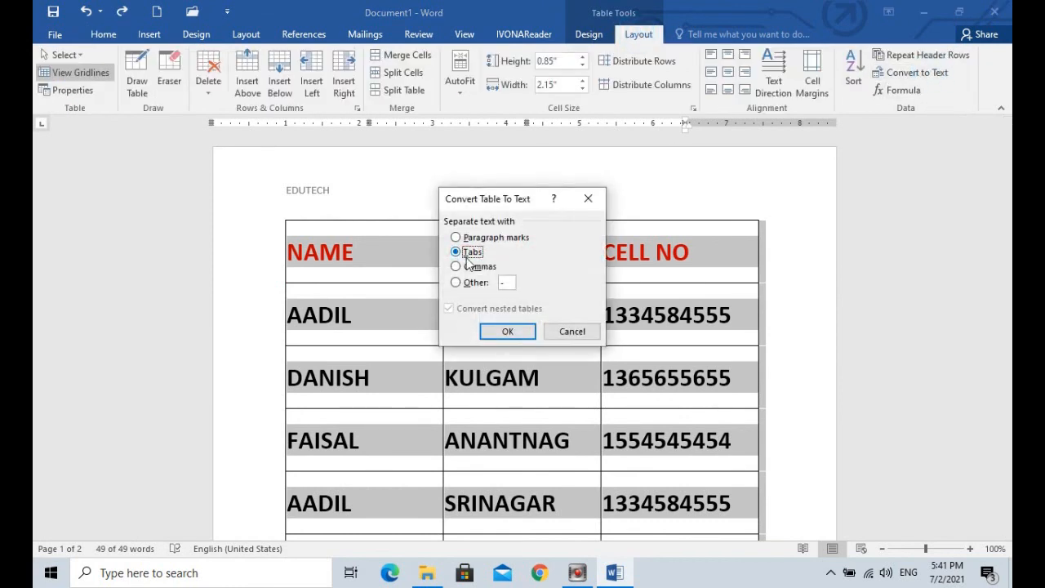
{"action": "left_click", "coordinate": [503, 330]}
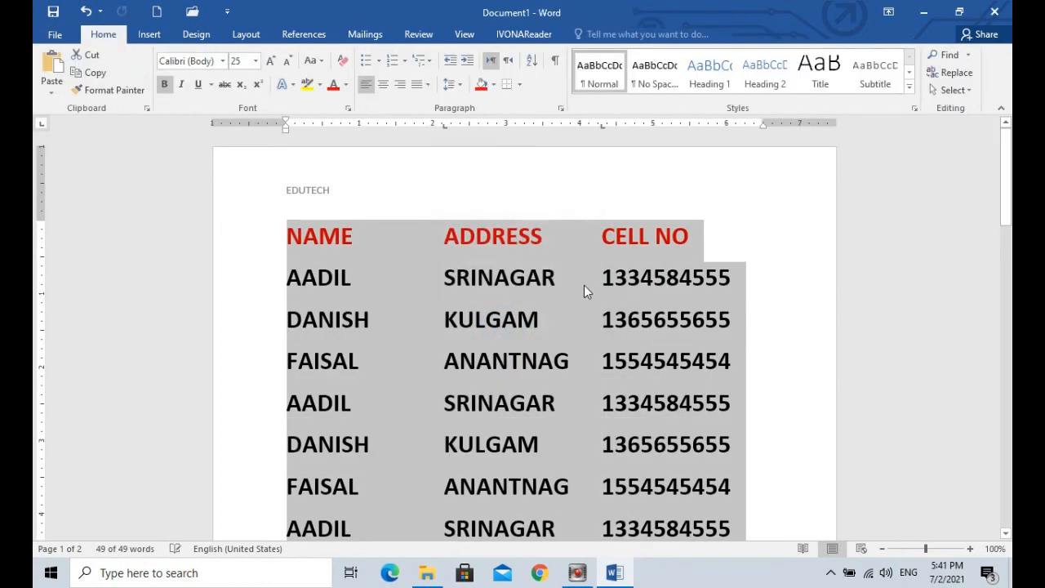
{"action": "left_click", "coordinate": [572, 301]}
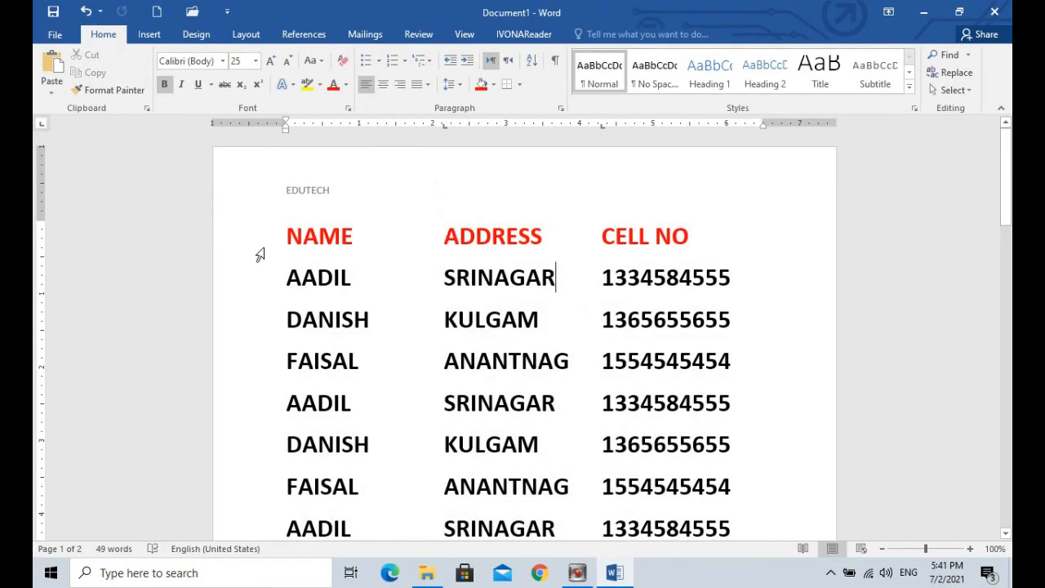
{"action": "key", "text": "ctrl+z"}
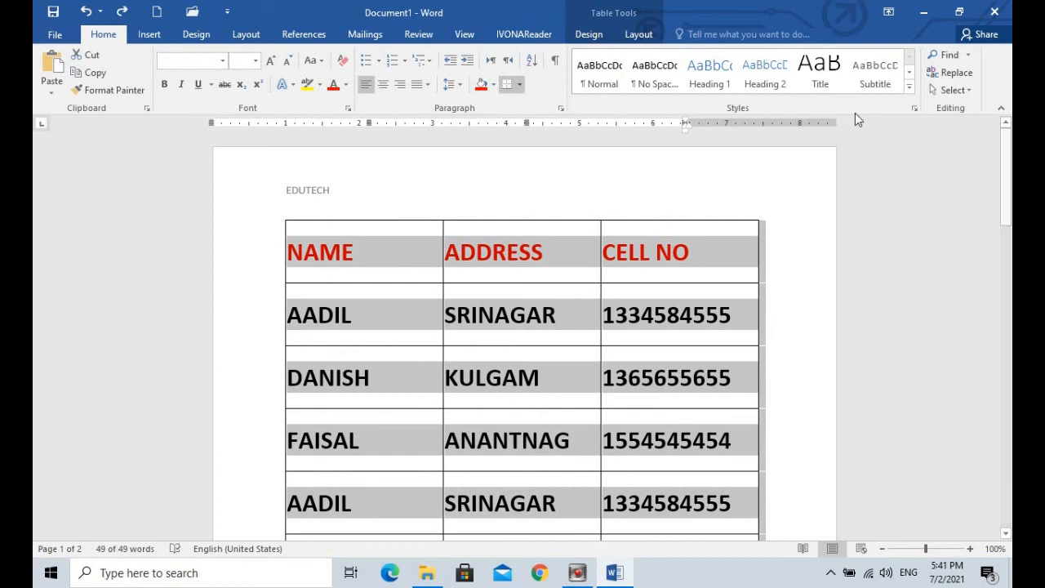
Try converting the whole table to text separated by commas, and undo the conversion.
{"action": "left_click", "coordinate": [639, 33]}
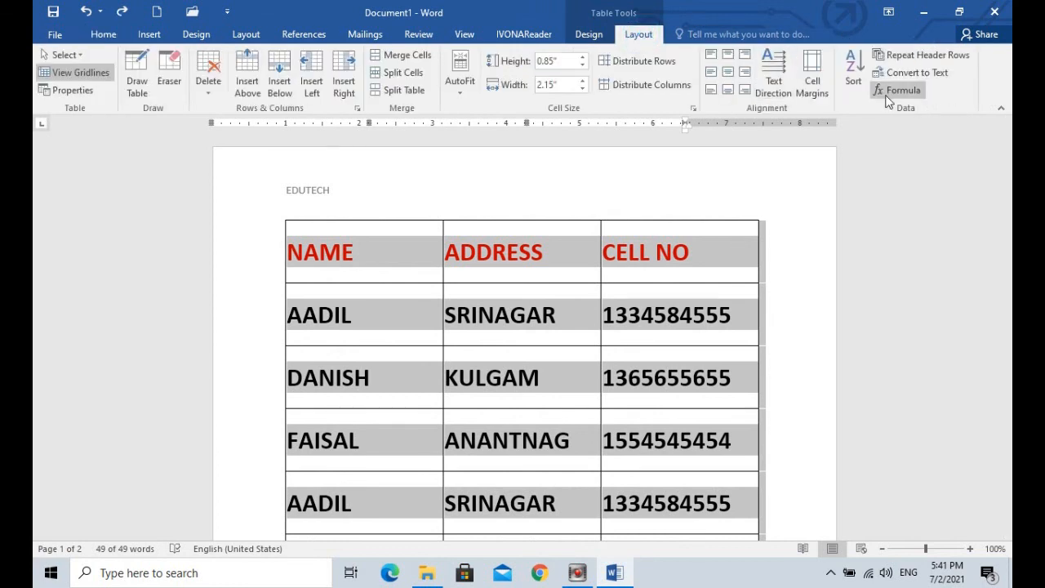
{"action": "left_click", "coordinate": [935, 73]}
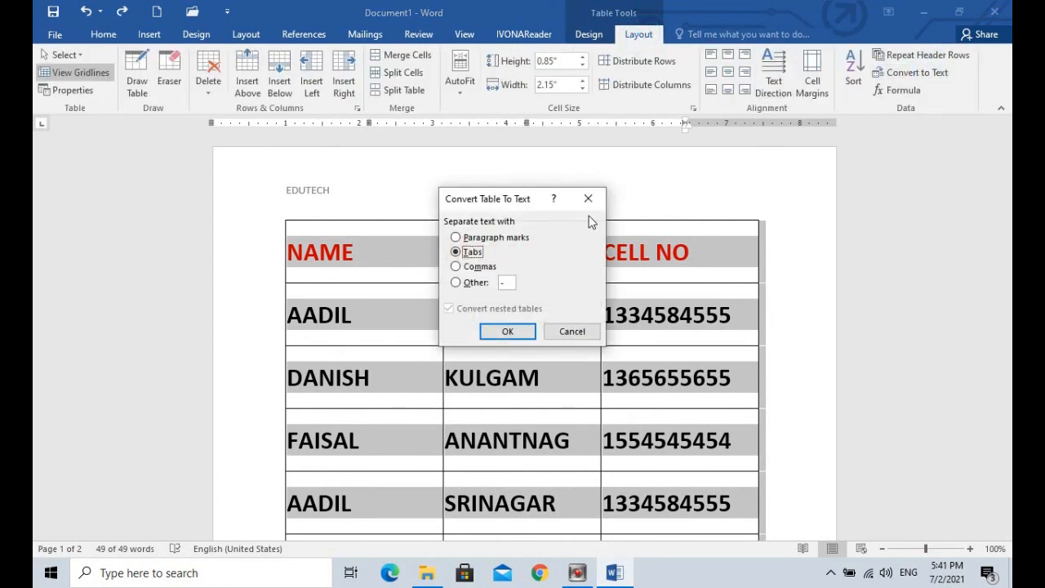
{"action": "left_click", "coordinate": [464, 267]}
{"action": "left_click", "coordinate": [506, 331]}
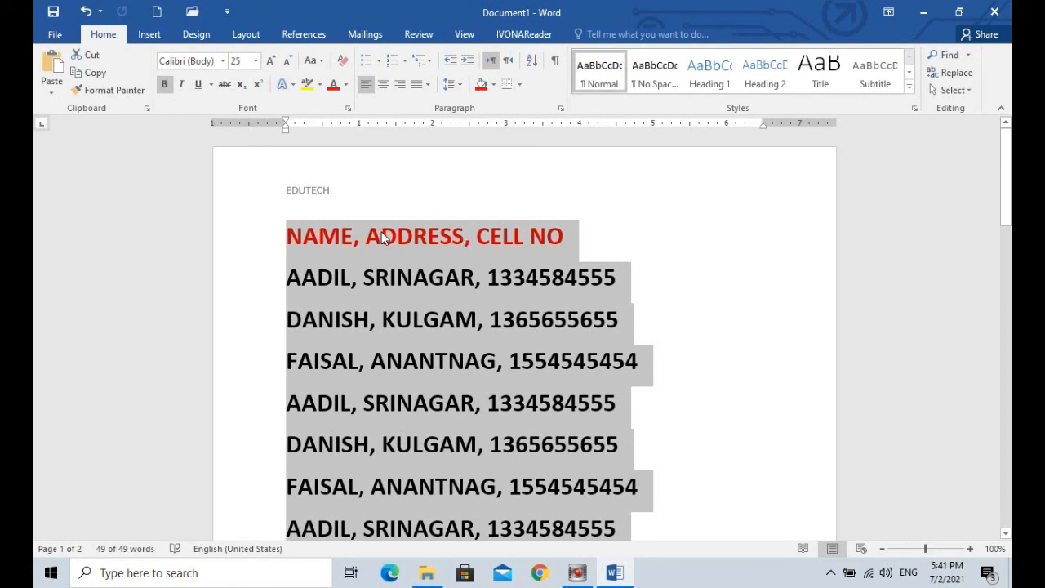
{"action": "key", "text": "ctrl+z"}
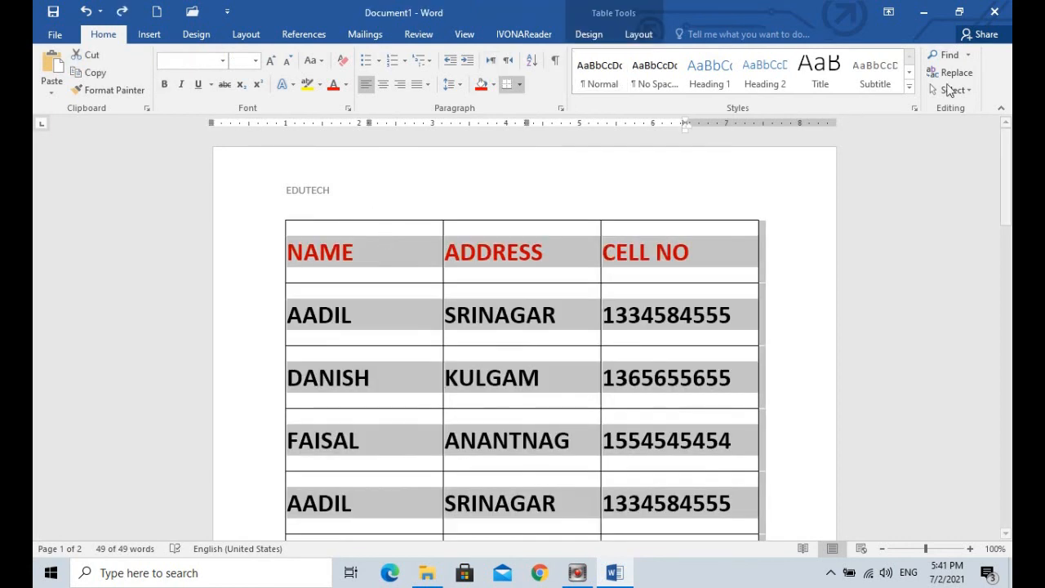
Convert the whole table to text using # as the custom separator.
{"action": "left_click", "coordinate": [640, 32]}
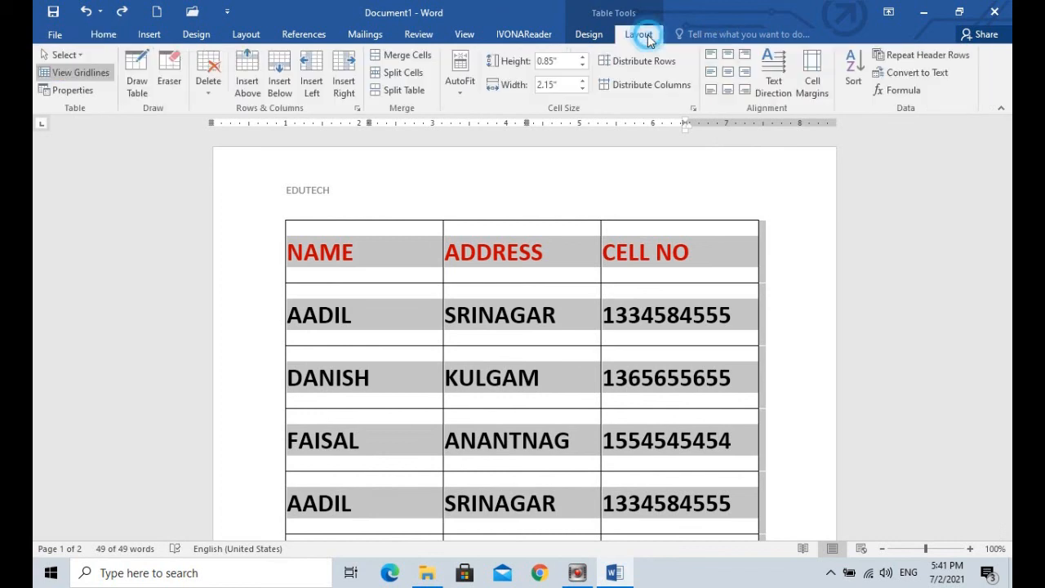
{"action": "left_click", "coordinate": [918, 73]}
{"action": "left_click", "coordinate": [464, 282]}
{"action": "left_click", "coordinate": [502, 283]}
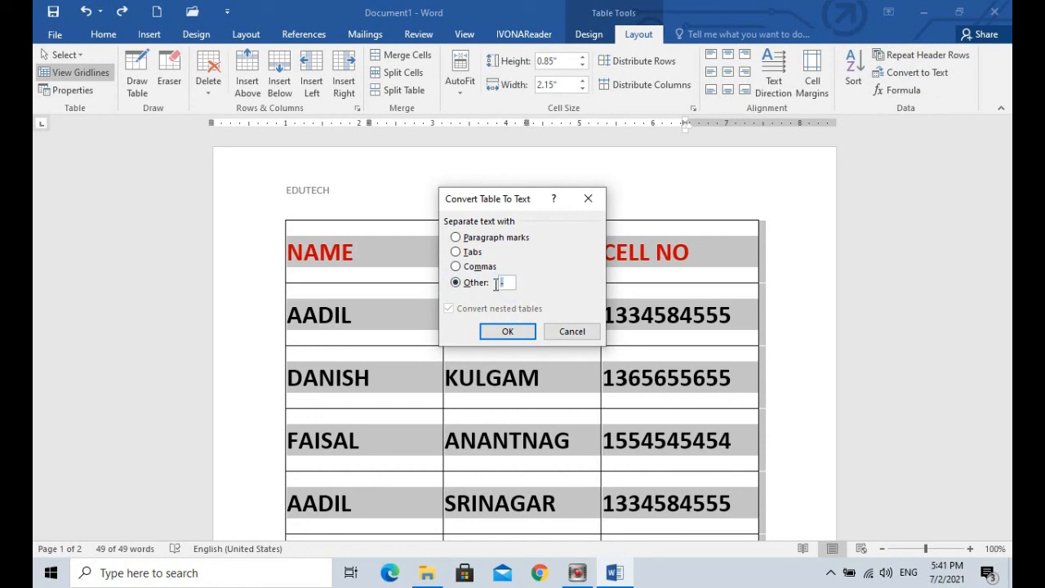
{"action": "type", "text": "#"}
{"action": "left_click", "coordinate": [527, 331]}
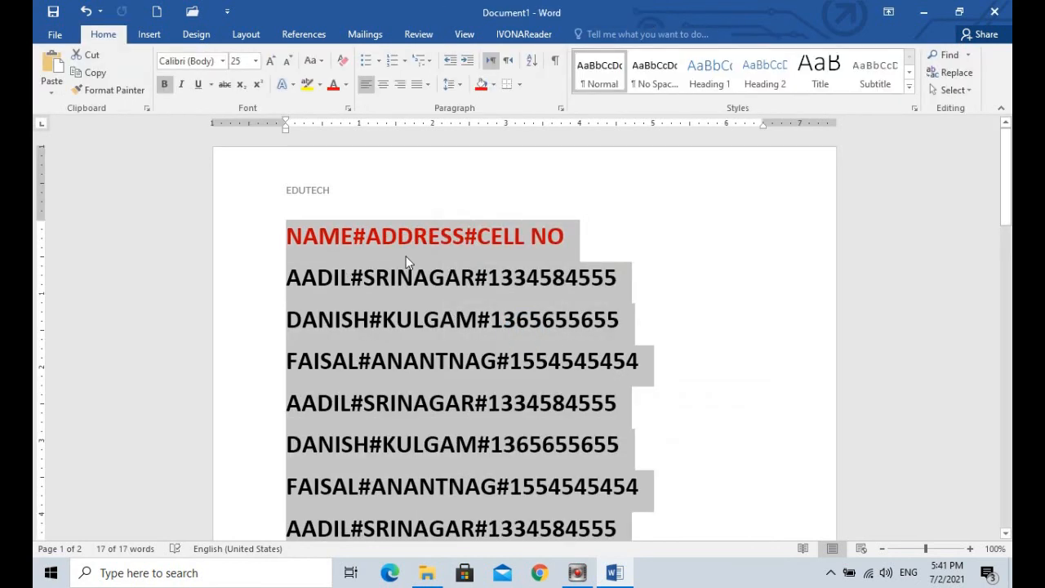
{"action": "left_click", "coordinate": [408, 255]}
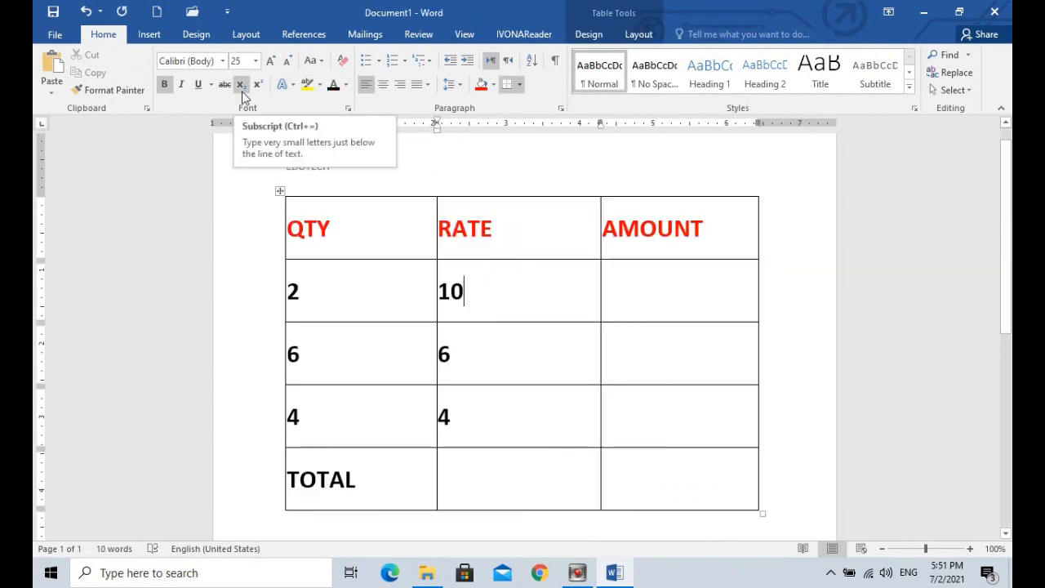
Insert the formula =PRODUCT(LEFT) in the first empty AMOUNT cell, replacing the suggested SUM function.
{"action": "left_click", "coordinate": [639, 36]}
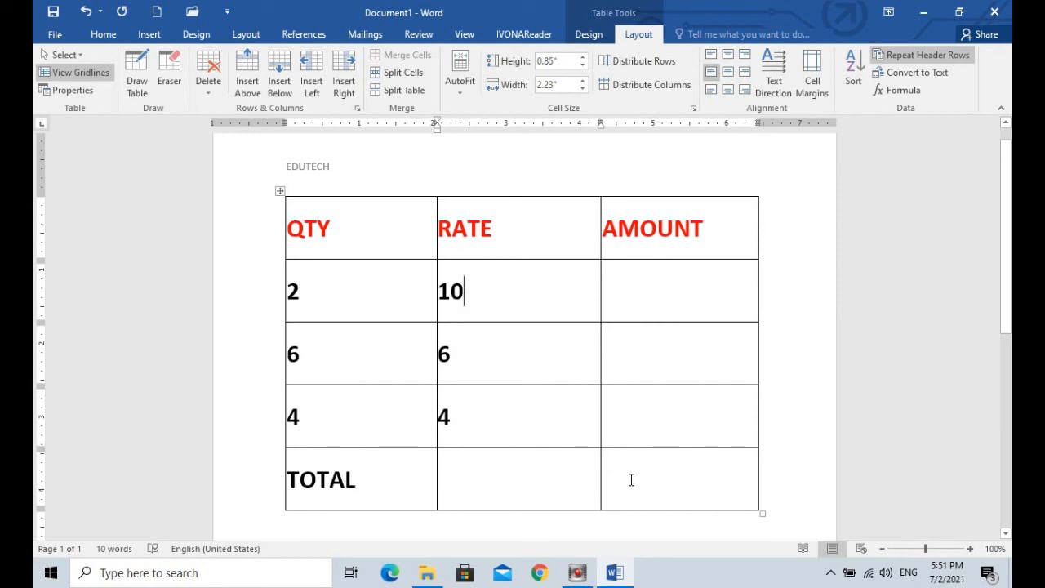
{"action": "left_click", "coordinate": [635, 295]}
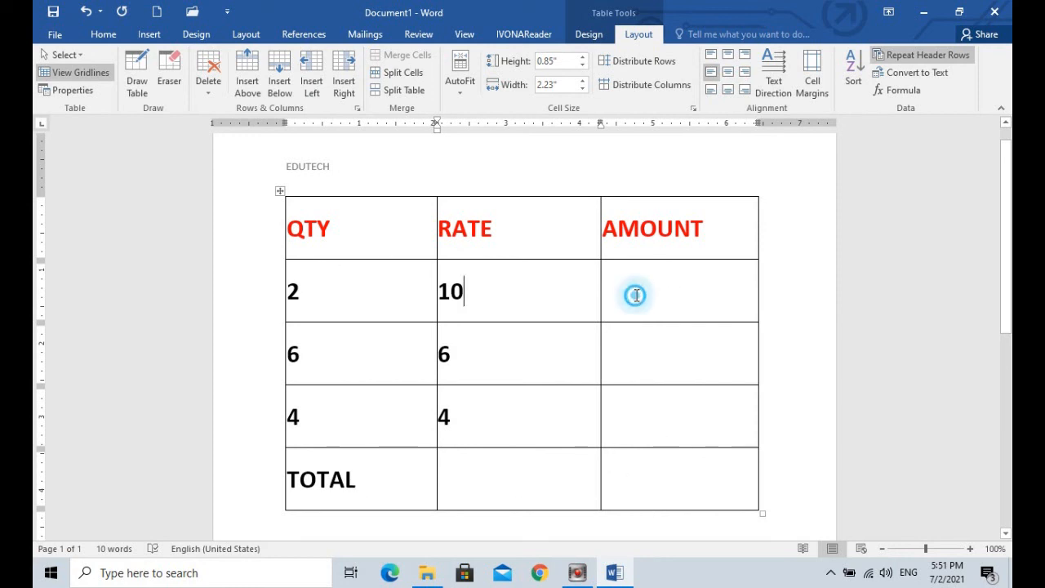
{"action": "left_click", "coordinate": [906, 92]}
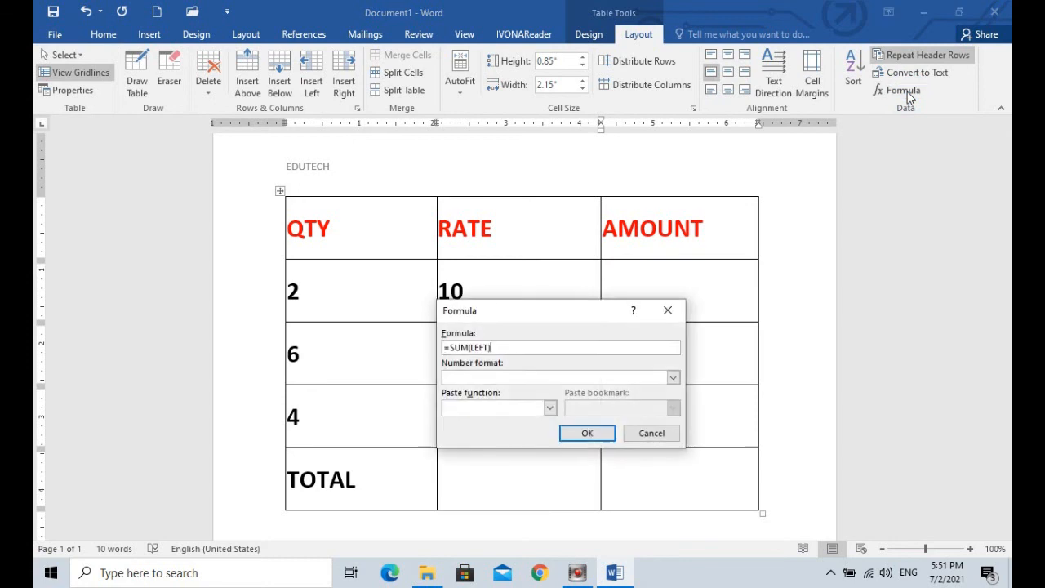
{"action": "left_click", "coordinate": [513, 311]}
{"action": "left_click_drag", "start_coordinate": [576, 281], "coordinate": [815, 149]}
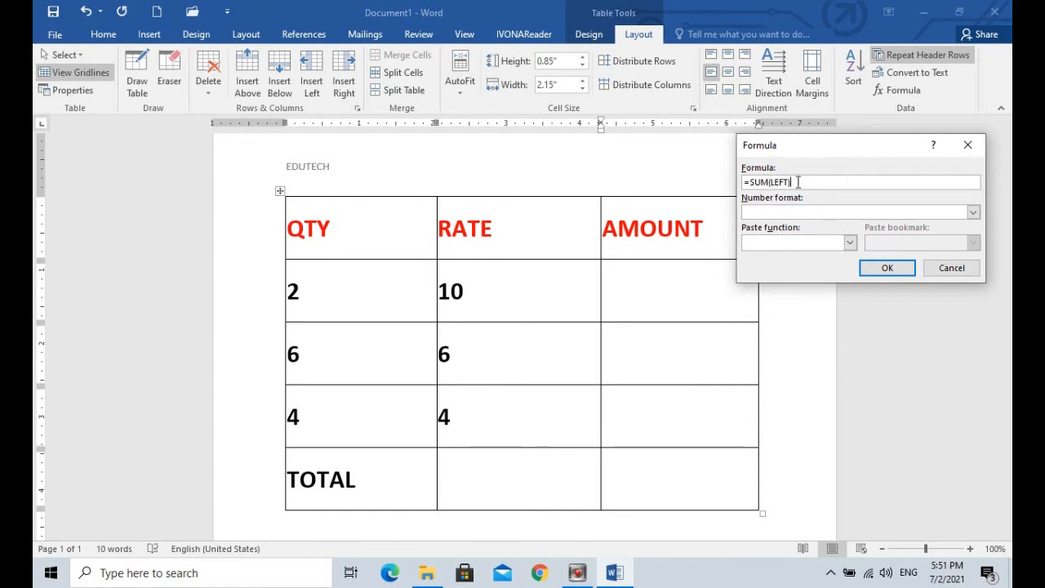
{"action": "key", "text": "BackSpace"}
{"action": "key", "text": "BackSpace"}
{"action": "key", "text": "BackSpace"}
{"action": "key", "text": "BackSpace"}
{"action": "key", "text": "BackSpace"}
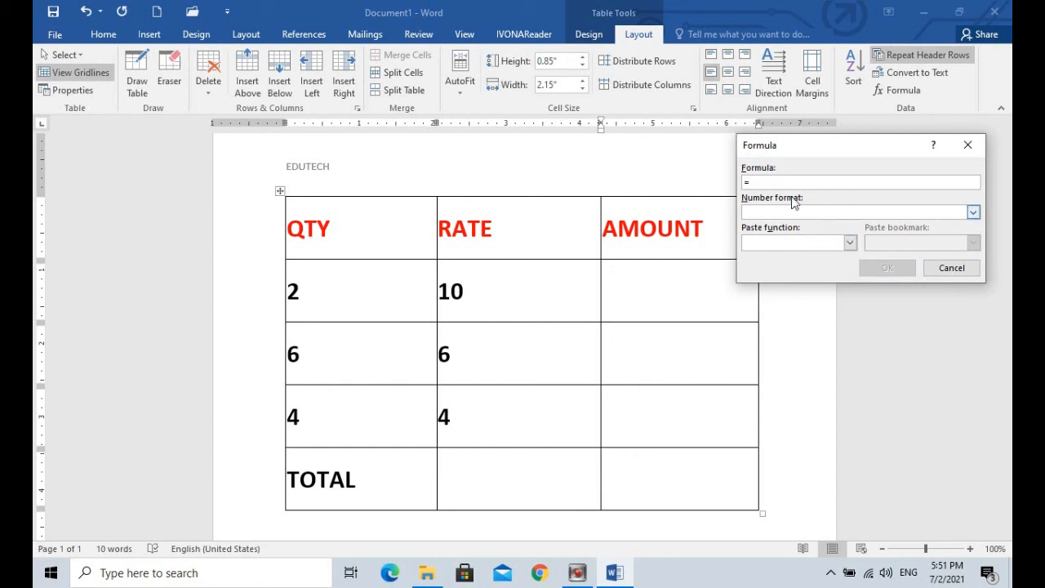
{"action": "left_click", "coordinate": [850, 242]}
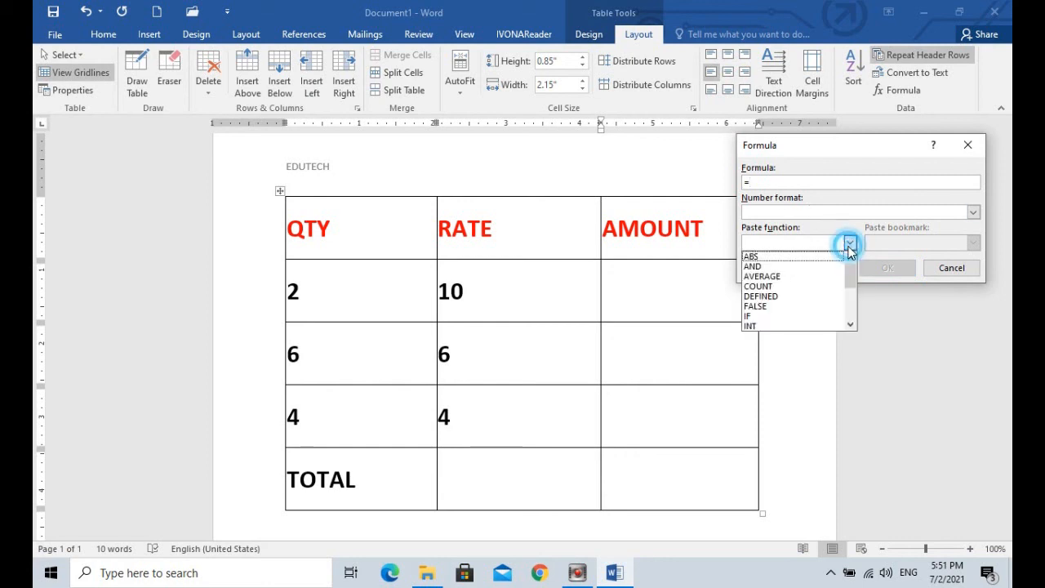
{"action": "left_click_drag", "start_coordinate": [851, 286], "coordinate": [851, 314]}
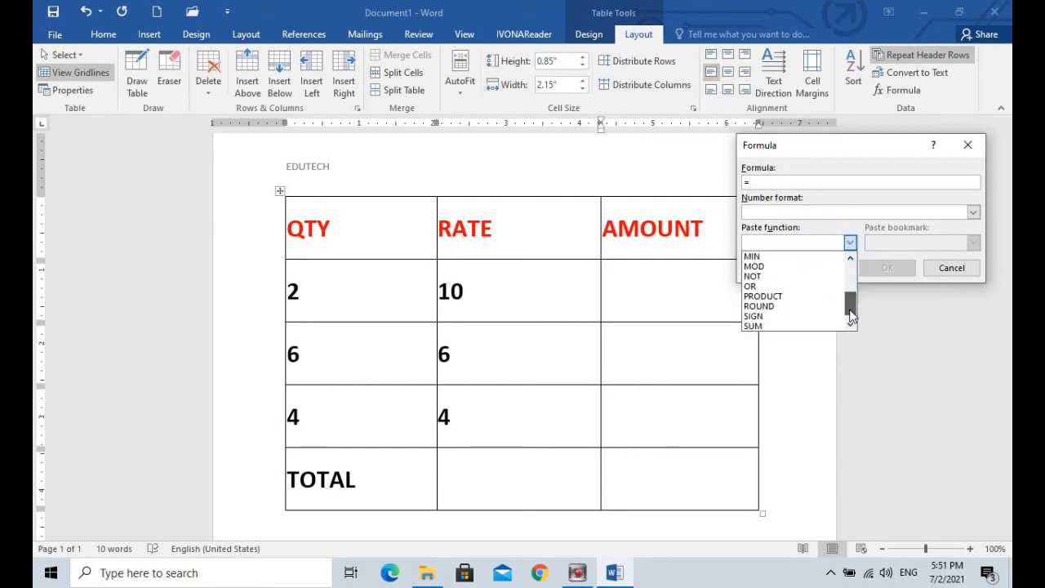
{"action": "left_click", "coordinate": [764, 295]}
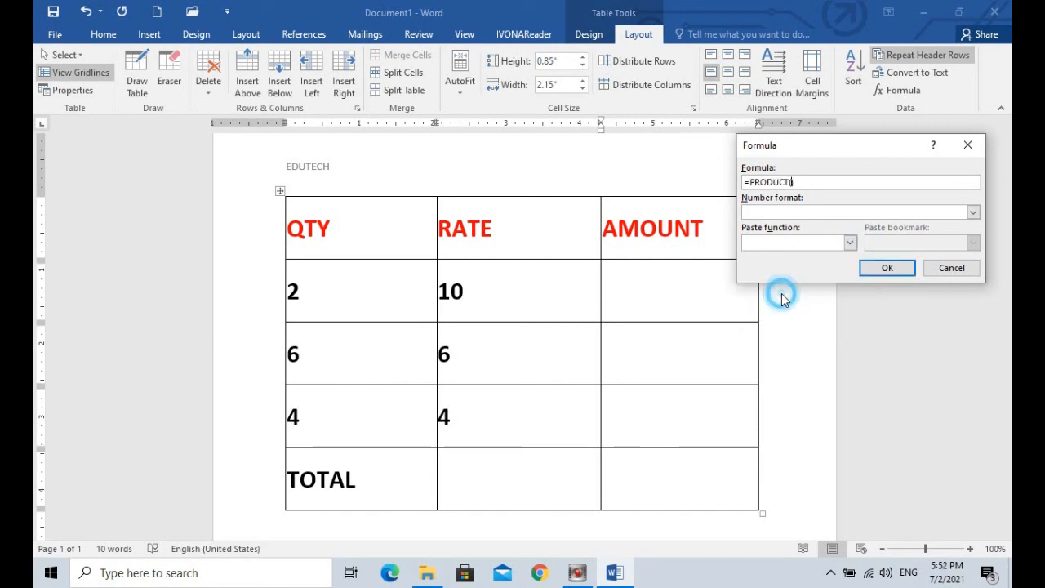
{"action": "type", "text": "LEFT"}
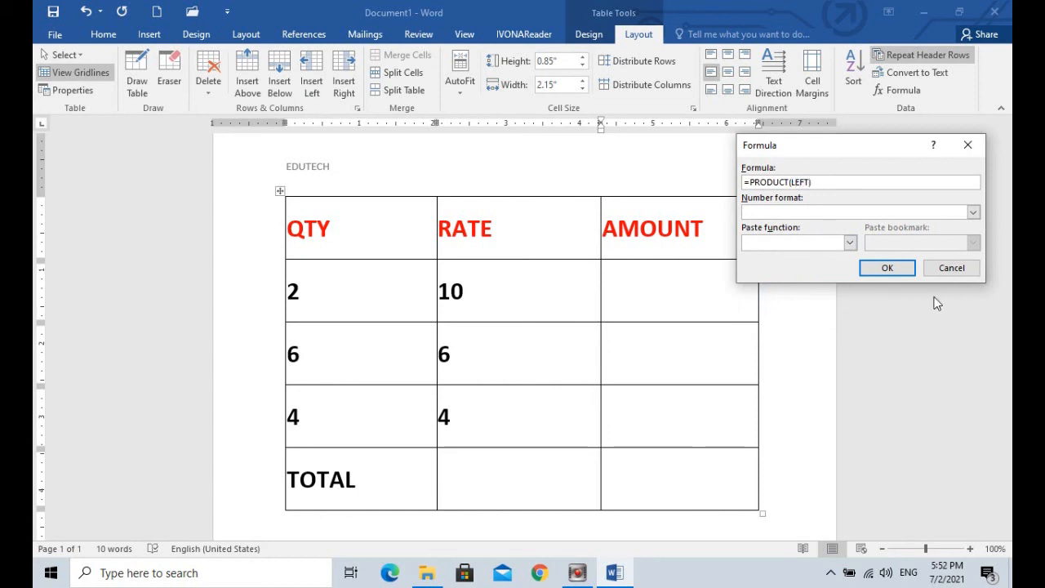
{"action": "left_click", "coordinate": [888, 269]}
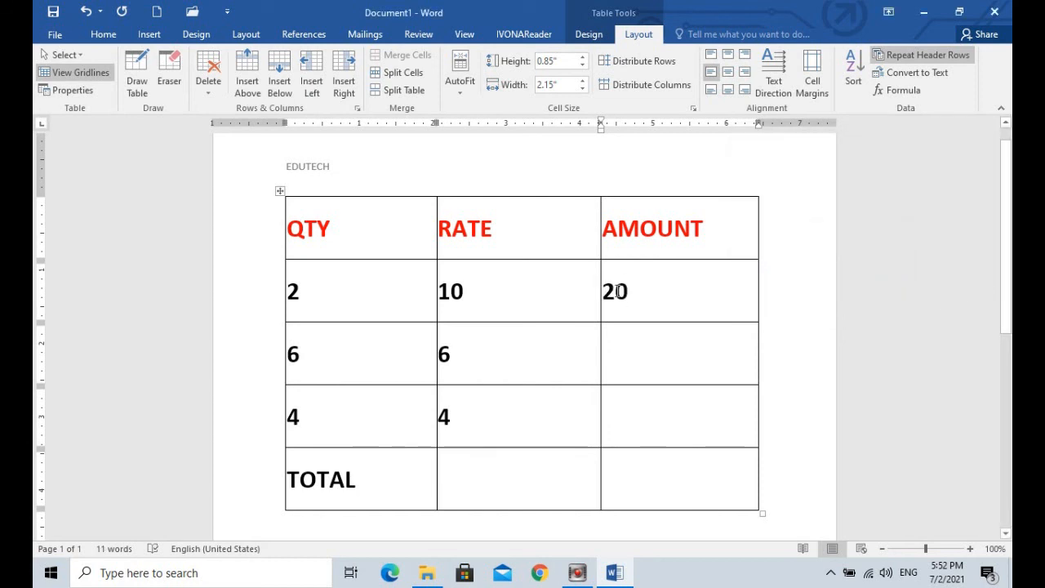
Copy the first row's AMOUNT formula result into the two AMOUNT cells below it.
{"action": "left_click_drag", "start_coordinate": [633, 294], "coordinate": [605, 298]}
{"action": "key", "text": "ctrl+c"}
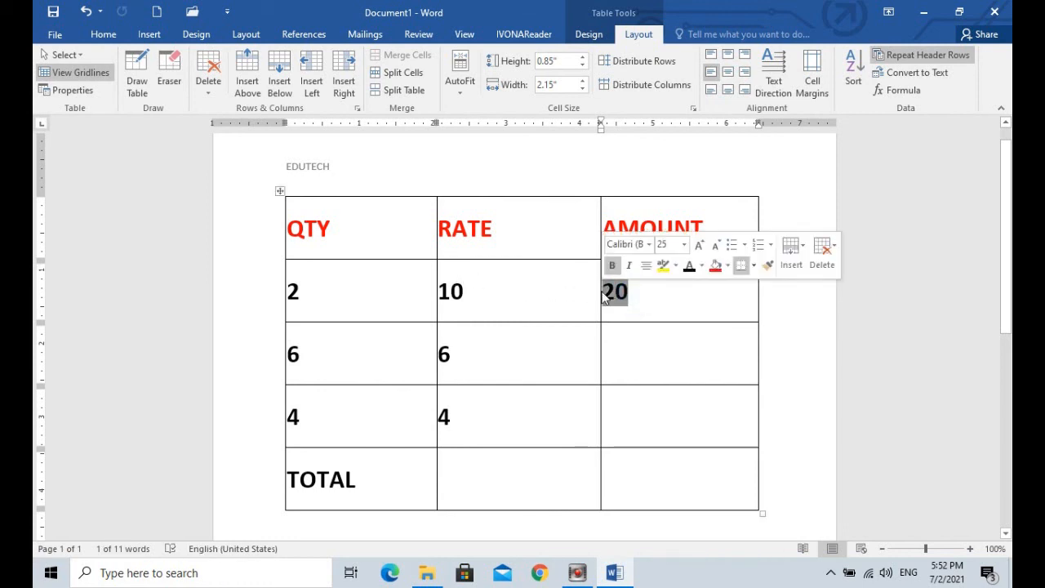
{"action": "left_click", "coordinate": [644, 360]}
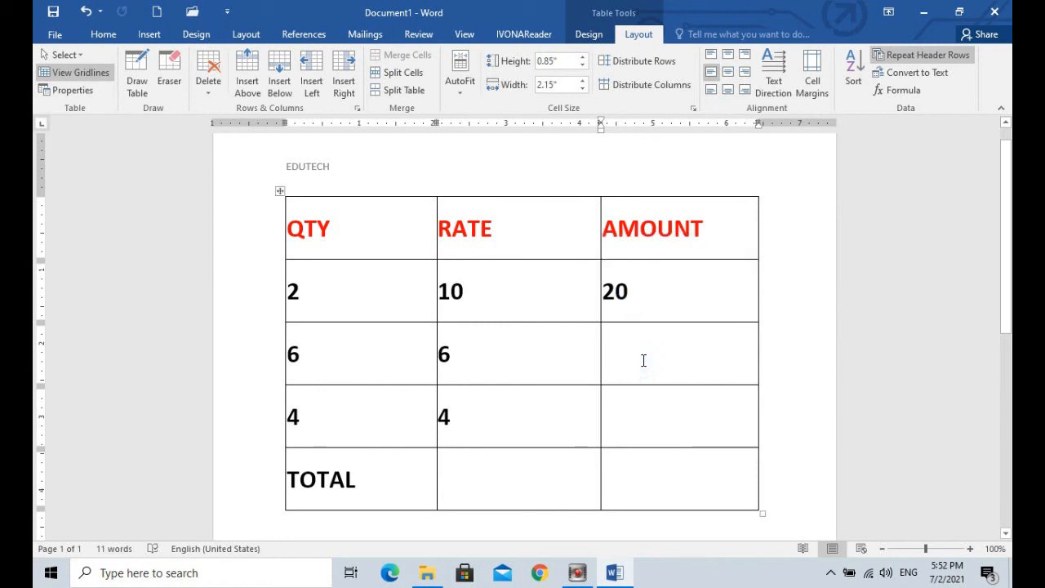
{"action": "key", "text": "ctrl+v"}
{"action": "left_click", "coordinate": [626, 408]}
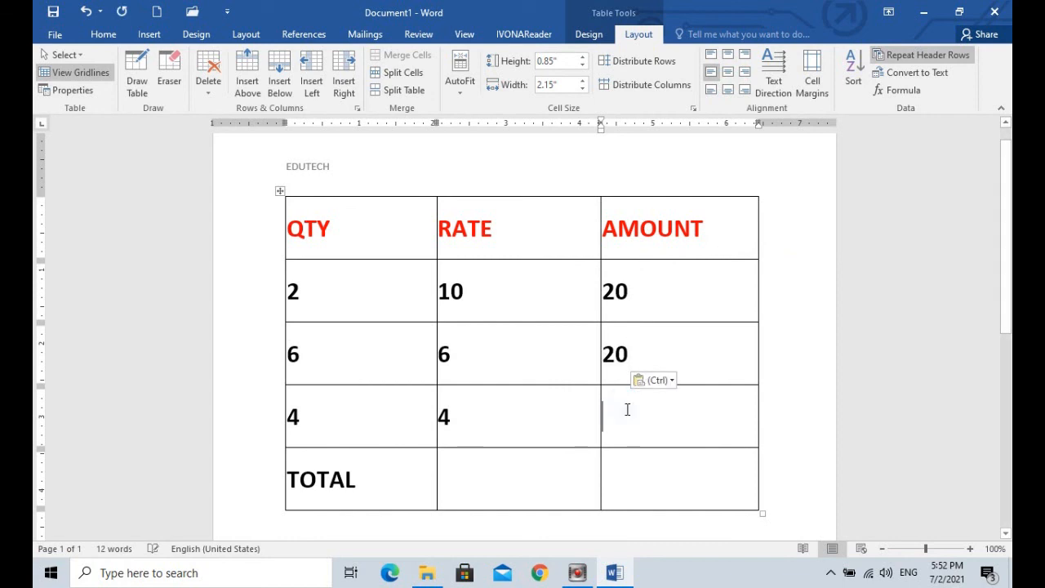
{"action": "key", "text": "ctrl+v"}
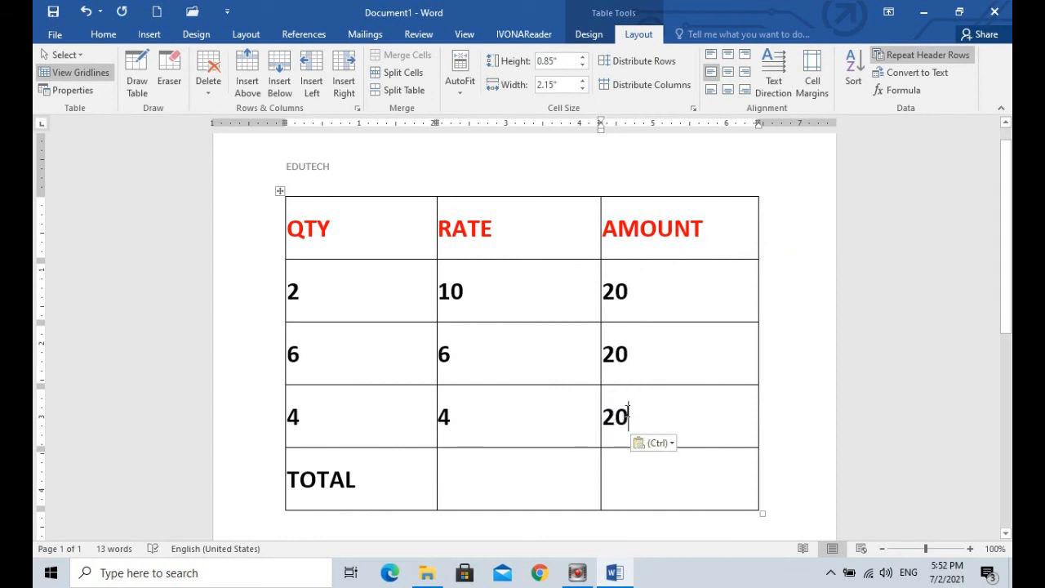
Update the formula fields in the three AMOUNT cells above the TOTAL row.
{"action": "left_click", "coordinate": [632, 475]}
{"action": "left_click_drag", "start_coordinate": [607, 280], "coordinate": [630, 411]}
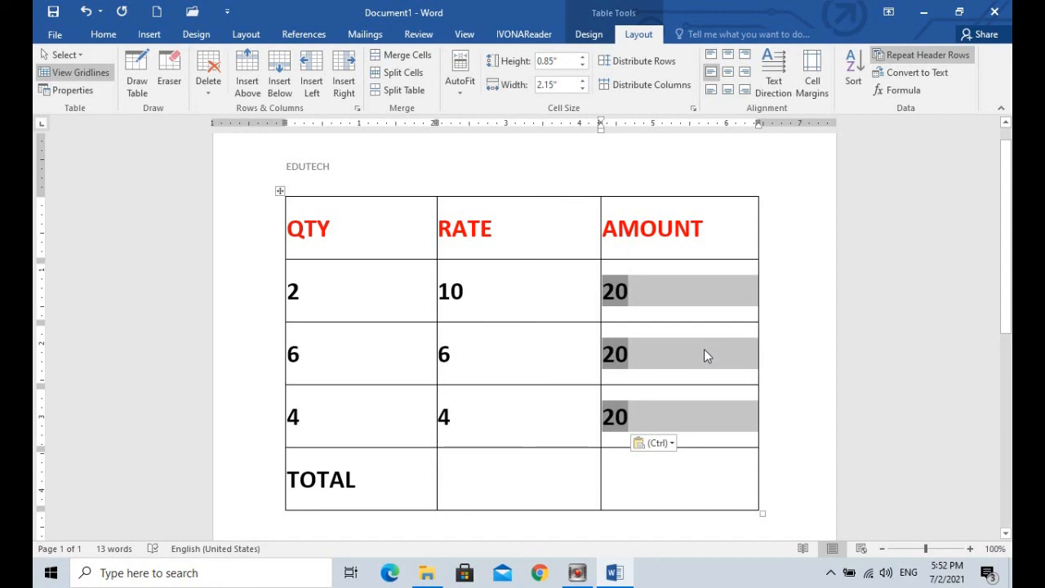
{"action": "key", "text": "F9"}
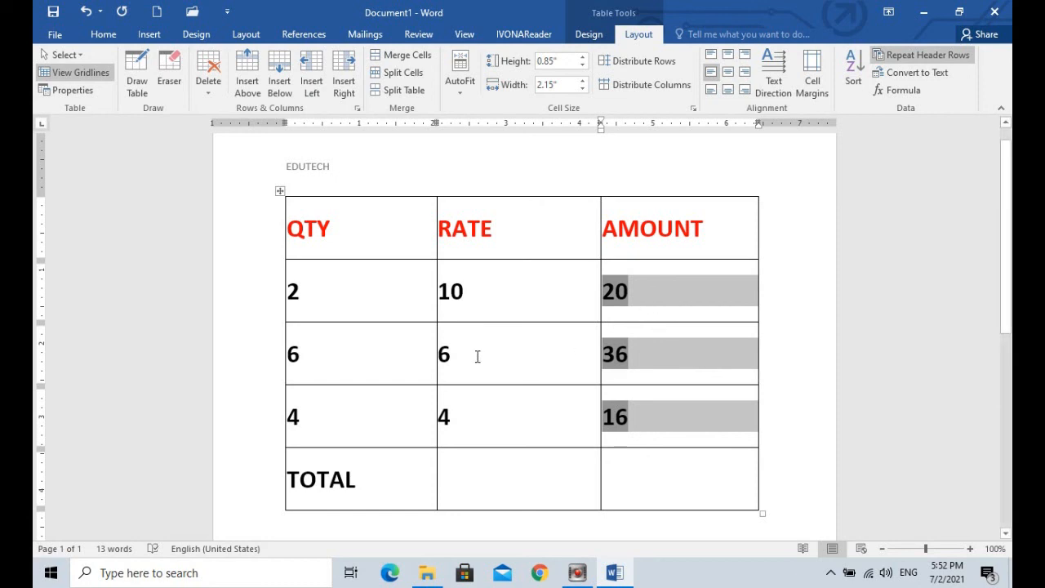
{"action": "left_click", "coordinate": [687, 421]}
Insert the formula =SUM(ABOVE) in the TOTAL row's AMOUNT cell.
{"action": "left_click", "coordinate": [647, 480]}
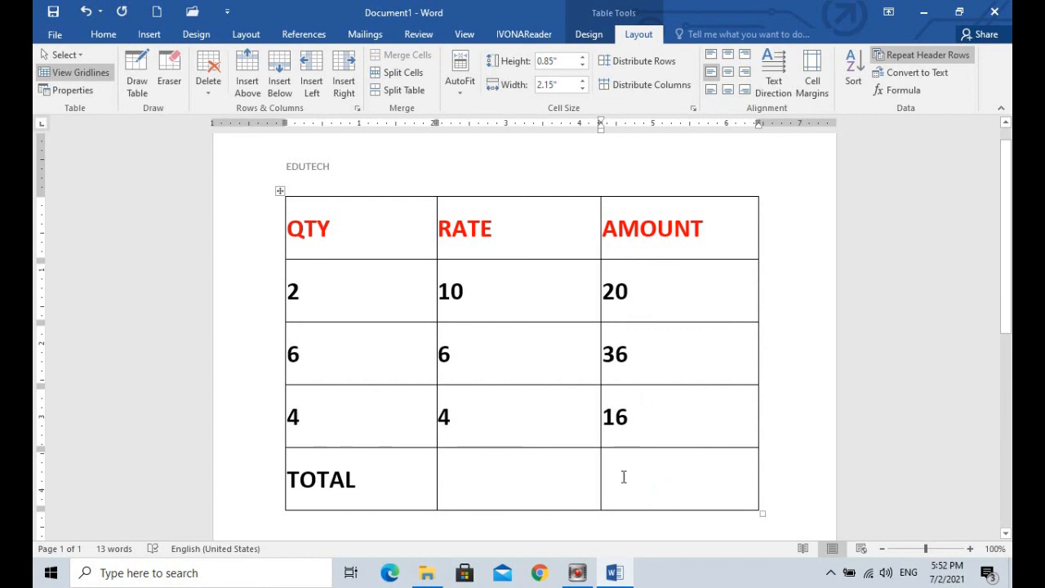
{"action": "left_click", "coordinate": [903, 90]}
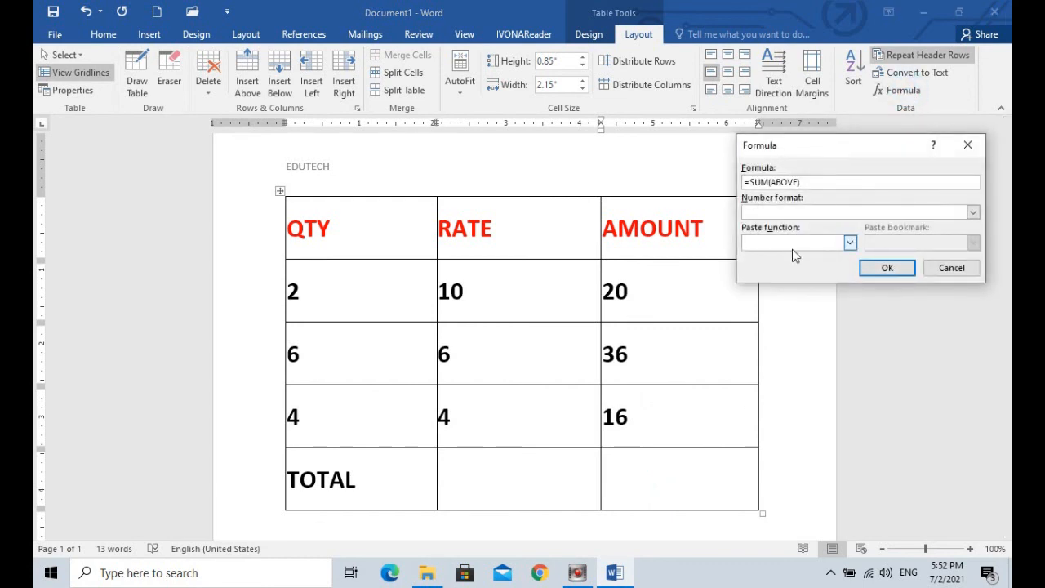
{"action": "left_click", "coordinate": [887, 269]}
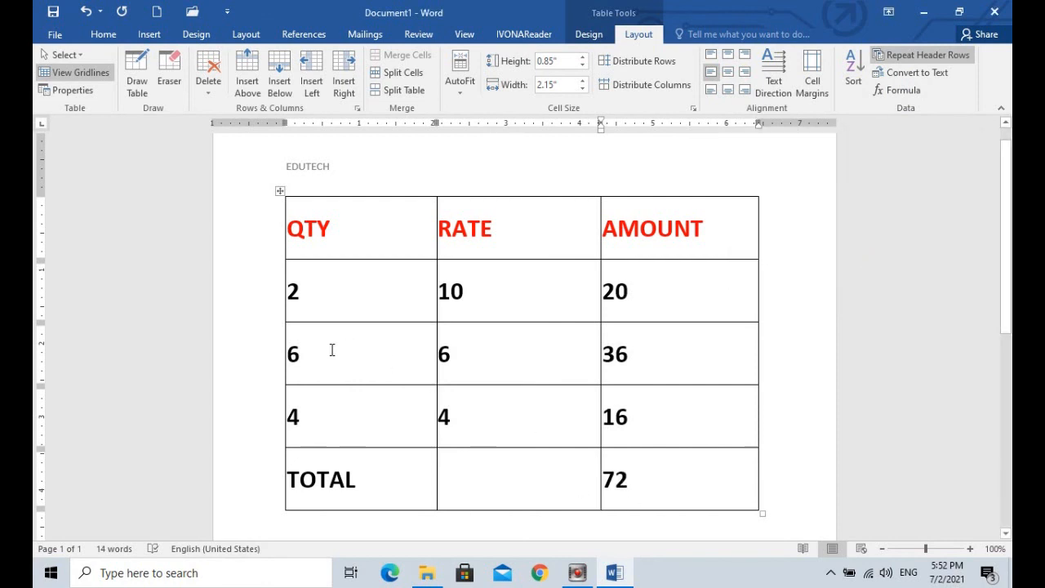
Change the RATE to 3 in the row with quantity 6 and to 5 in the row with quantity 4.
{"action": "left_click", "coordinate": [455, 351]}
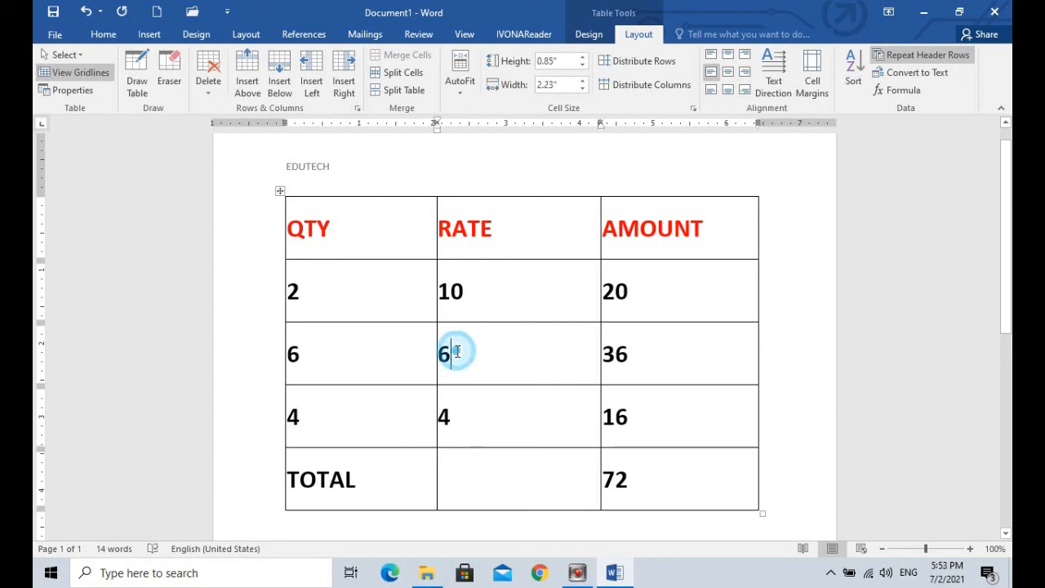
{"action": "key", "text": "BackSpace"}
{"action": "type", "text": "3"}
{"action": "left_click", "coordinate": [454, 421]}
{"action": "key", "text": "BackSpace"}
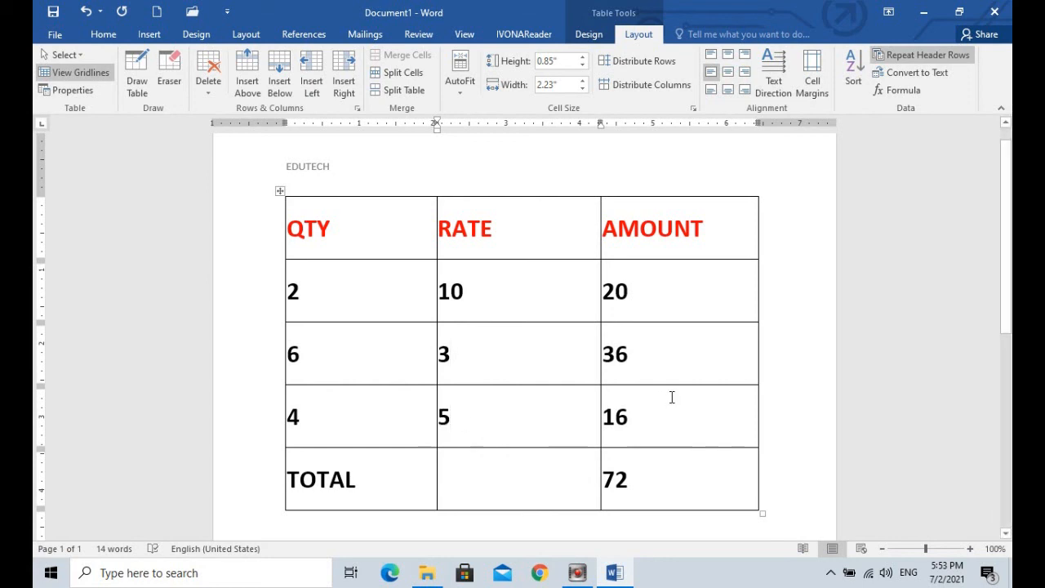
Update all formula fields in the AMOUNT column, including the total, to reflect the changed rates.
{"action": "left_click", "coordinate": [627, 288]}
{"action": "left_click_drag", "start_coordinate": [629, 290], "coordinate": [640, 481]}
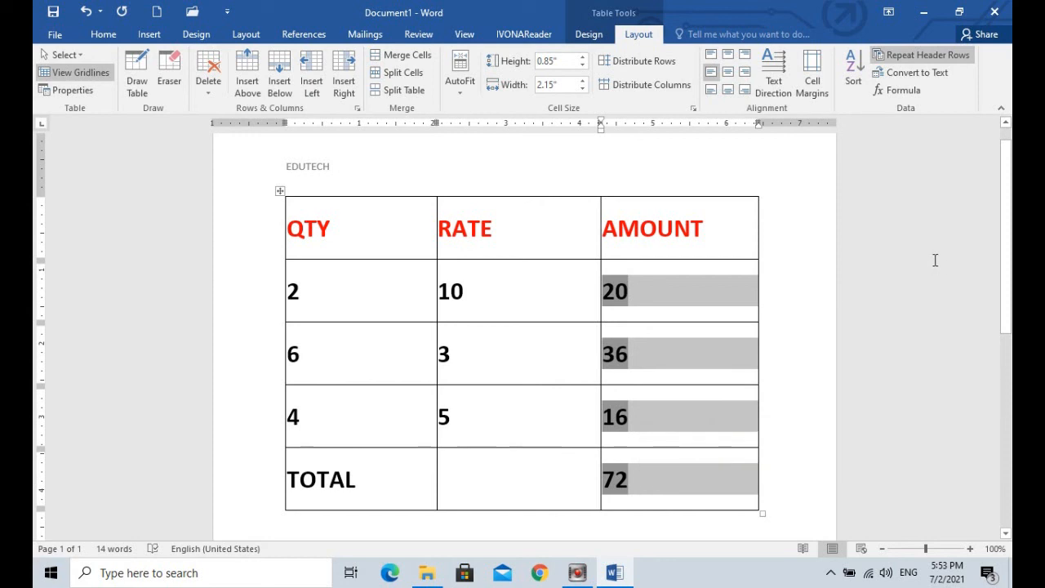
{"action": "key", "text": "F9"}
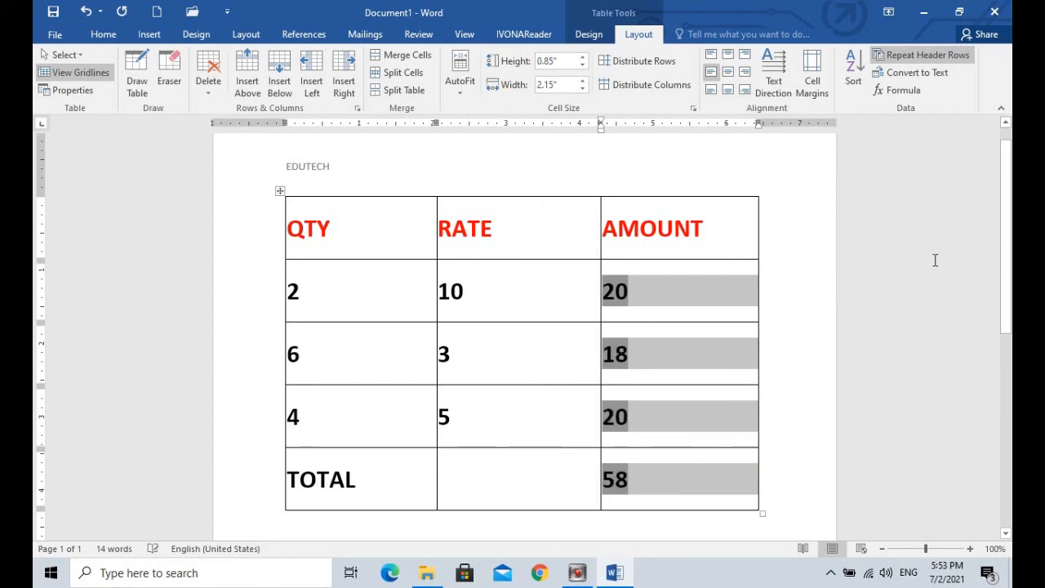
{"action": "left_click", "coordinate": [662, 365]}
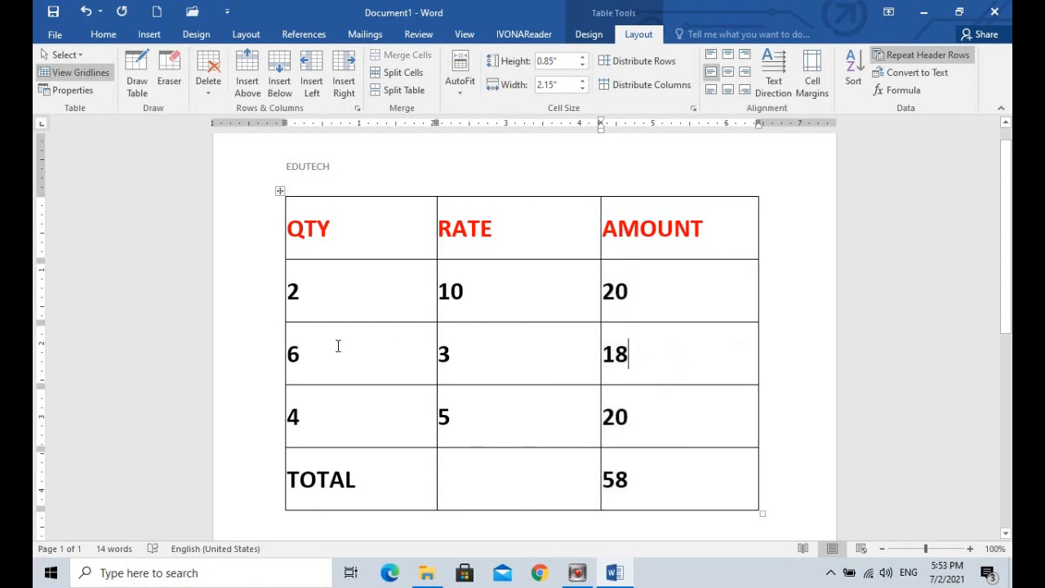